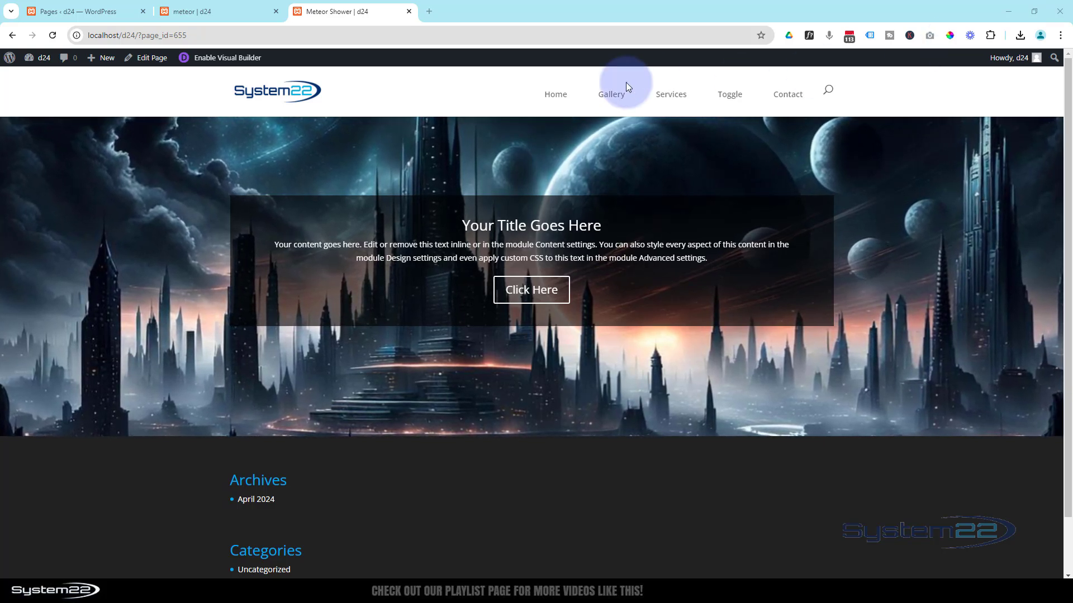
Open the Meteor Shower page in the Visual Builder and preview it at tablet and phone widths, returning to desktop view.
{"action": "left_click", "coordinate": [231, 59]}
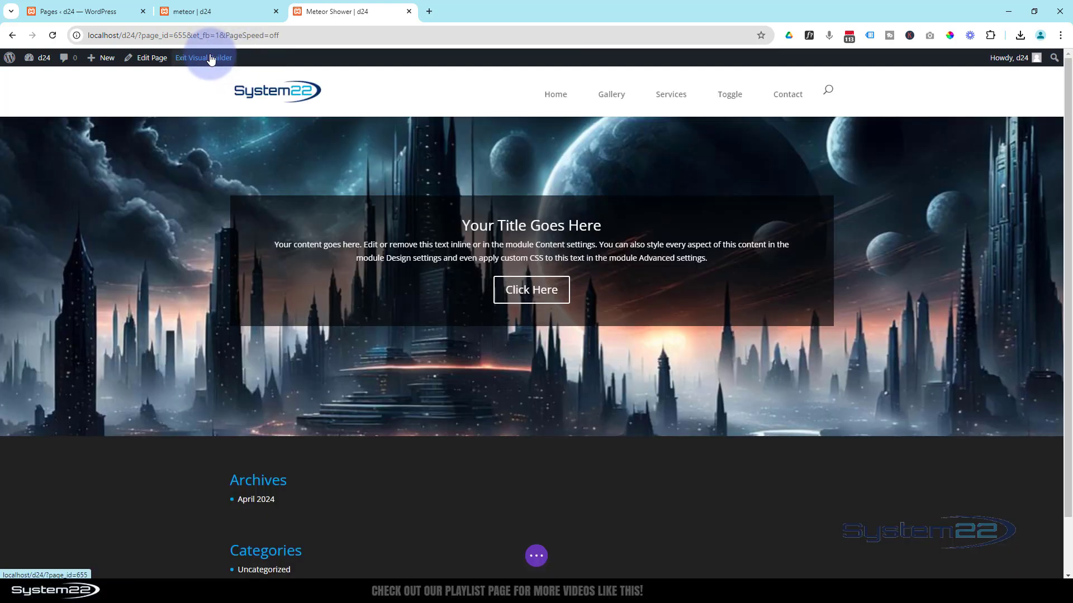
{"action": "left_click", "coordinate": [538, 561]}
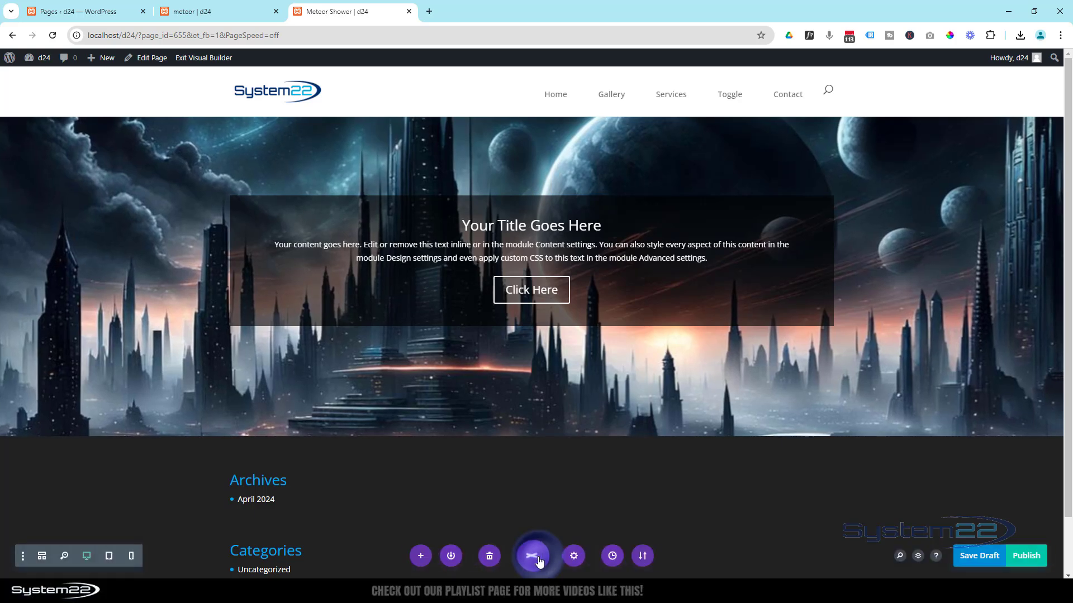
{"action": "left_click", "coordinate": [111, 556]}
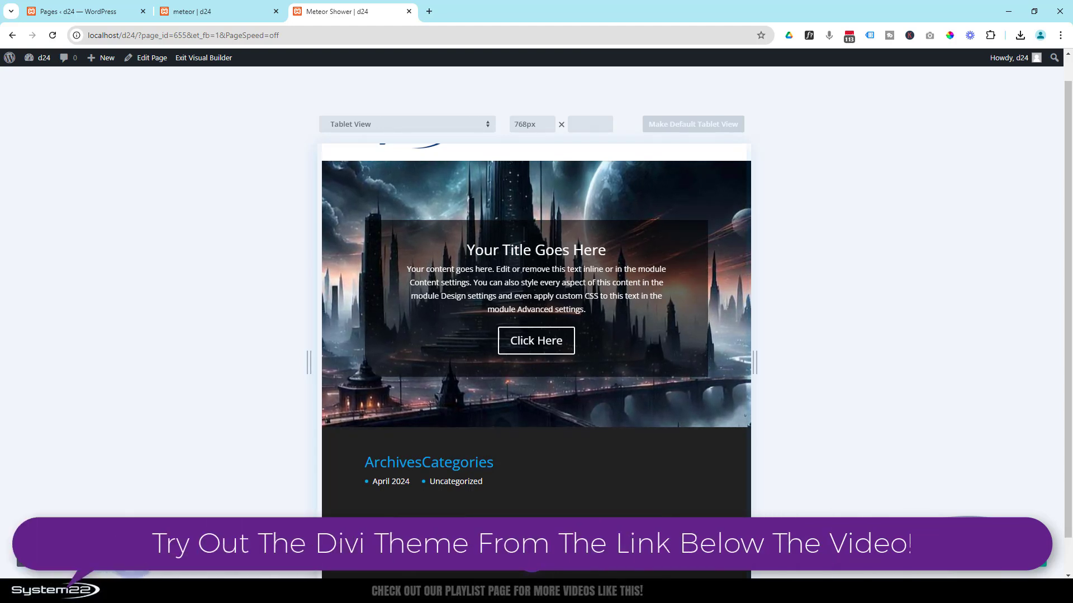
{"action": "key", "text": "ctrl+shift+p"}
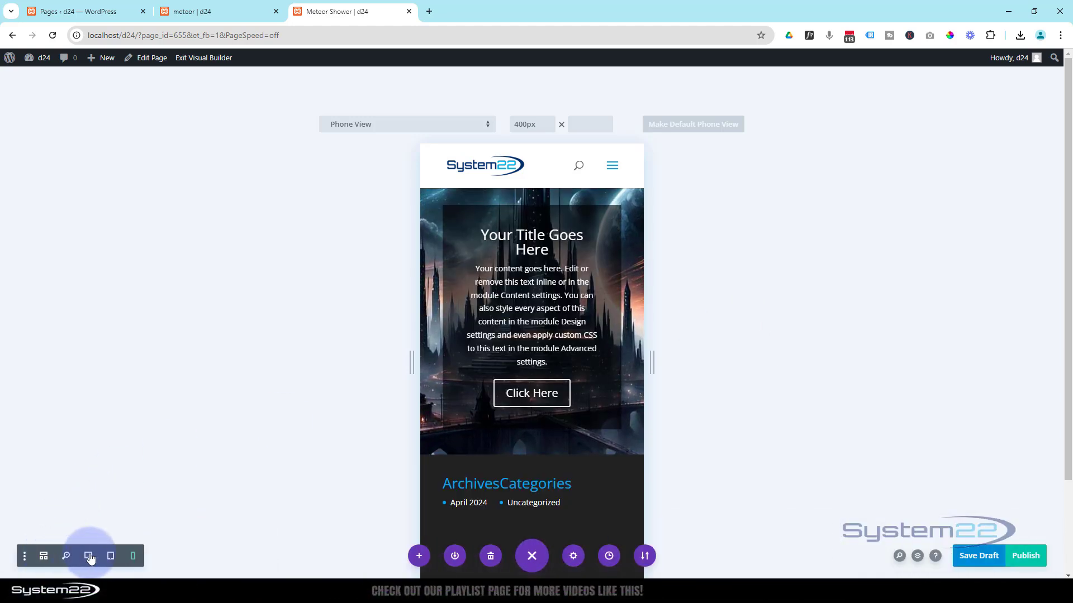
{"action": "left_click", "coordinate": [90, 557]}
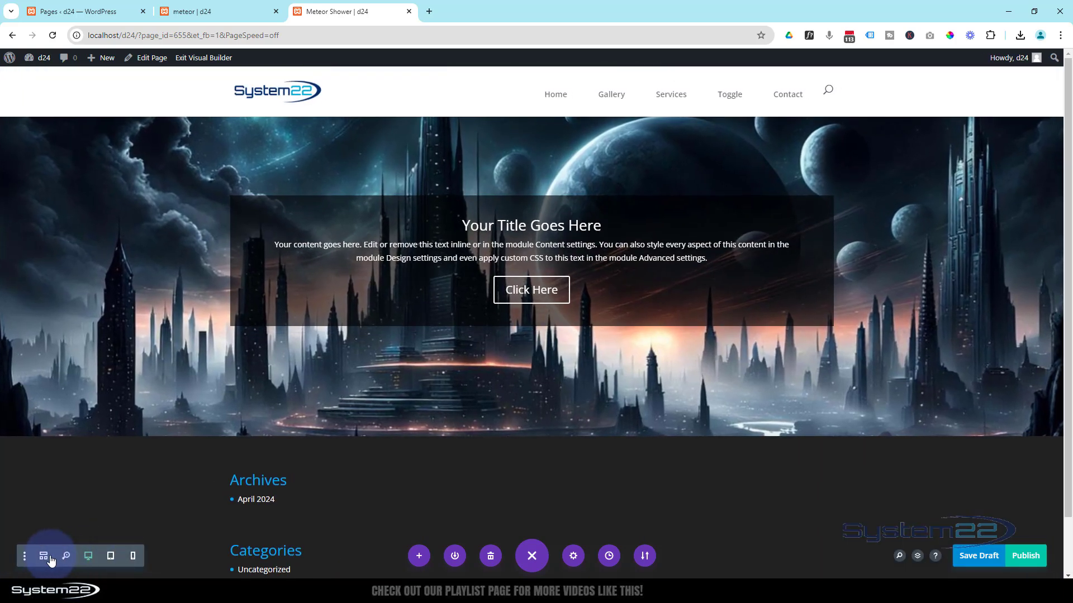
Delete both existing sections of the page in wireframe view and return to the desktop view of the blank section.
{"action": "left_click", "coordinate": [44, 557]}
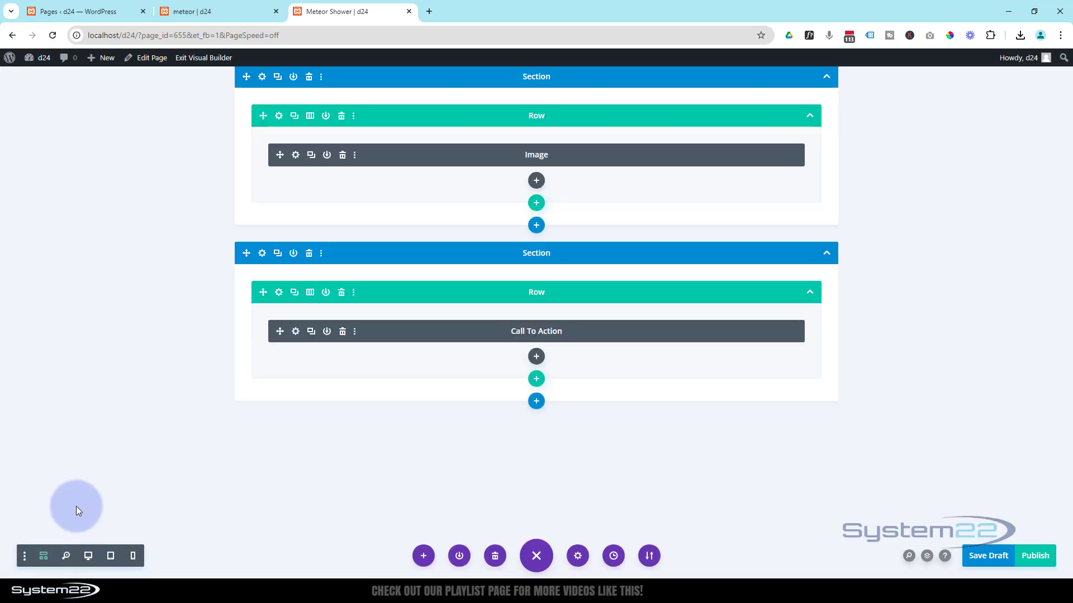
{"action": "left_click", "coordinate": [309, 253]}
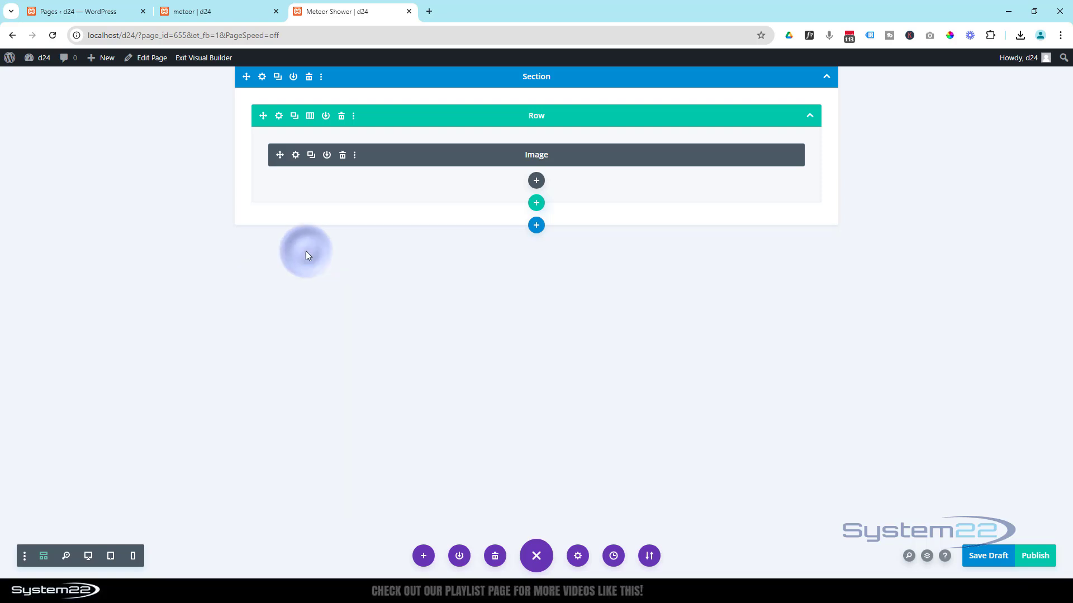
{"action": "left_click", "coordinate": [308, 78]}
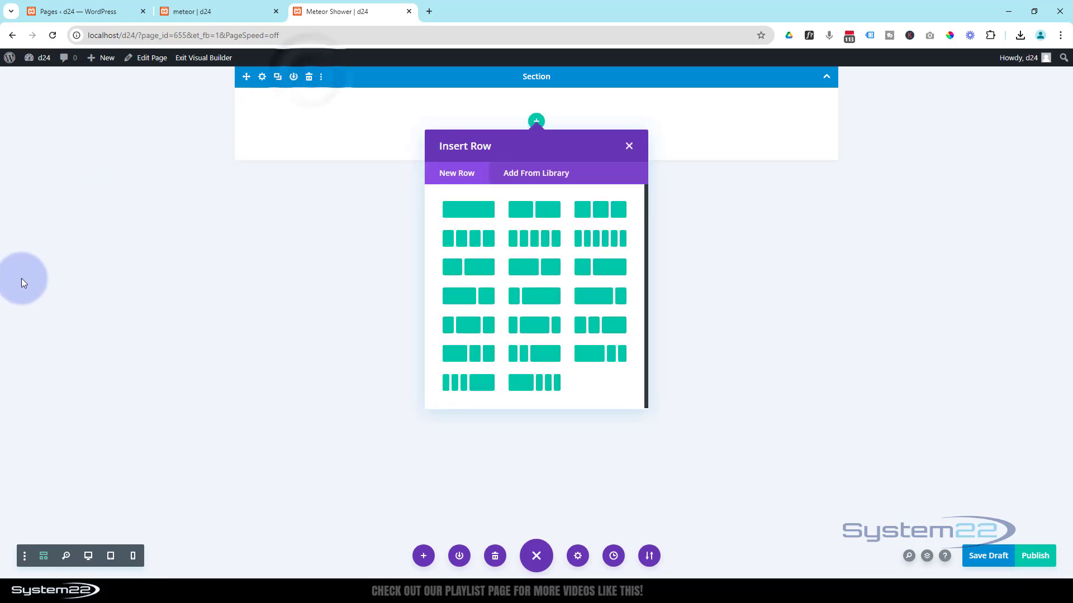
{"action": "left_click", "coordinate": [88, 556]}
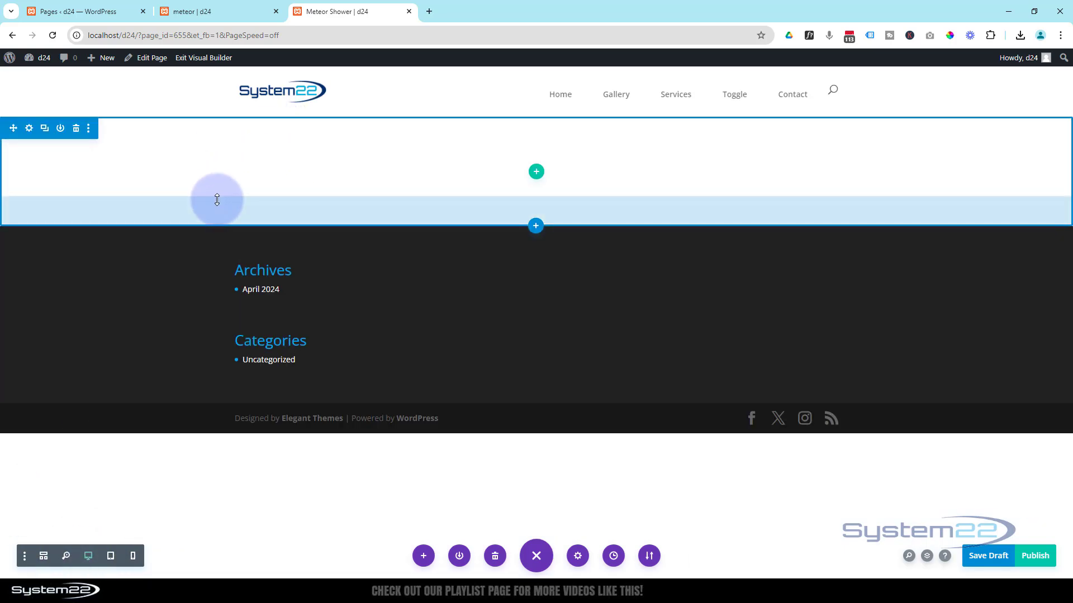
{"action": "left_click_drag", "start_coordinate": [195, 157], "coordinate": [174, 172]}
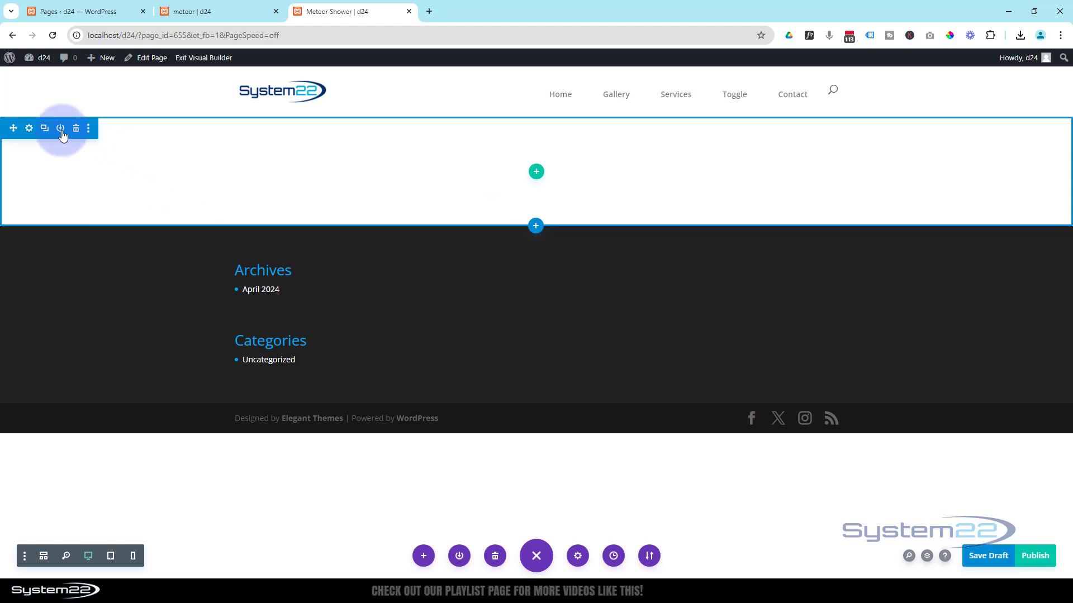
Insert a single-column row into the empty section and add an Image module to it.
{"action": "left_click", "coordinate": [536, 172]}
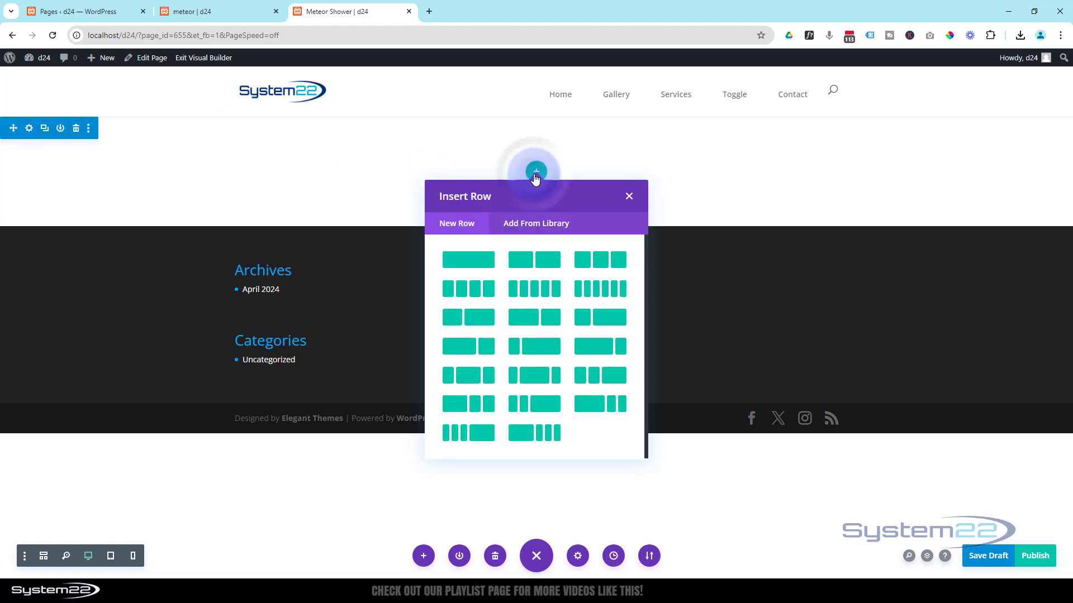
{"action": "left_click", "coordinate": [467, 261]}
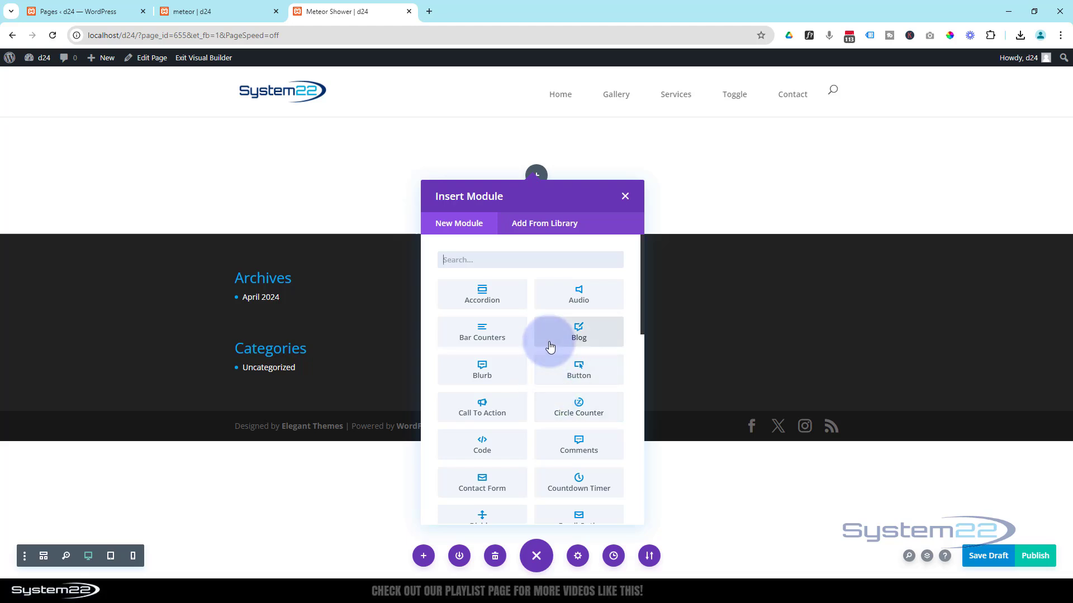
{"action": "scroll", "coordinate": [550, 347], "scroll_direction": "down", "scroll_amount": 2}
{"action": "scroll", "coordinate": [549, 347], "scroll_direction": "down", "scroll_amount": 1}
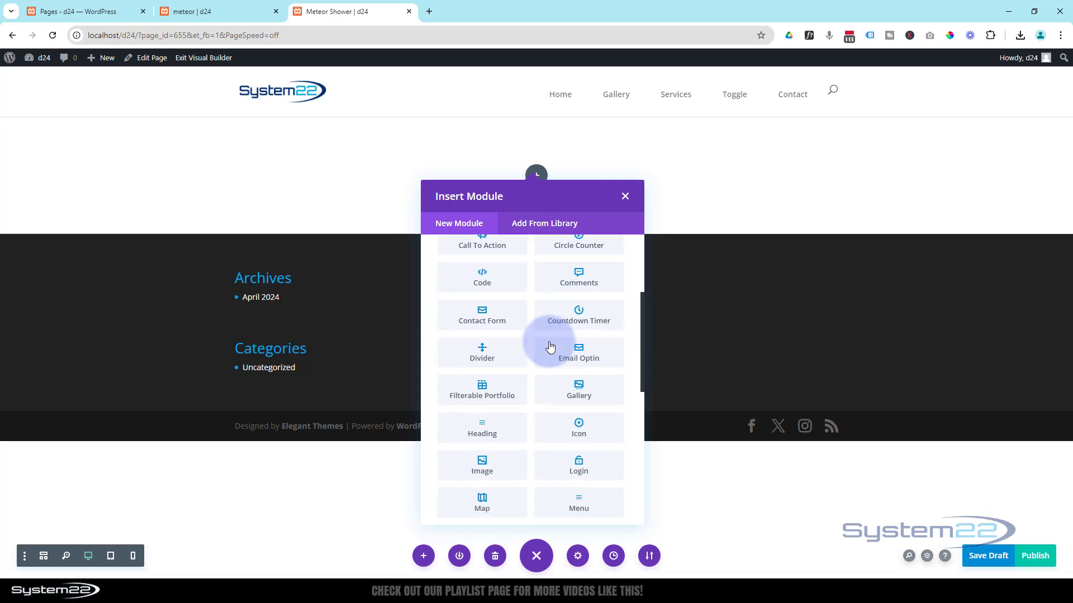
{"action": "left_click", "coordinate": [494, 465]}
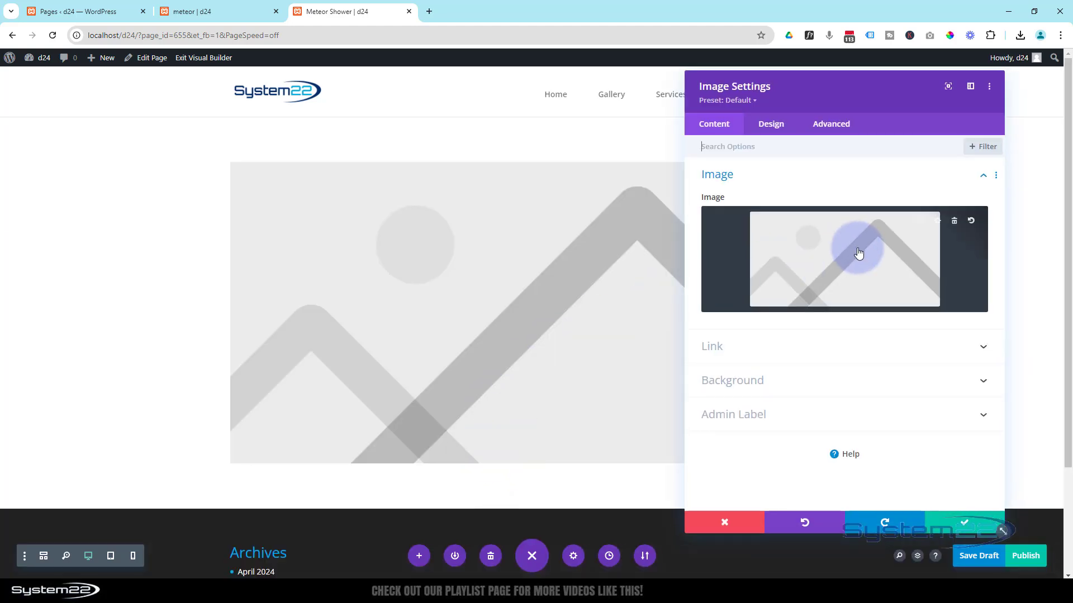
Replace the module's placeholder with the wide 1344 by 768 pixel dark city-and-planets image from the media library.
{"action": "left_click", "coordinate": [858, 270]}
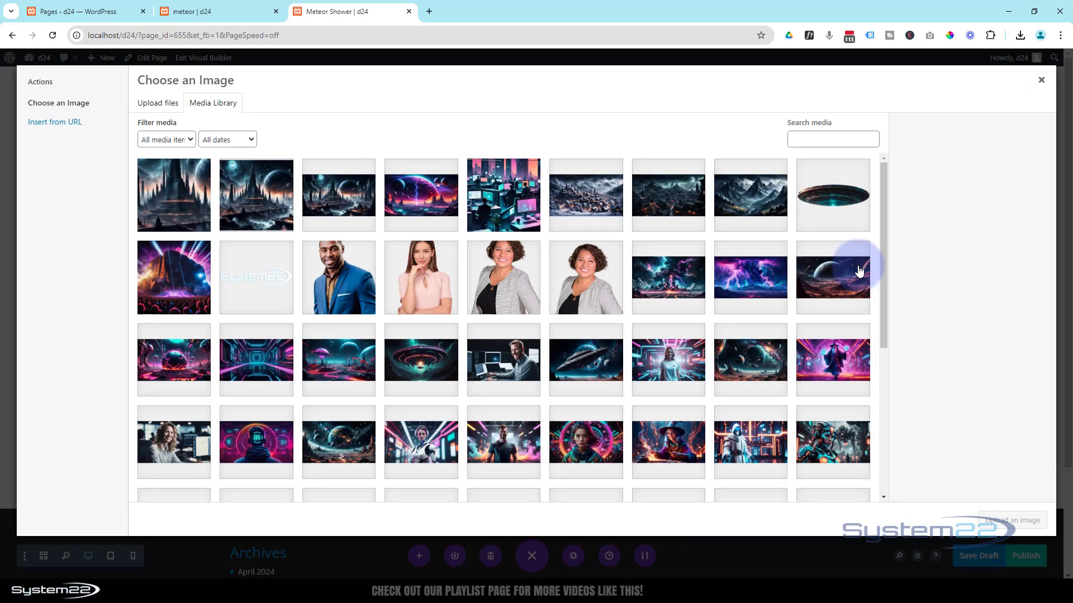
{"action": "left_click", "coordinate": [339, 195]}
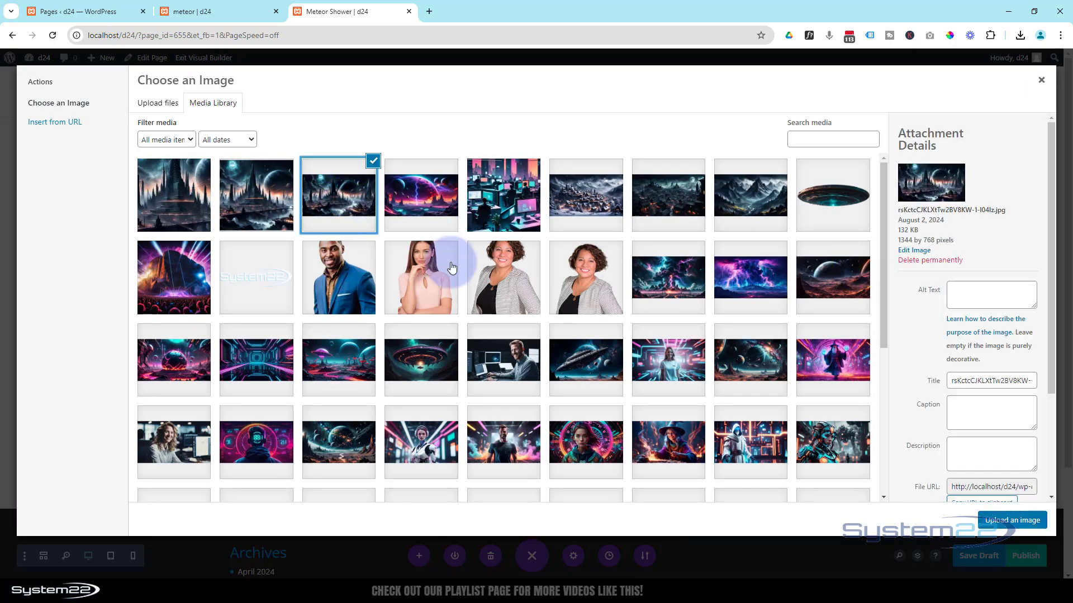
{"action": "left_click", "coordinate": [986, 521]}
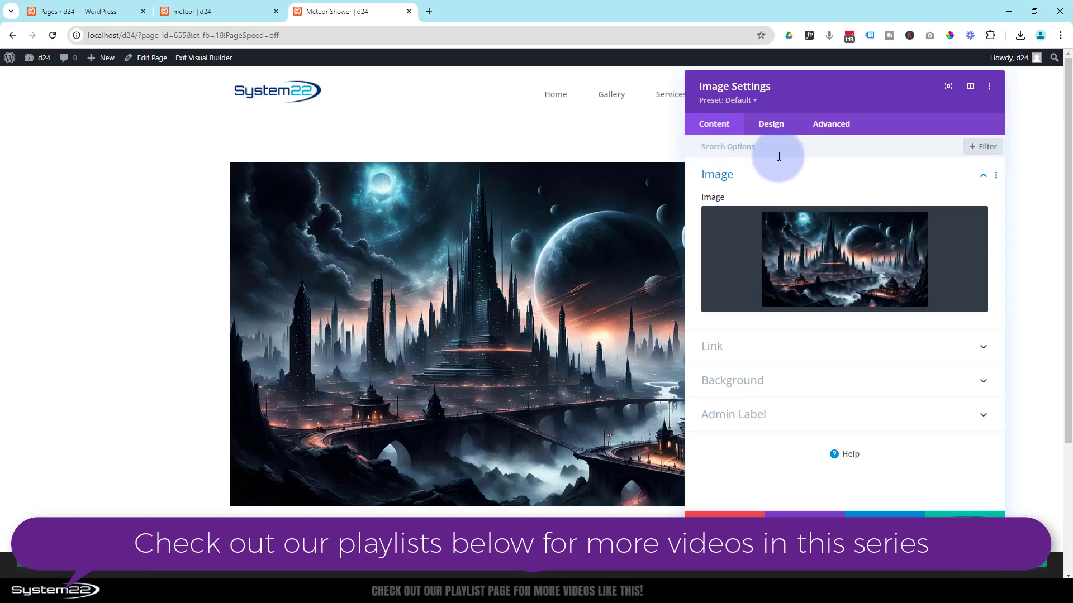
Turn on Force Fullwidth in the image module's sizing options.
{"action": "left_click", "coordinate": [776, 126]}
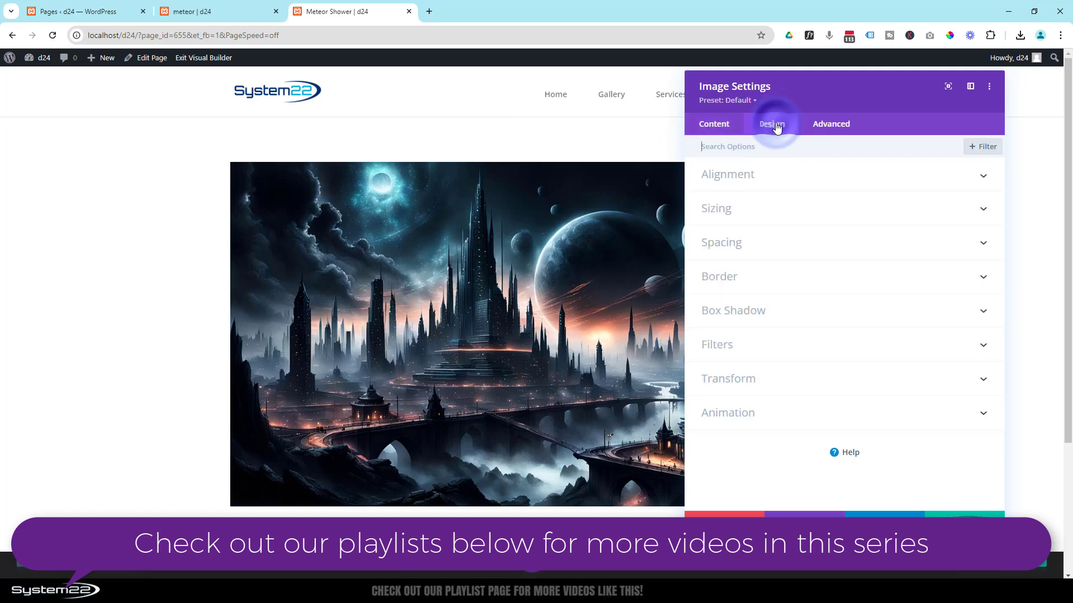
{"action": "left_click", "coordinate": [799, 207]}
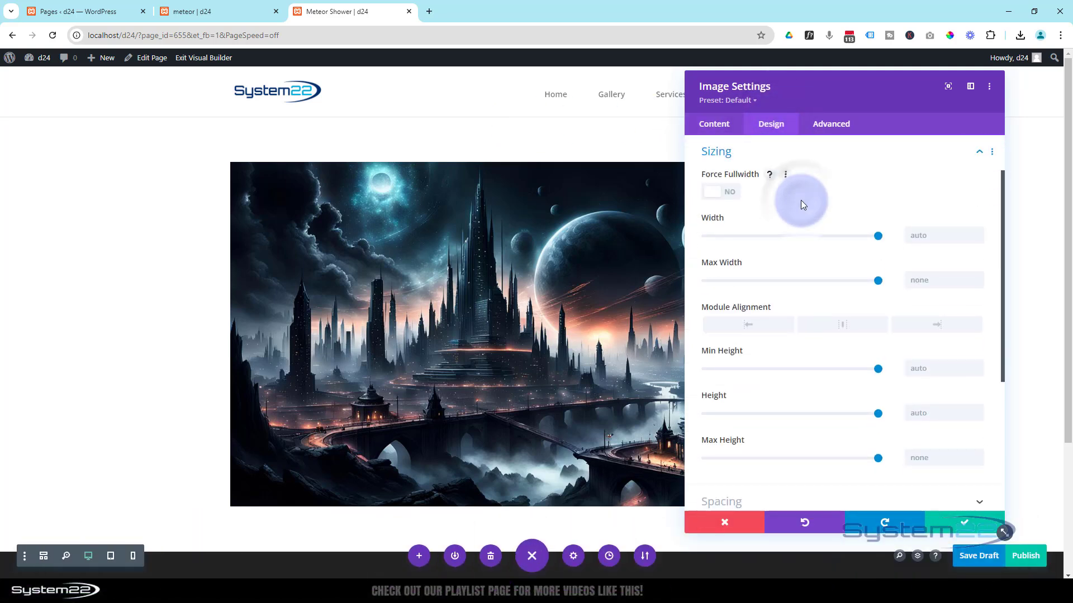
{"action": "left_click", "coordinate": [733, 196]}
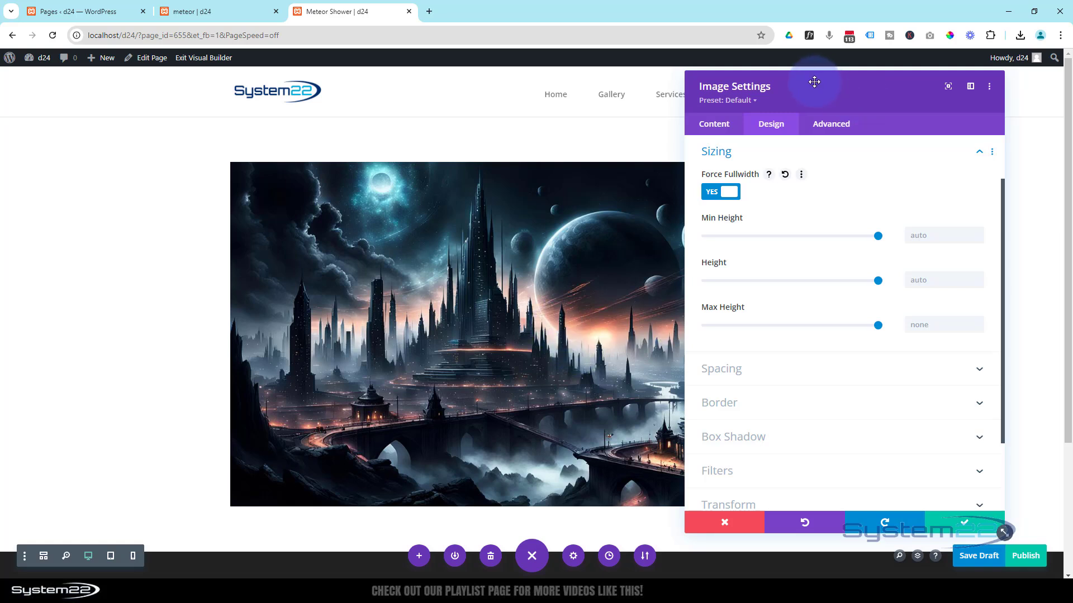
Clear the image's title text, set its alternative text to "space vista", and save the image module settings.
{"action": "left_click", "coordinate": [843, 125]}
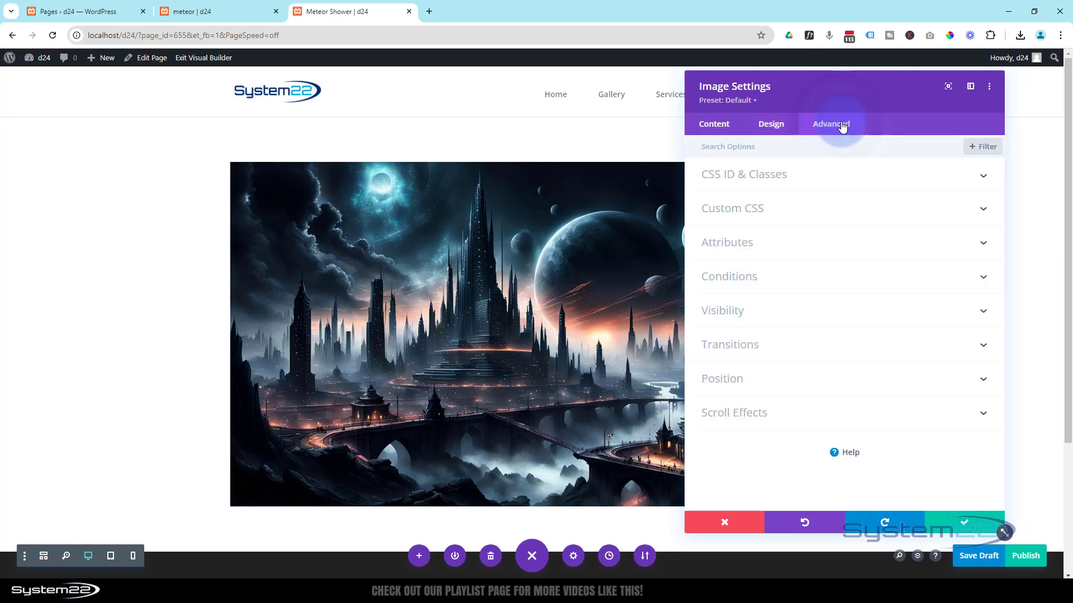
{"action": "left_click", "coordinate": [830, 241]}
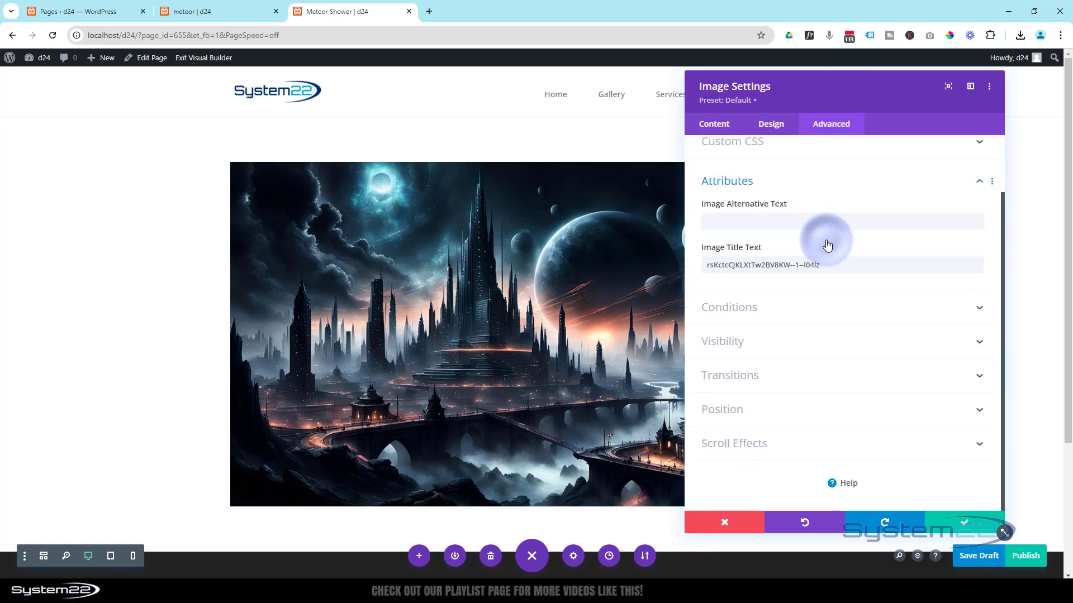
{"action": "left_click_drag", "start_coordinate": [833, 263], "coordinate": [697, 252]}
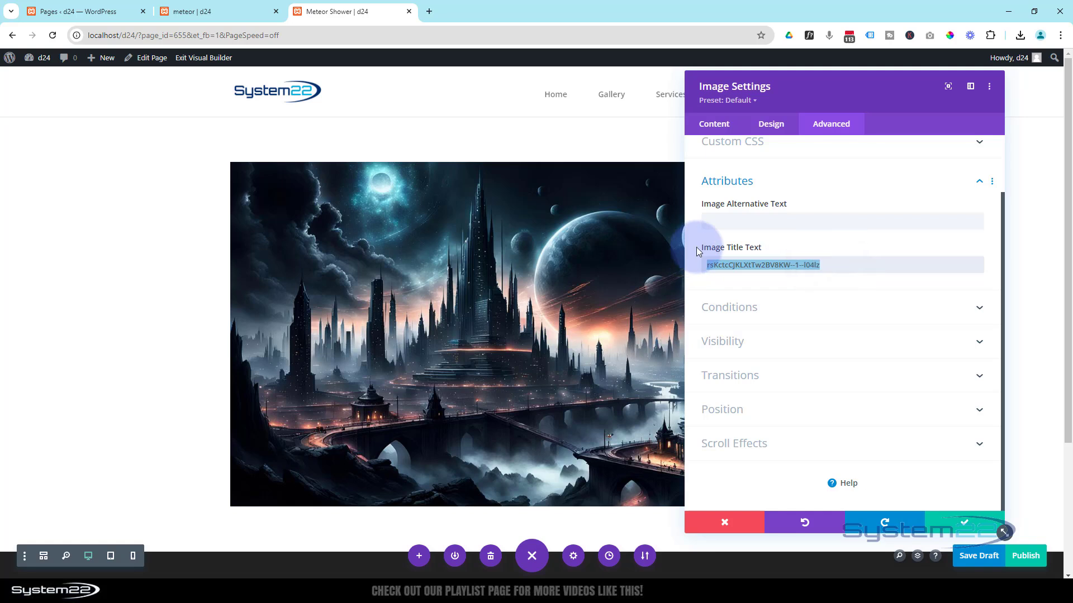
{"action": "key", "text": "BackSpace"}
{"action": "left_click", "coordinate": [714, 222]}
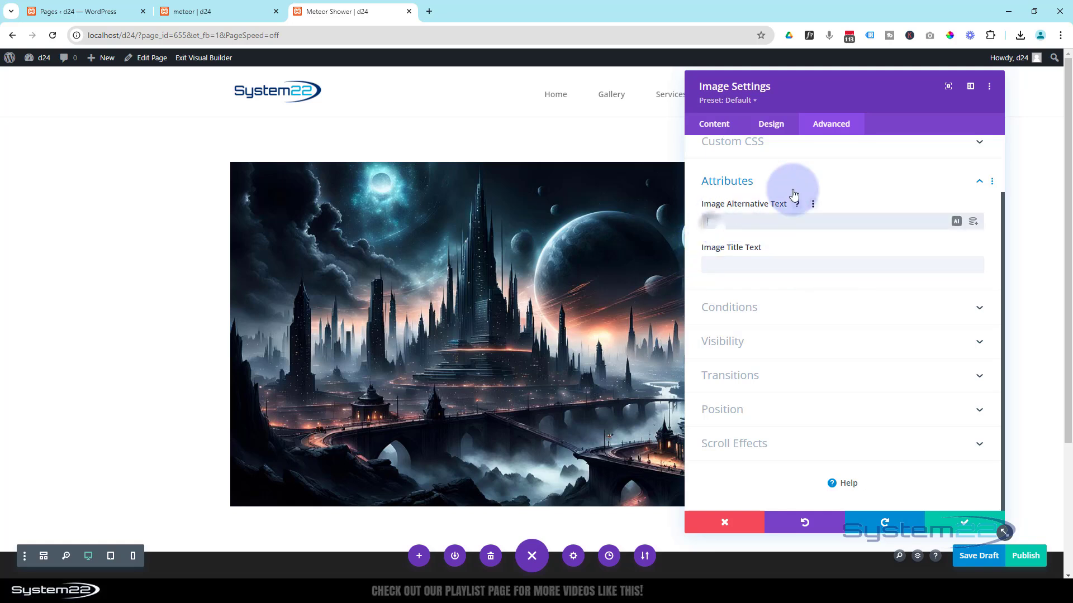
{"action": "type", "text": "space vista"}
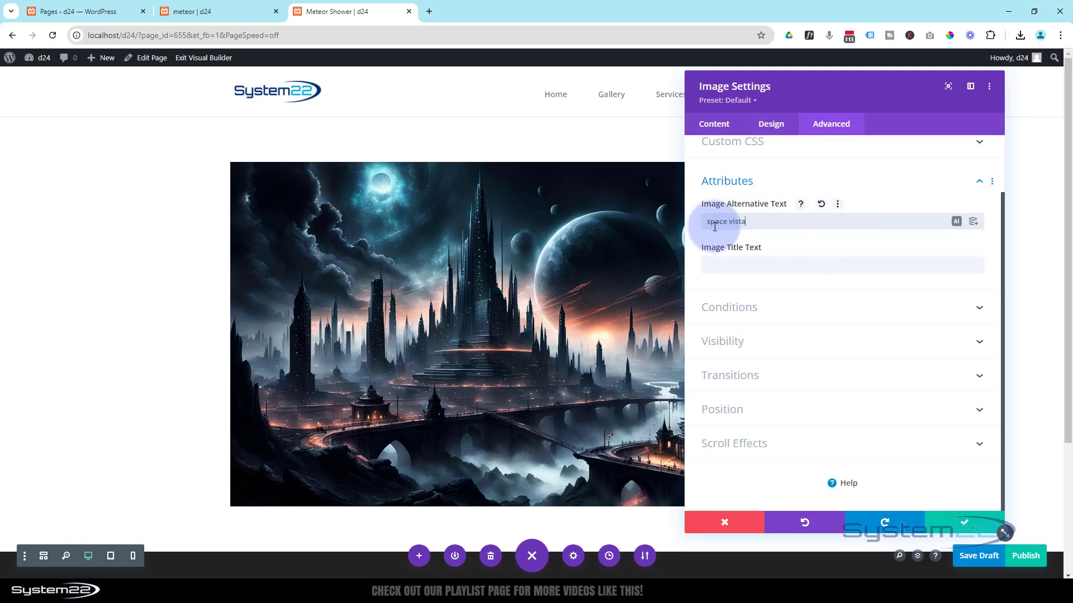
{"action": "left_click", "coordinate": [952, 523]}
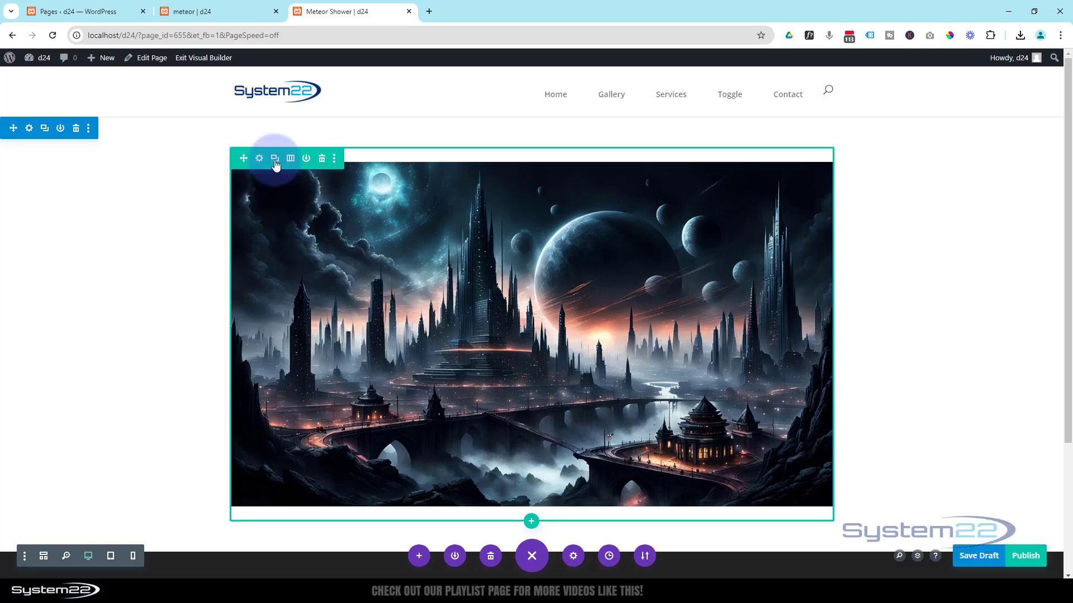
Set both the width and the max width of the row containing the image to 100%.
{"action": "left_click", "coordinate": [259, 160]}
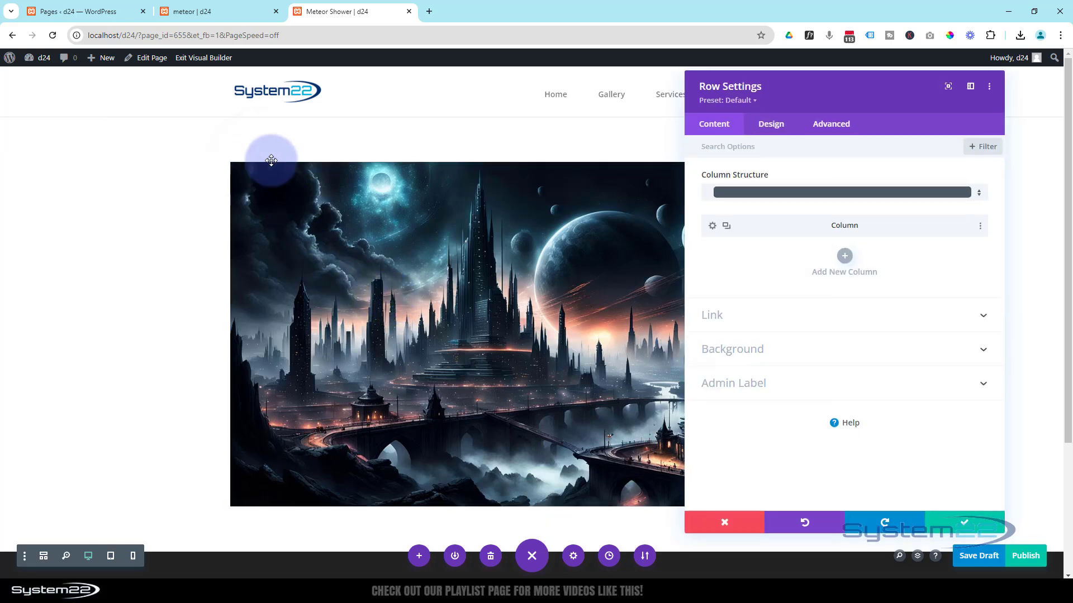
{"action": "left_click", "coordinate": [772, 124]}
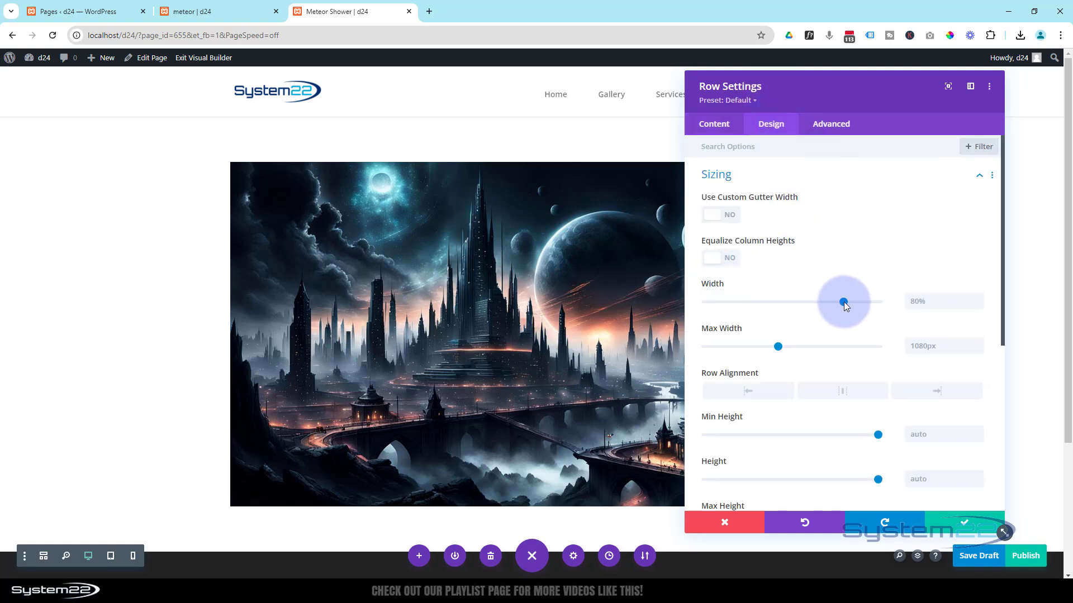
{"action": "mouse_move", "coordinate": [899, 301]}
{"action": "left_mouse_down"}
{"action": "mouse_move", "coordinate": [923, 300]}
{"action": "mouse_move", "coordinate": [899, 299]}
{"action": "left_mouse_up"}
{"action": "key", "text": "ctrl+c"}
{"action": "left_click", "coordinate": [941, 300]}
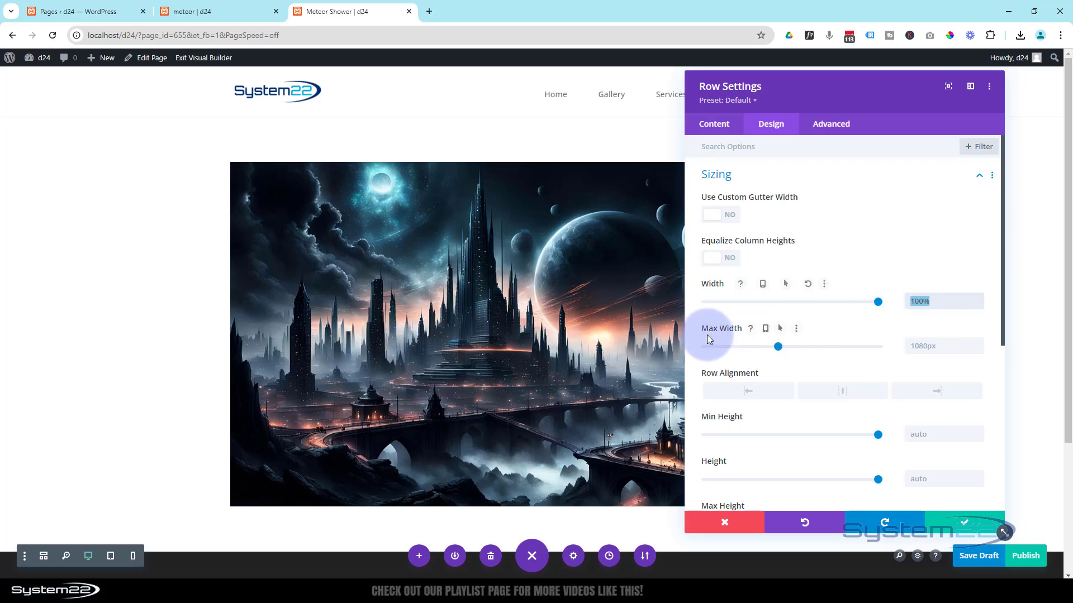
{"action": "left_click", "coordinate": [916, 346]}
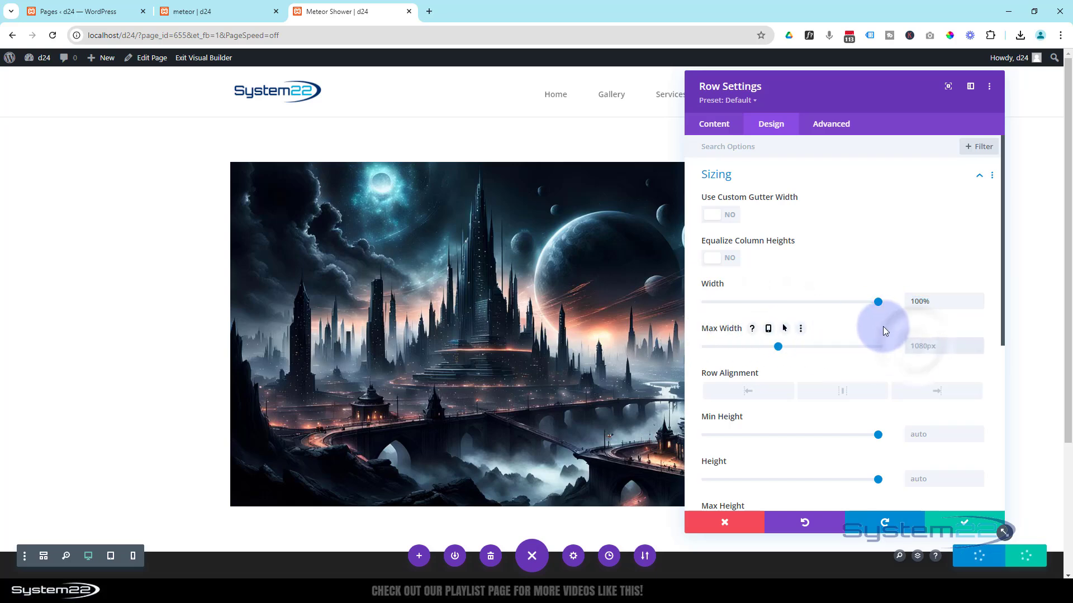
{"action": "key", "text": "ctrl+v"}
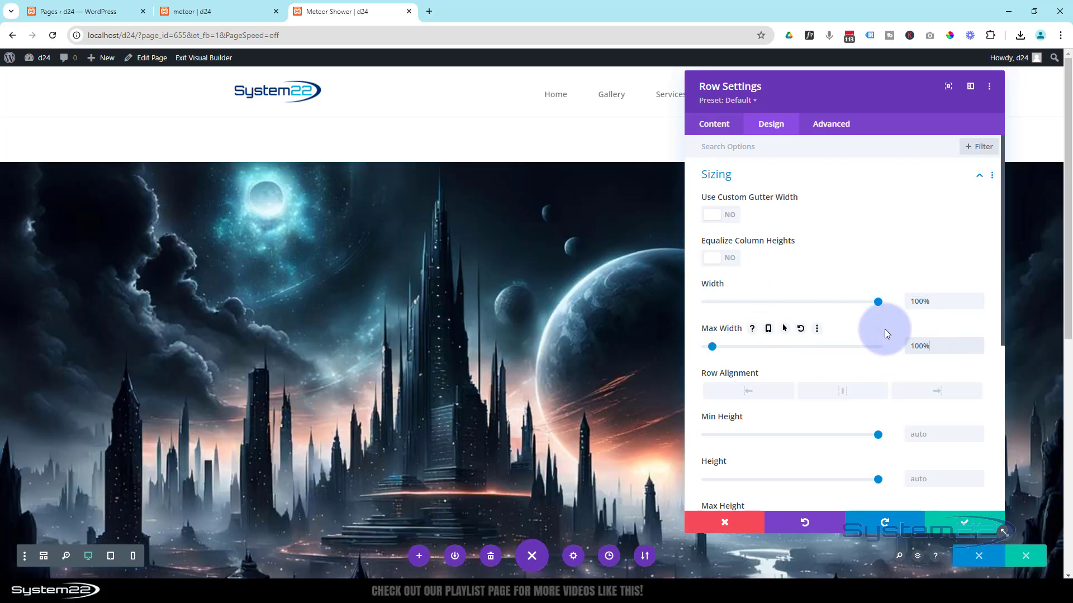
{"action": "scroll", "coordinate": [509, 321], "scroll_direction": "down", "scroll_amount": 2}
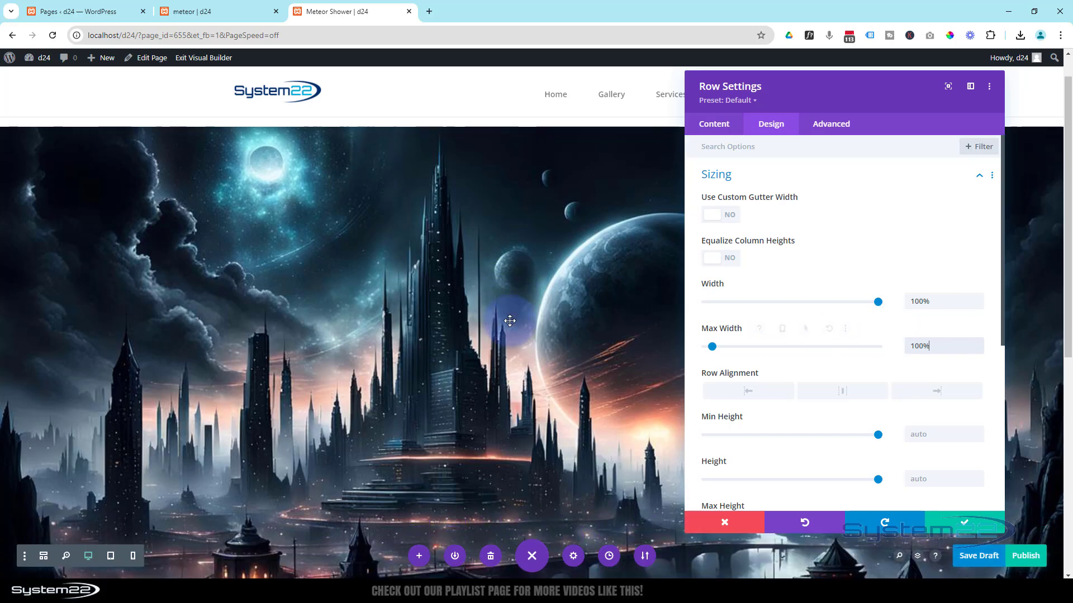
{"action": "scroll", "coordinate": [509, 321], "scroll_direction": "up", "scroll_amount": 1}
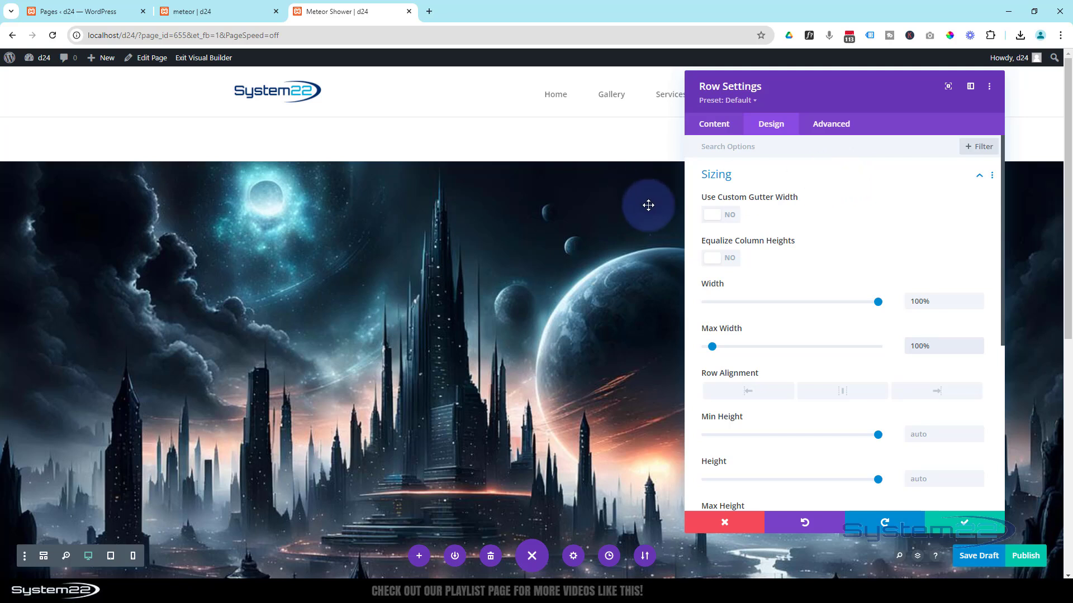
{"action": "left_click", "coordinate": [733, 179]}
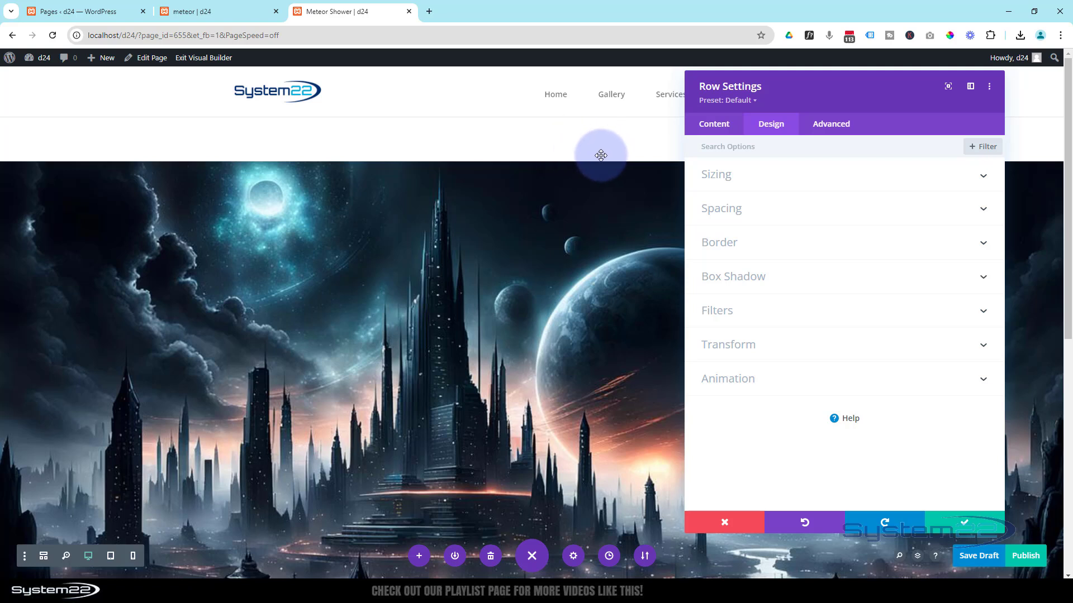
{"action": "scroll", "coordinate": [520, 287], "scroll_direction": "down", "scroll_amount": 10}
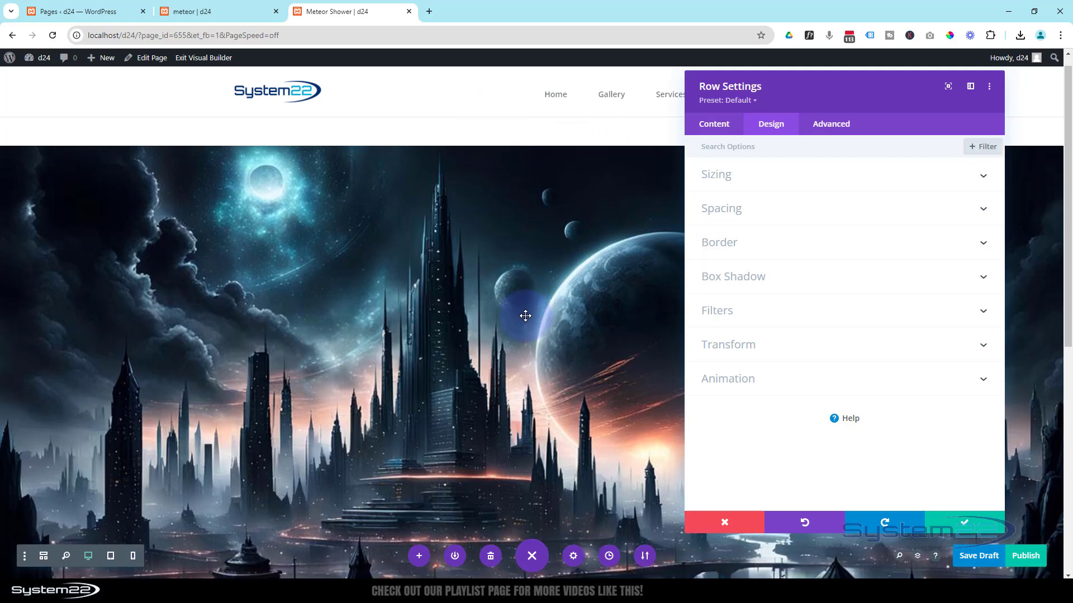
Set the row's top and bottom padding to 0px, linked together, and save the row settings.
{"action": "scroll", "coordinate": [532, 317], "scroll_direction": "up", "scroll_amount": 2}
{"action": "scroll", "coordinate": [531, 316], "scroll_direction": "up", "scroll_amount": 8}
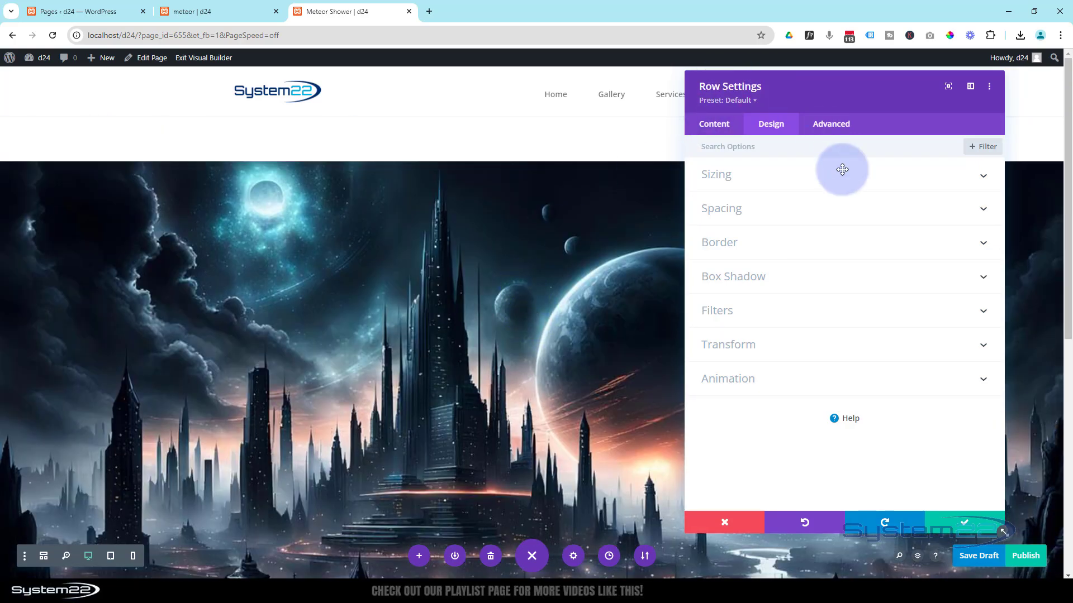
{"action": "left_click", "coordinate": [783, 215]}
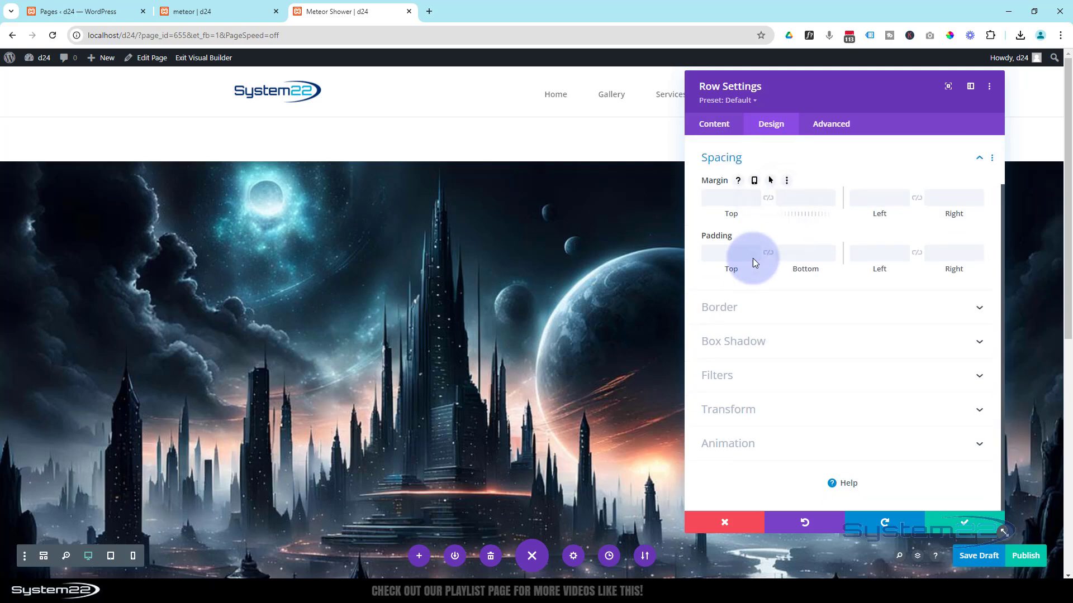
{"action": "left_click", "coordinate": [733, 254]}
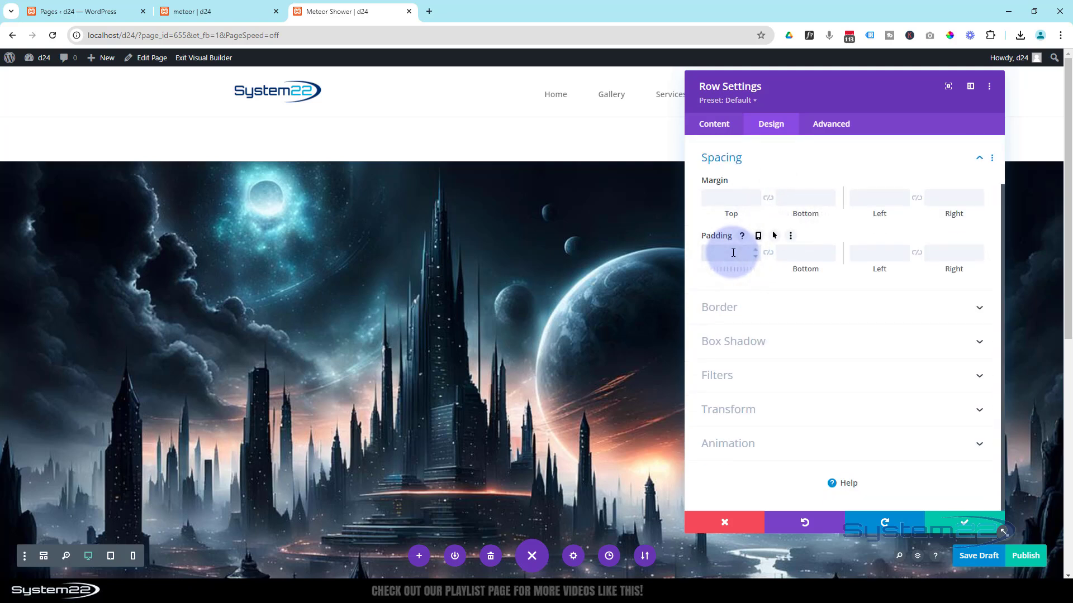
{"action": "type", "text": "0px"}
{"action": "left_click", "coordinate": [767, 253]}
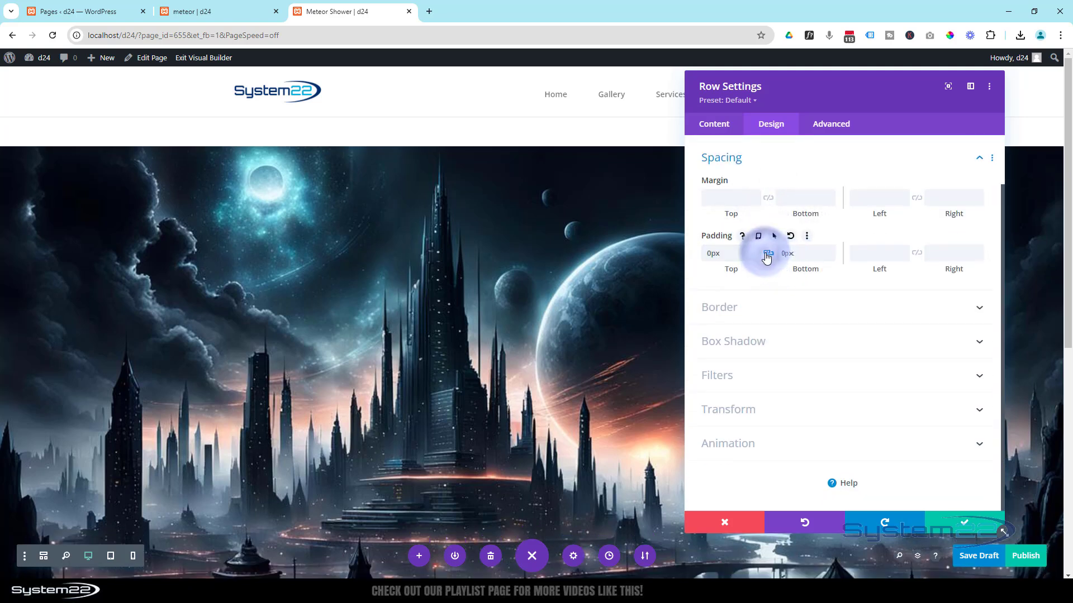
{"action": "scroll", "coordinate": [565, 272], "scroll_direction": "down", "scroll_amount": 5}
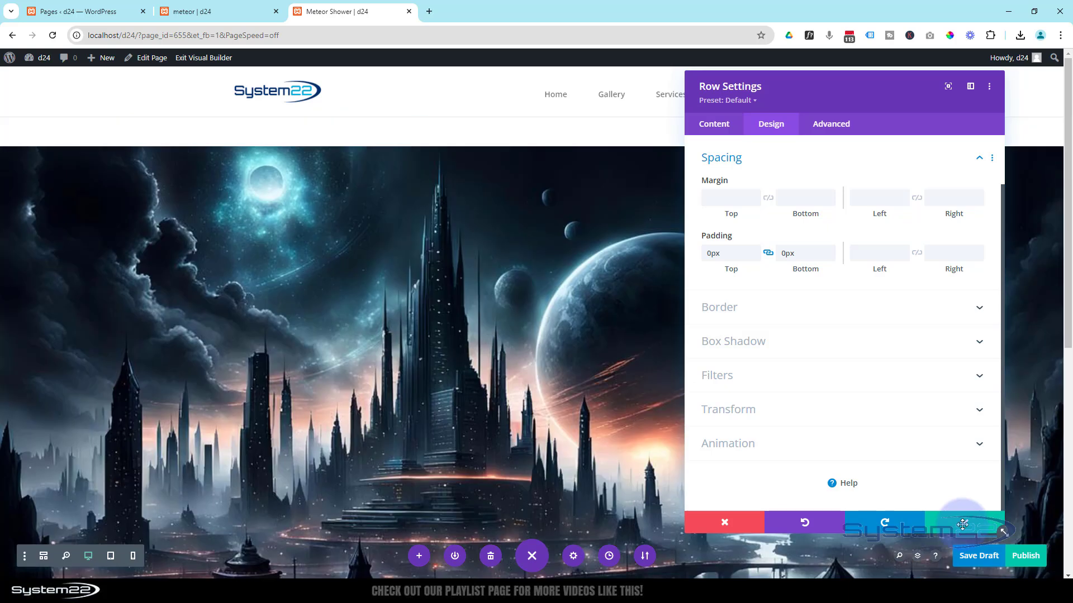
{"action": "left_click", "coordinate": [961, 525]}
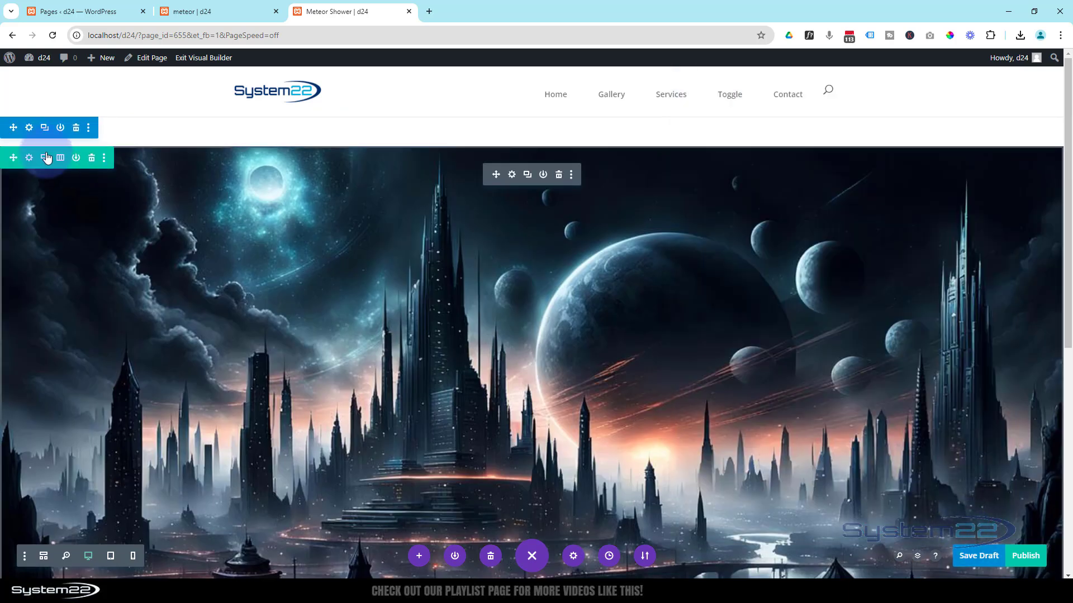
Set the top and bottom padding of the section containing the image to 0px and check both edges of the section.
{"action": "left_click", "coordinate": [28, 128]}
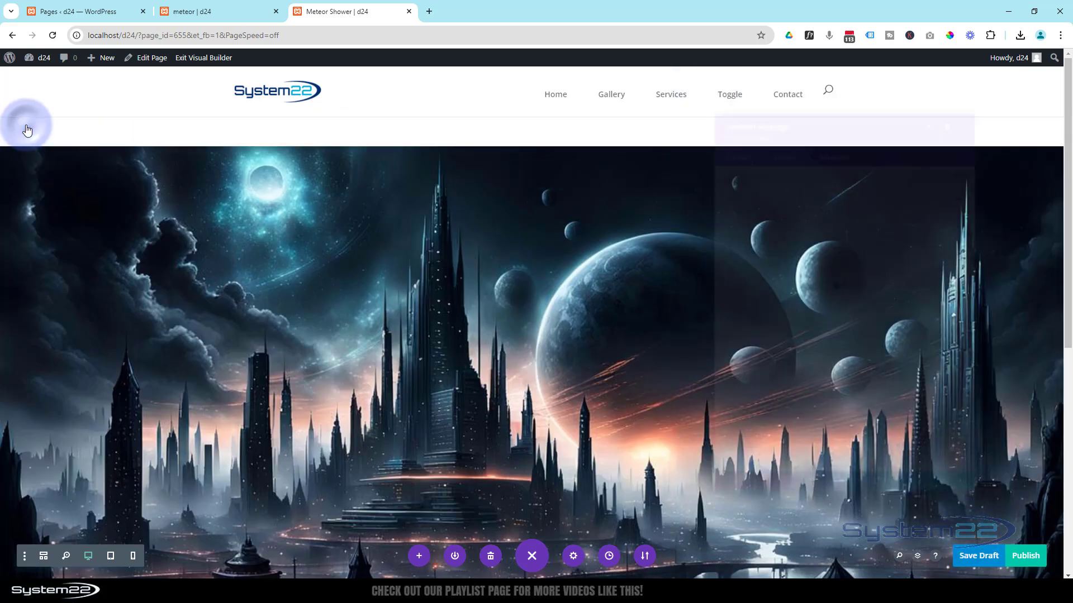
{"action": "left_click", "coordinate": [772, 132]}
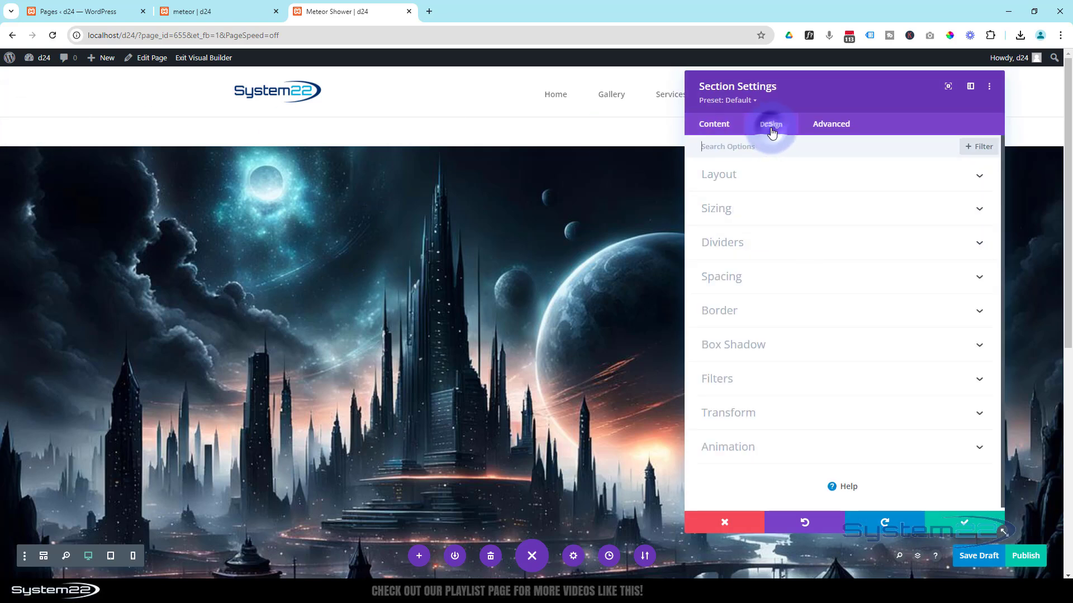
{"action": "left_click", "coordinate": [797, 275]}
{"action": "left_click", "coordinate": [729, 254]}
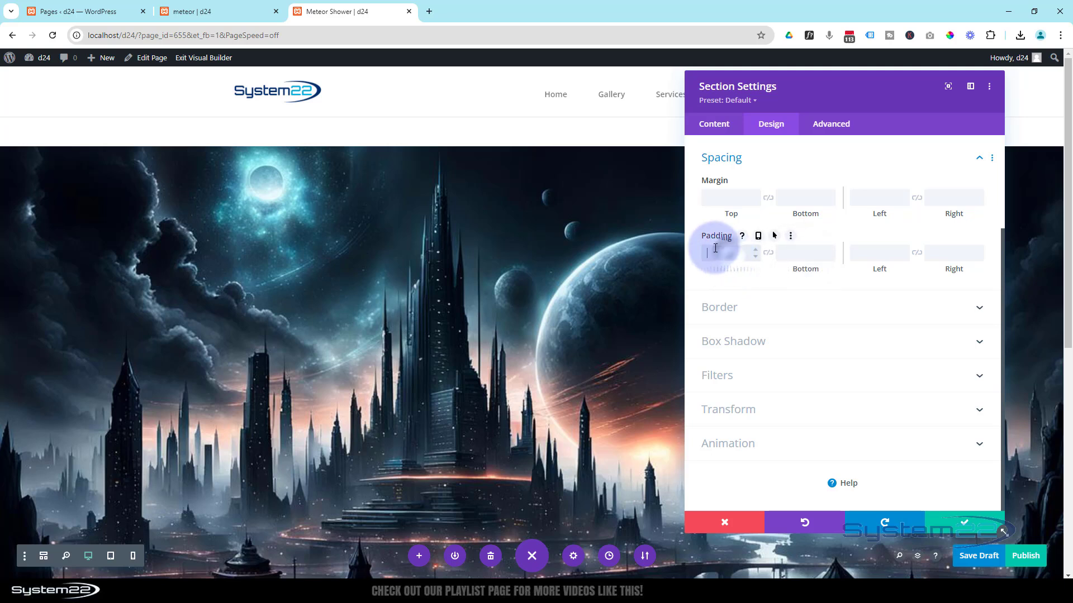
{"action": "type", "text": "0px"}
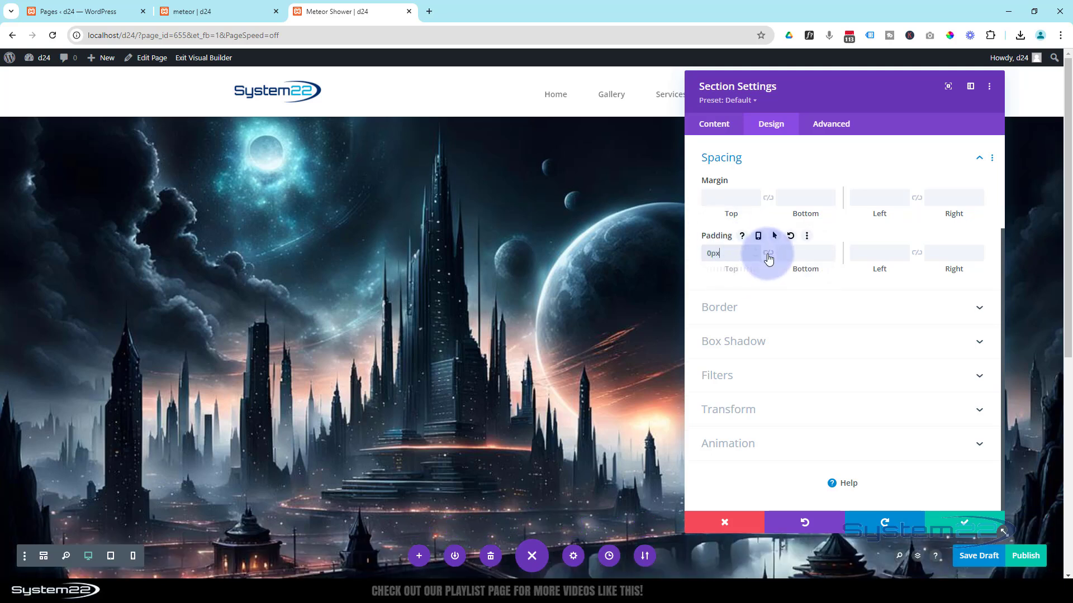
{"action": "left_click", "coordinate": [769, 254]}
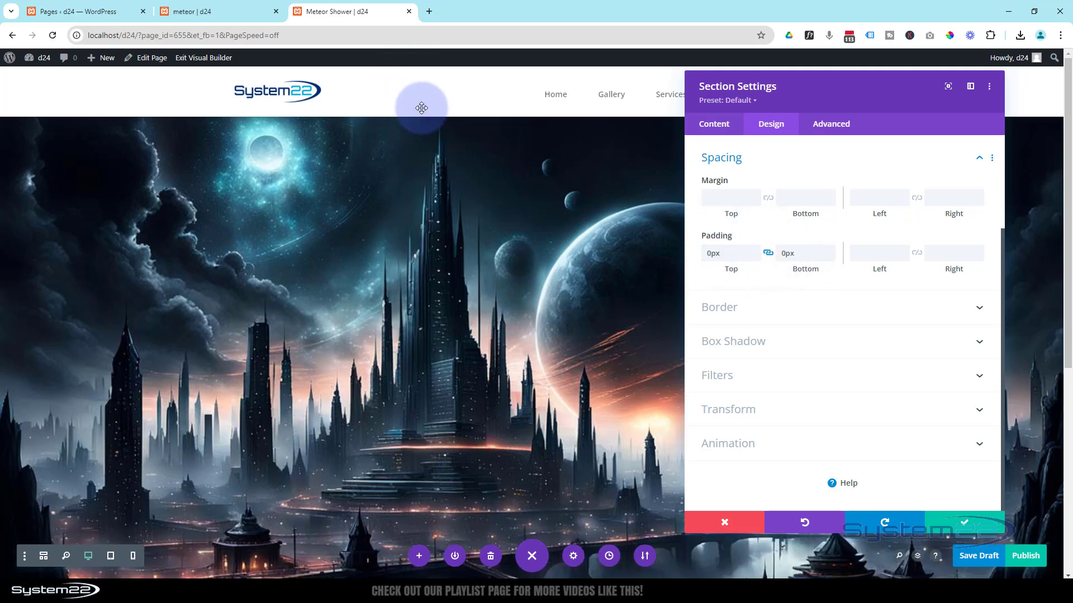
{"action": "scroll", "coordinate": [382, 237], "scroll_direction": "down", "scroll_amount": 10}
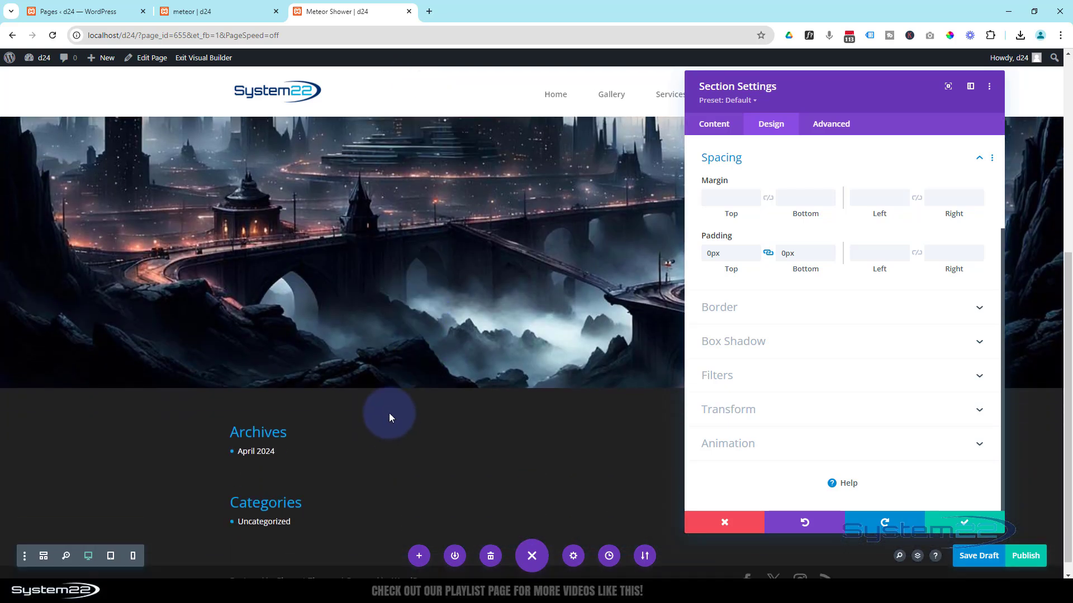
{"action": "scroll", "coordinate": [392, 427], "scroll_direction": "up", "scroll_amount": 10}
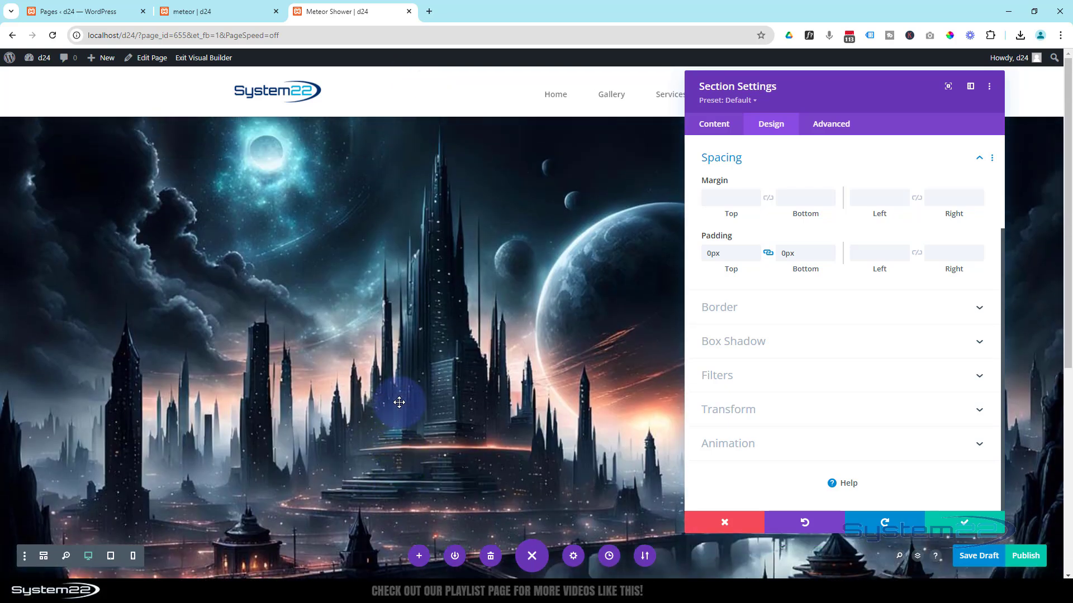
{"action": "scroll", "coordinate": [388, 387], "scroll_direction": "down", "scroll_amount": 10}
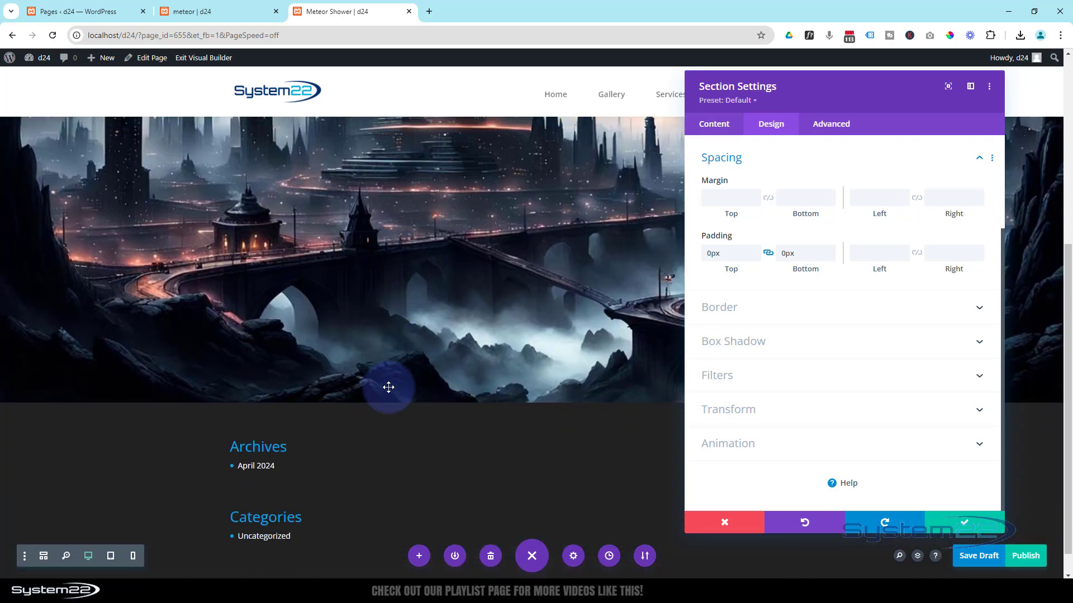
{"action": "scroll", "coordinate": [388, 387], "scroll_direction": "up", "scroll_amount": 10}
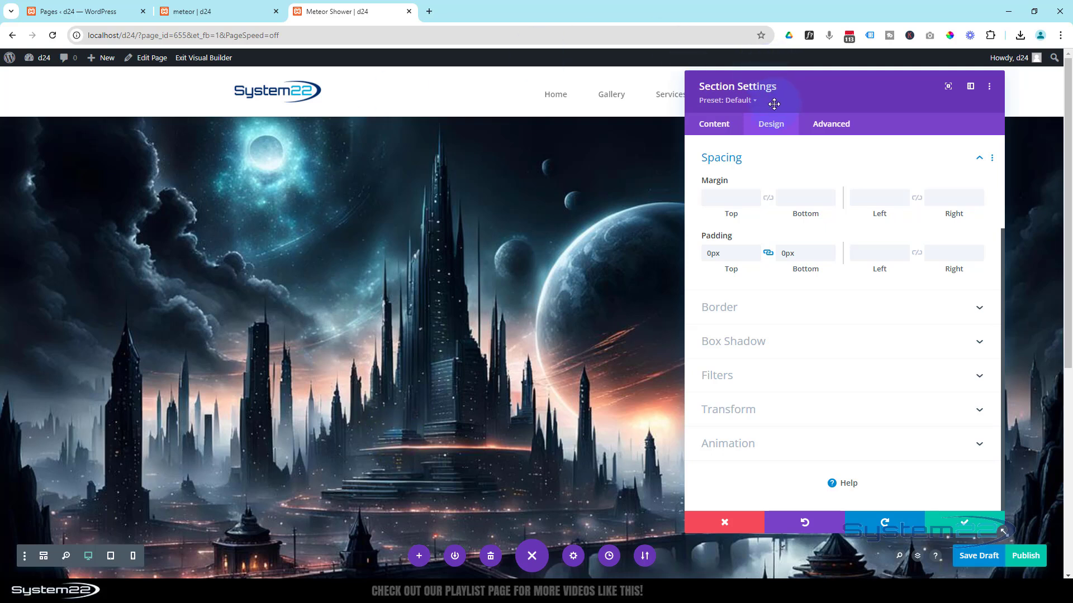
Set the section's height to 60vh in its sizing options.
{"action": "left_click", "coordinate": [766, 169]}
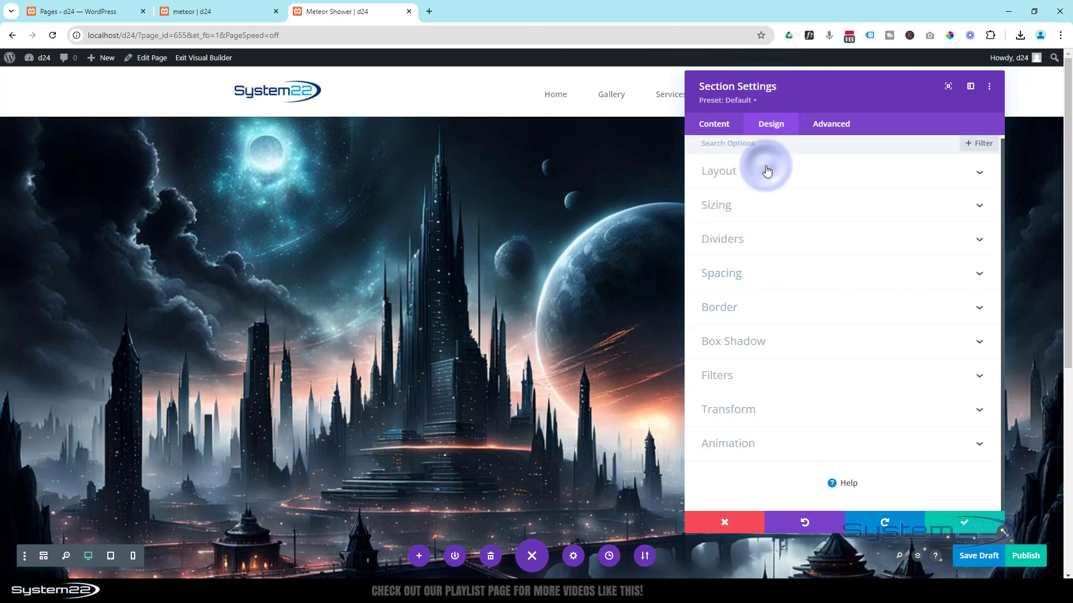
{"action": "left_click", "coordinate": [762, 206]}
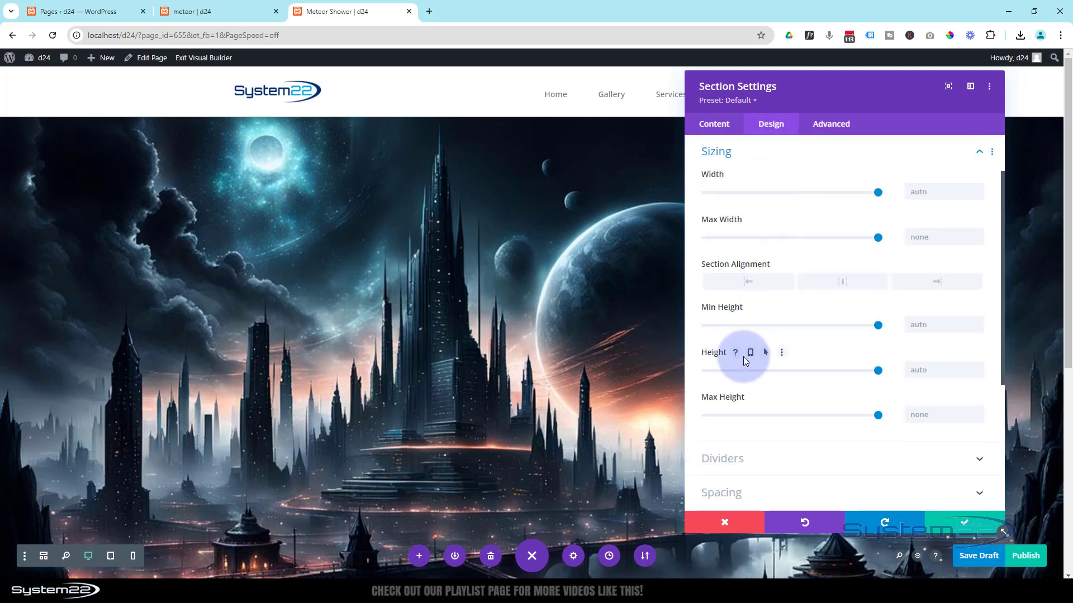
{"action": "type", "text": "60vh"}
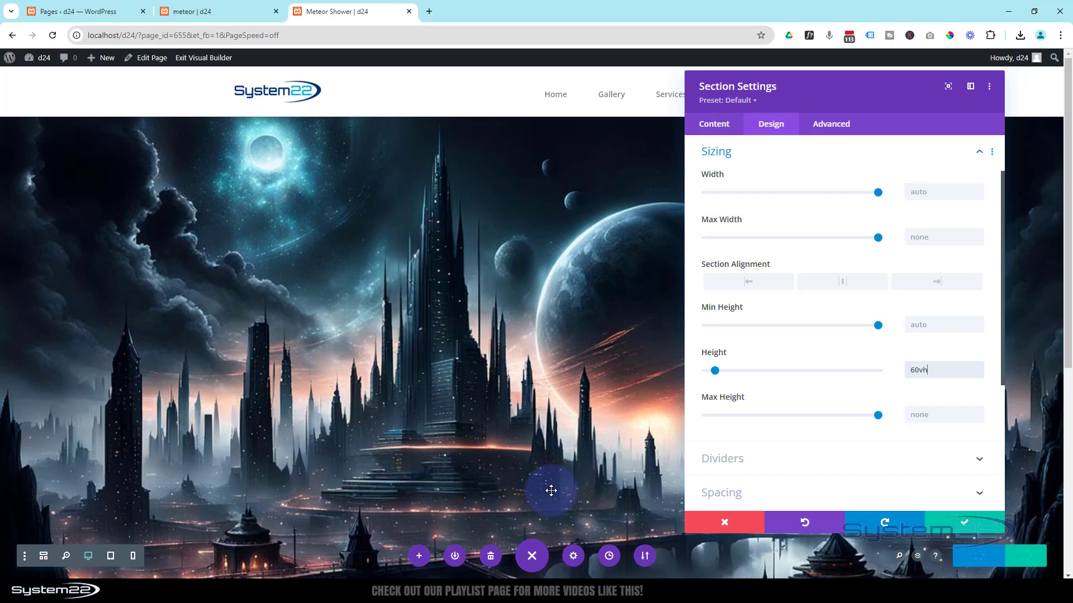
{"action": "scroll", "coordinate": [535, 463], "scroll_direction": "down", "scroll_amount": 4}
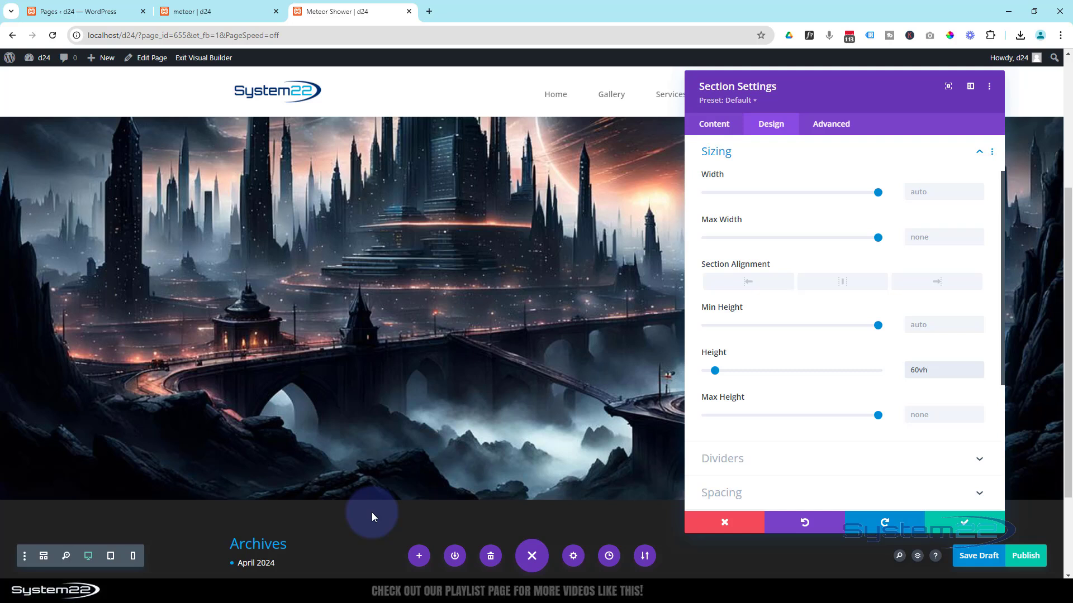
Set the section's horizontal and vertical overflow to Hidden and save the section settings.
{"action": "left_click", "coordinate": [836, 128]}
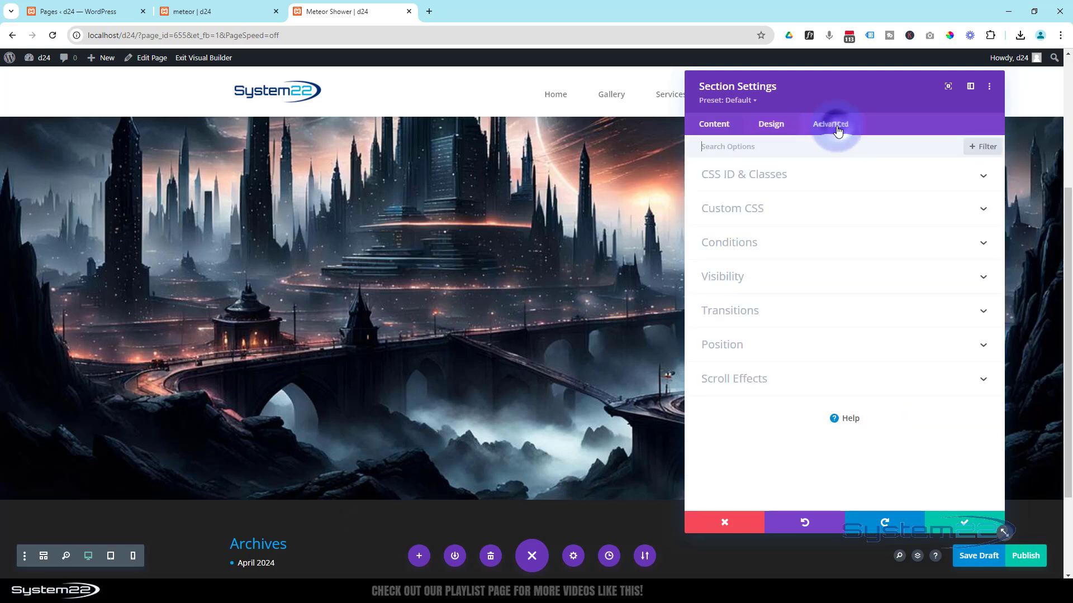
{"action": "left_click", "coordinate": [823, 290]}
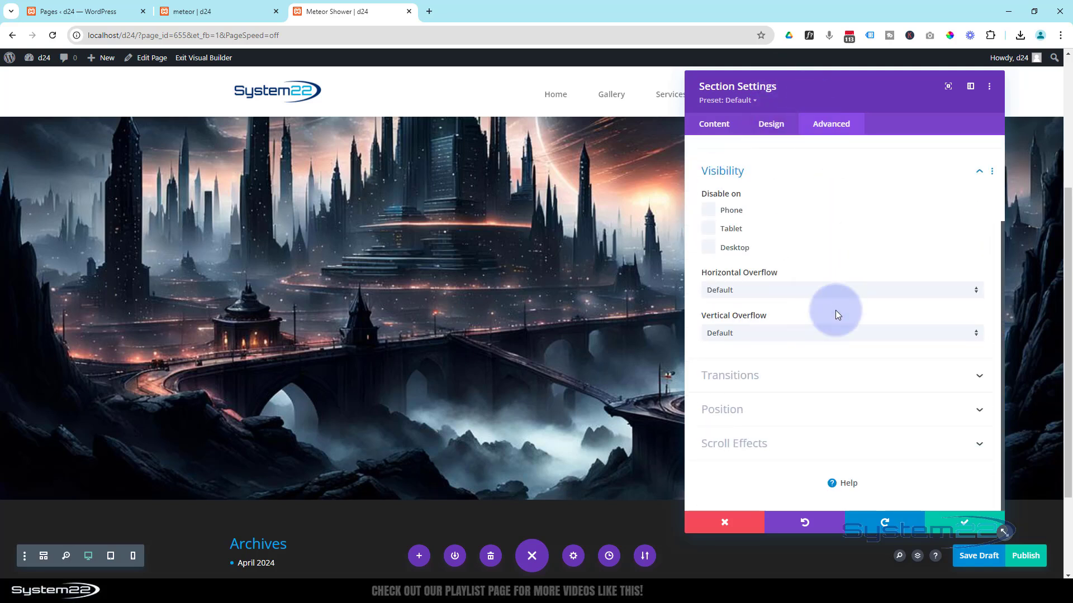
{"action": "left_click", "coordinate": [773, 293]}
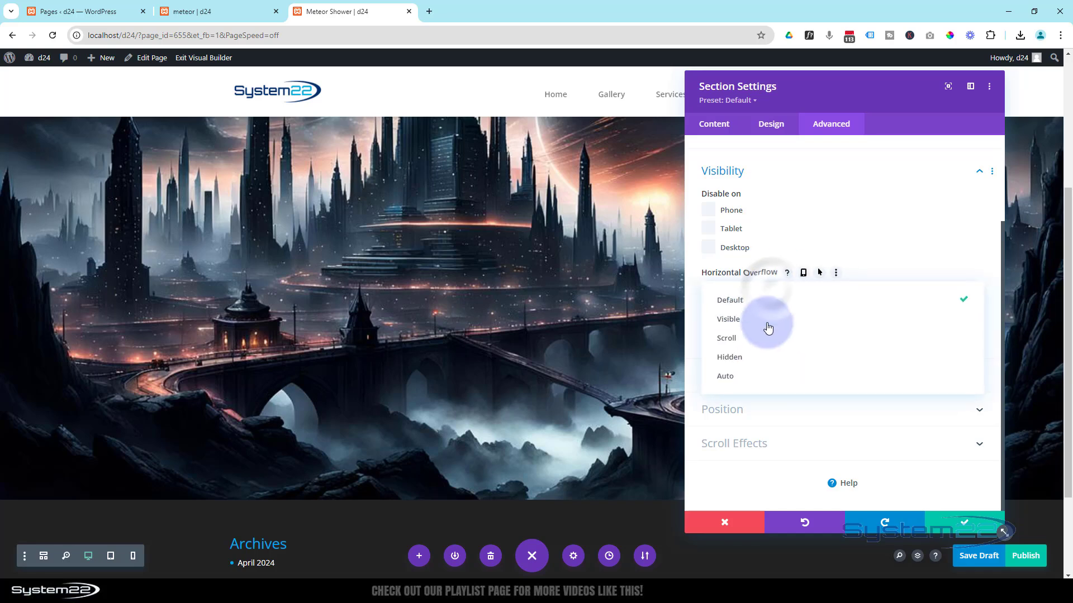
{"action": "left_click", "coordinate": [757, 360]}
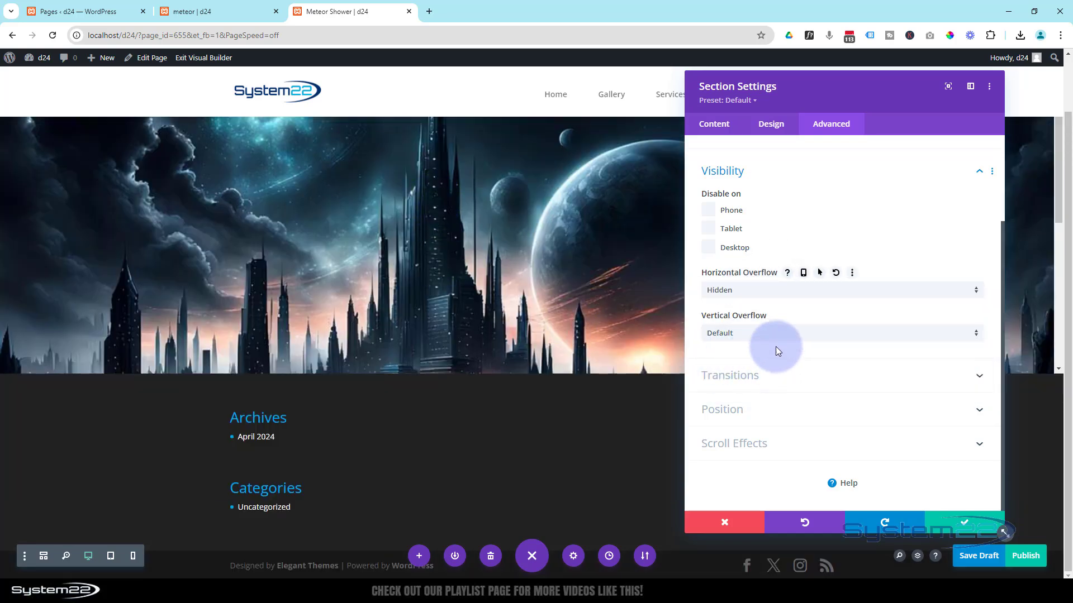
{"action": "left_click", "coordinate": [755, 334]}
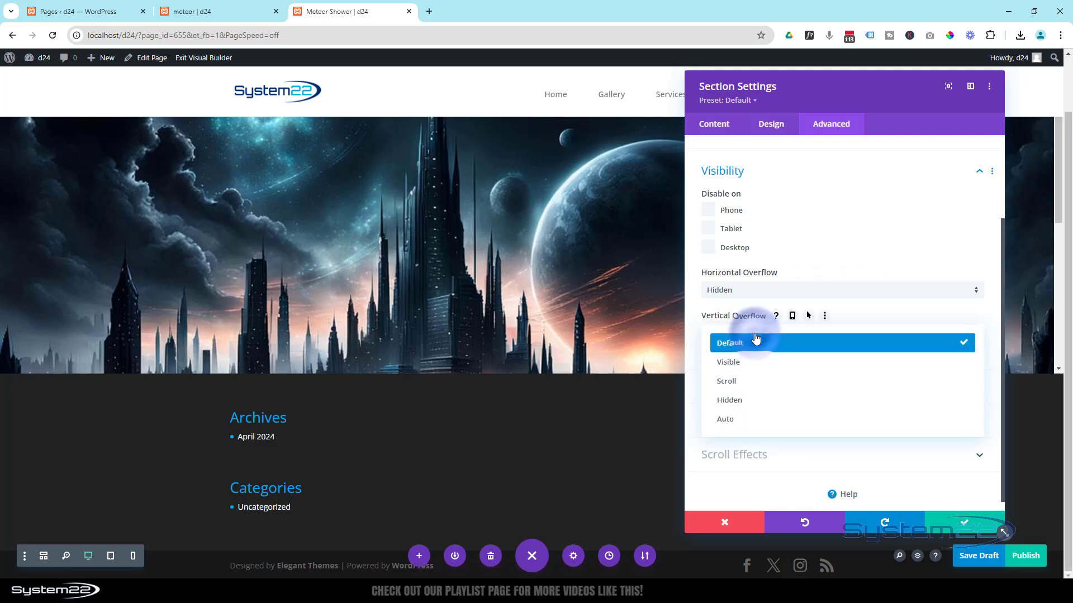
{"action": "left_click", "coordinate": [755, 401]}
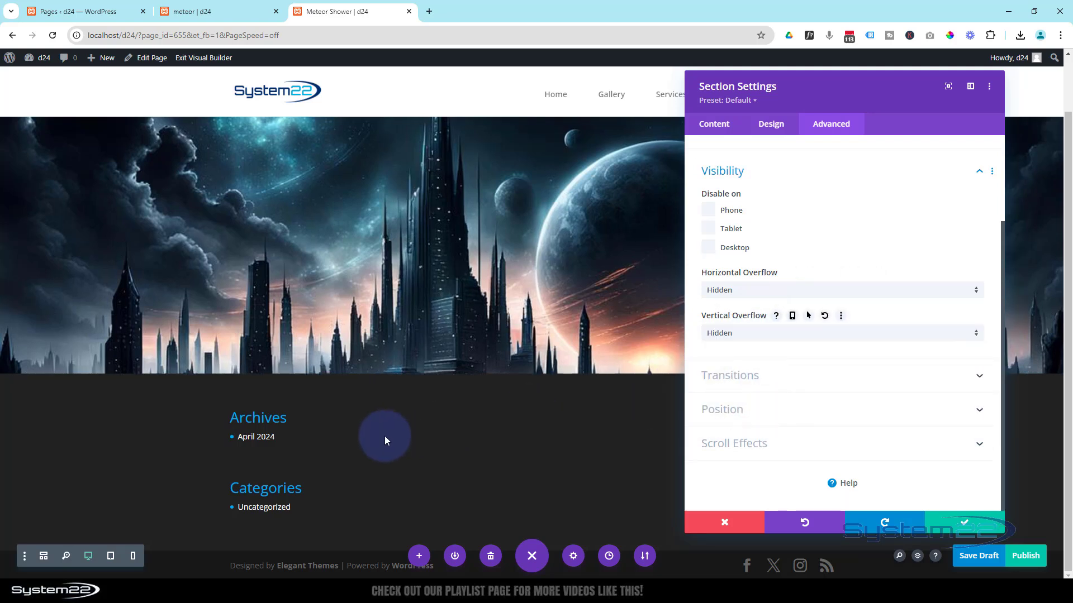
{"action": "left_click", "coordinate": [964, 522]}
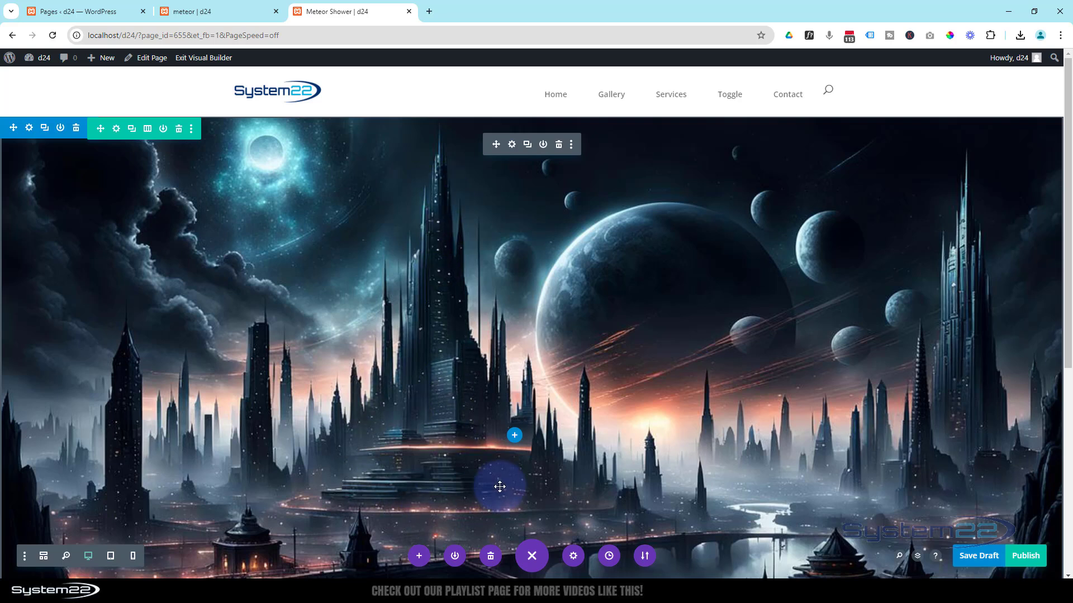
Shift the city image upward within its section by giving the image module a top margin of -150px.
{"action": "left_click", "coordinate": [512, 146]}
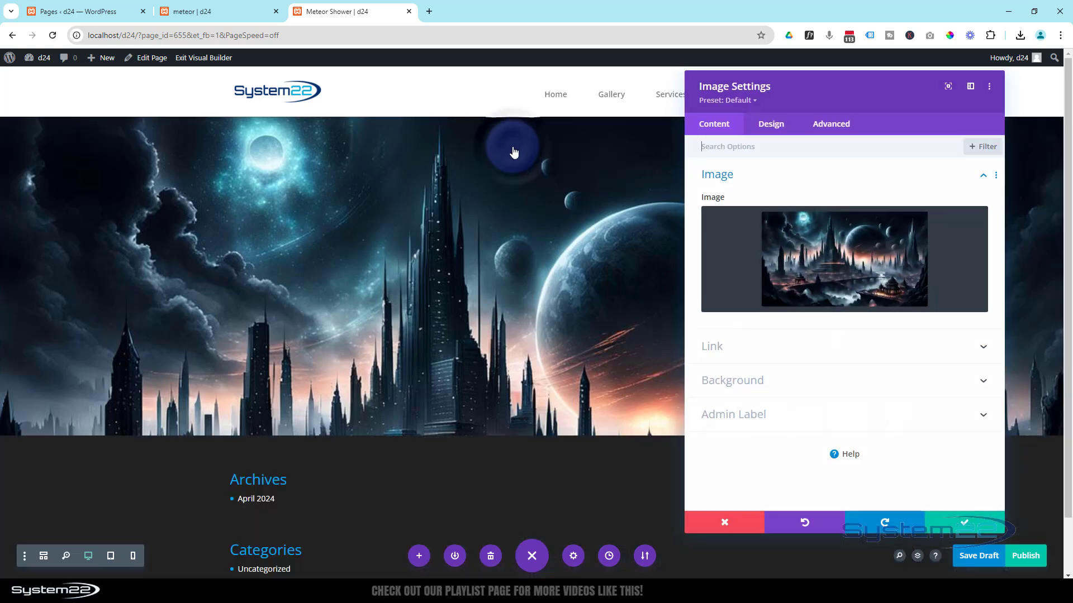
{"action": "left_click", "coordinate": [776, 131]}
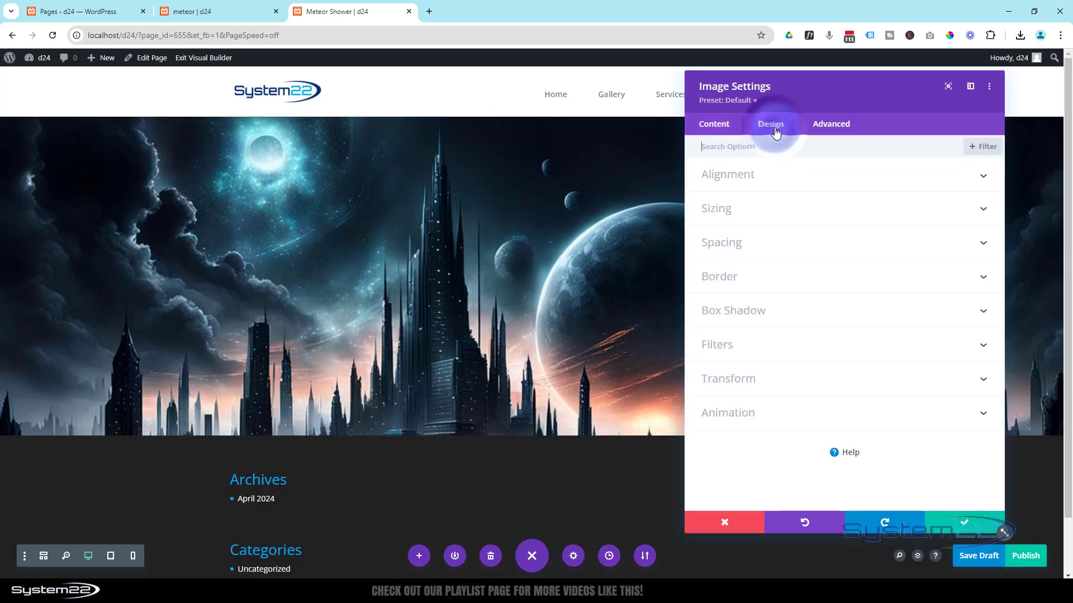
{"action": "left_click", "coordinate": [773, 244]}
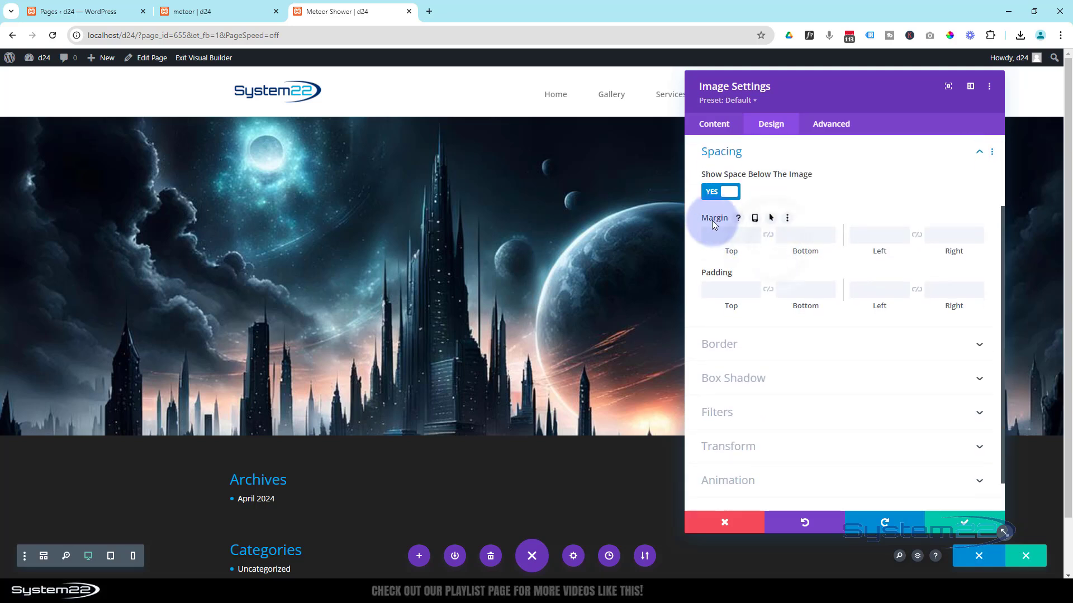
{"action": "left_click", "coordinate": [756, 240]}
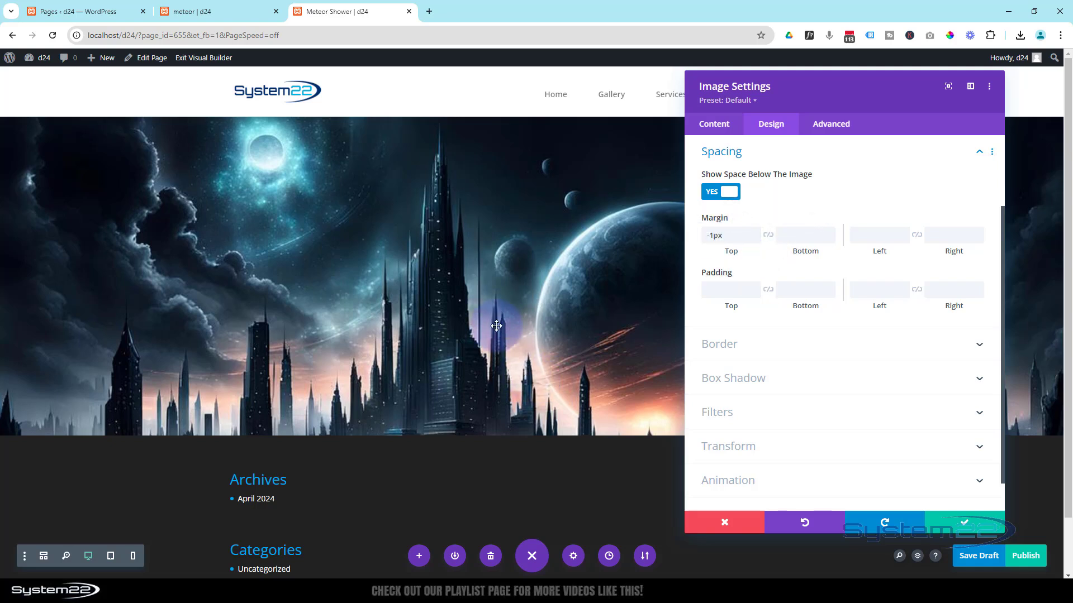
{"action": "left_click", "coordinate": [713, 234]}
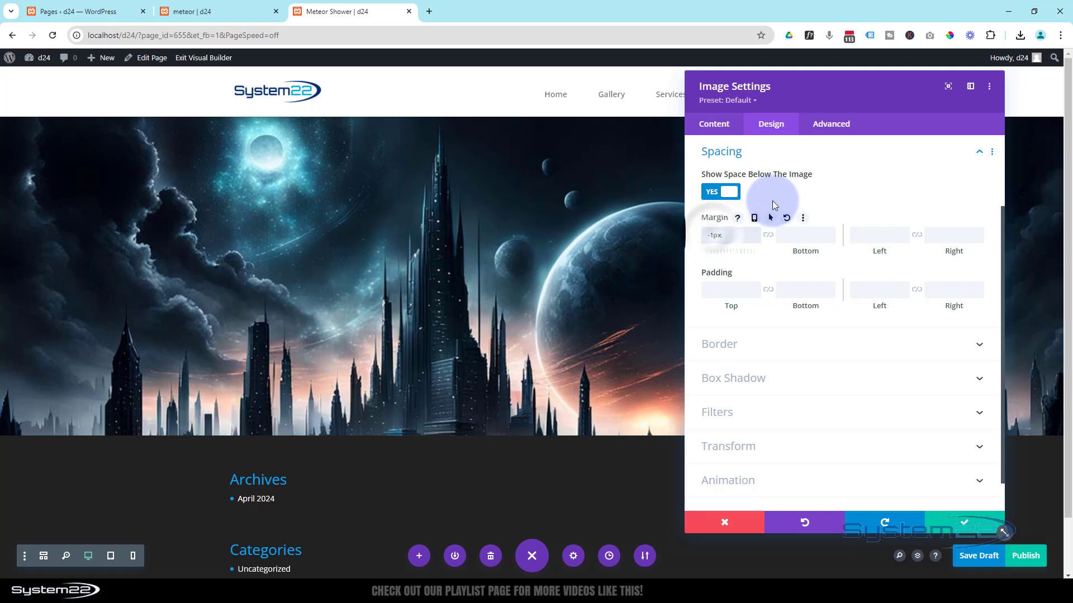
{"action": "type", "text": "00"}
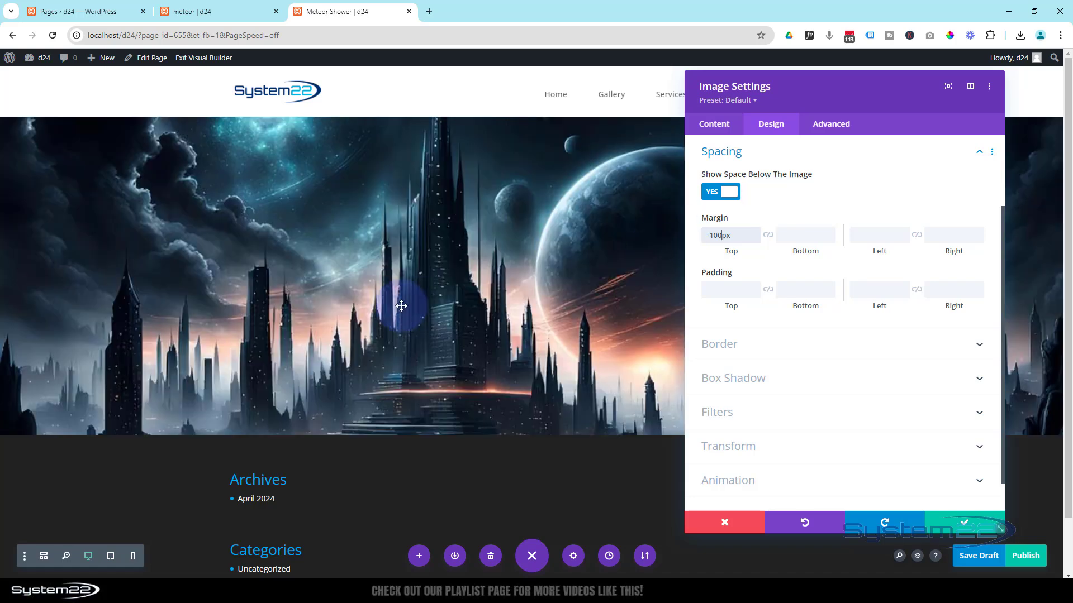
{"action": "left_click", "coordinate": [716, 235]}
{"action": "left_click_drag", "start_coordinate": [717, 236], "coordinate": [714, 235]}
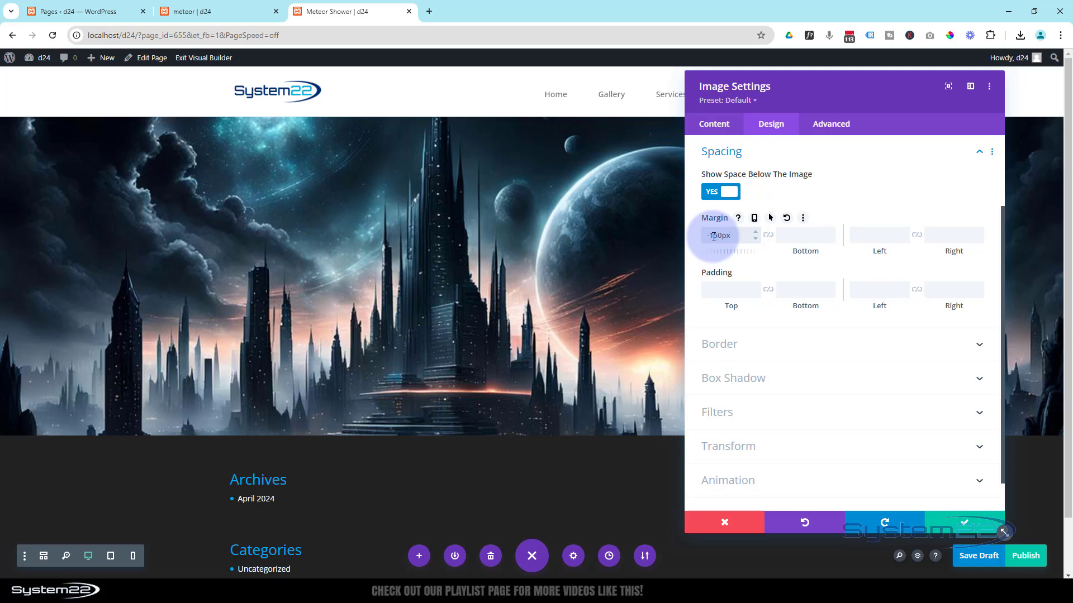
{"action": "left_click", "coordinate": [567, 467]}
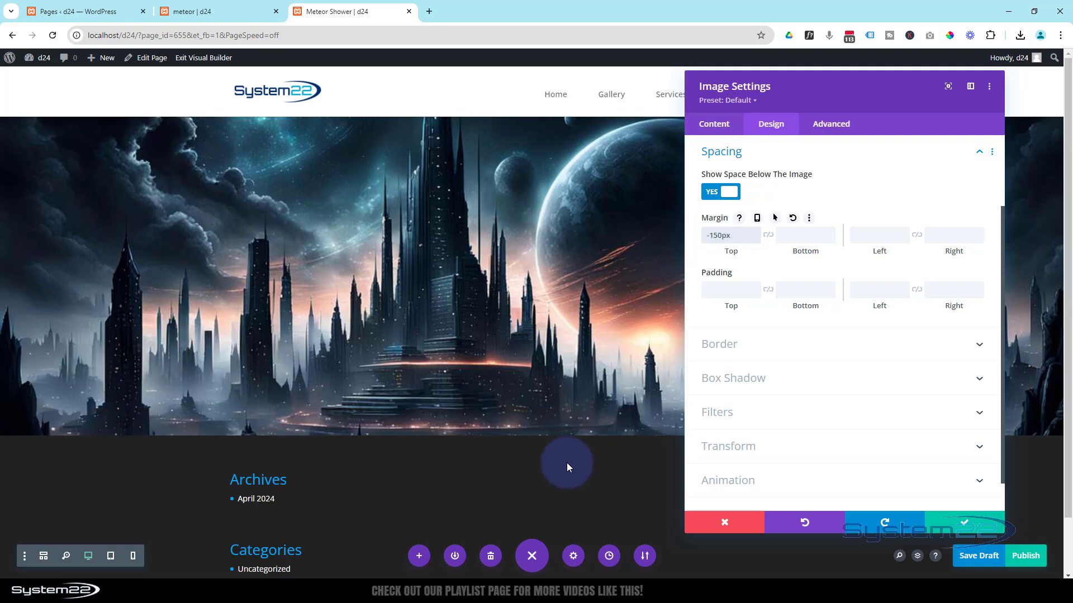
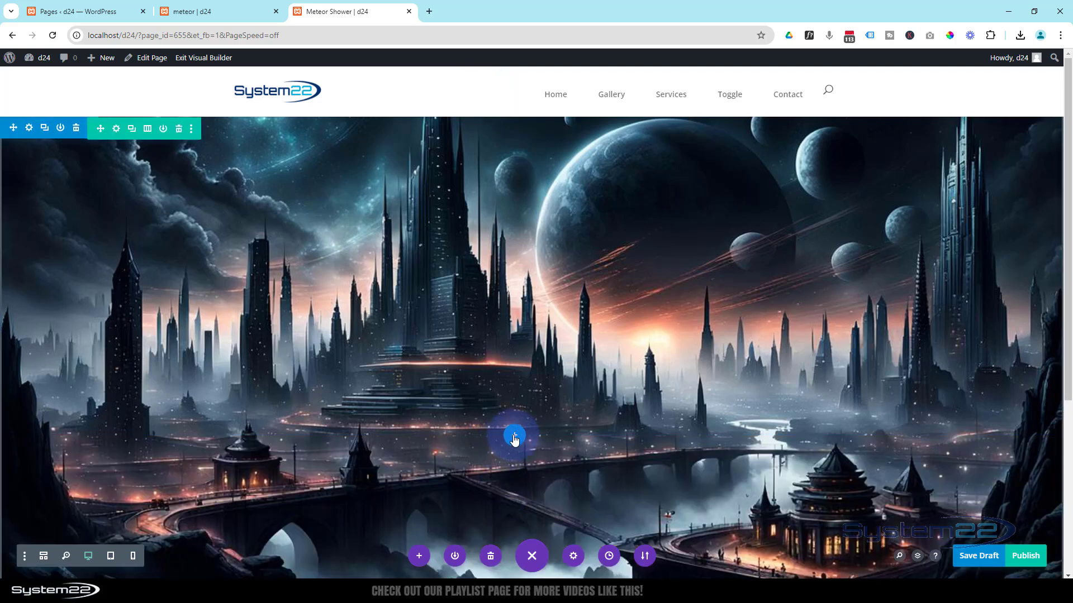
Add a regular section below the city image containing a single-column row and a Call To Action module.
{"action": "left_click", "coordinate": [514, 437]}
{"action": "left_click", "coordinate": [445, 380]}
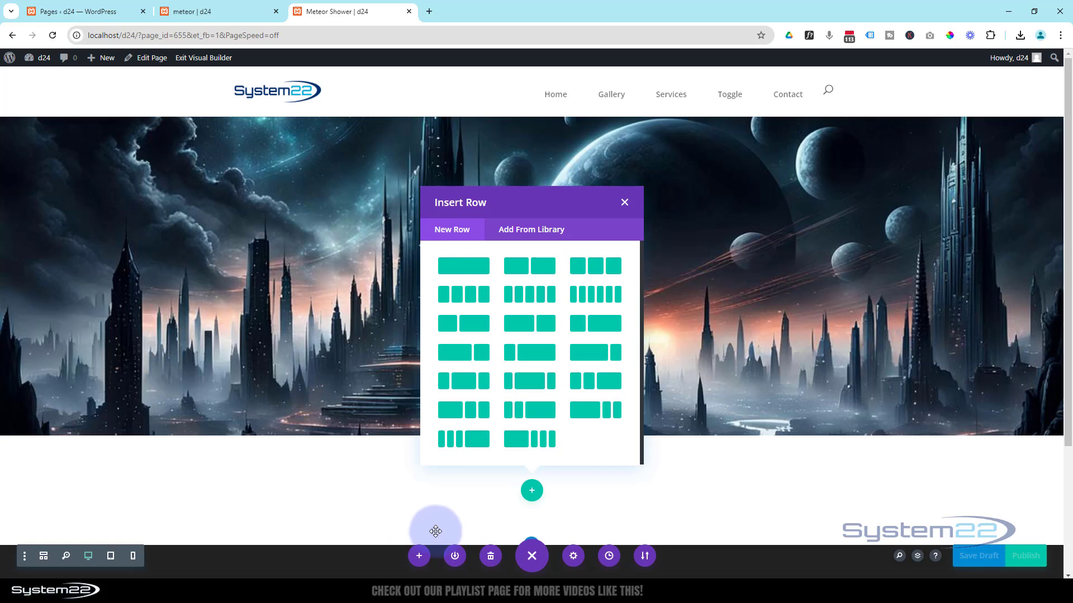
{"action": "key", "text": "ctrl+s"}
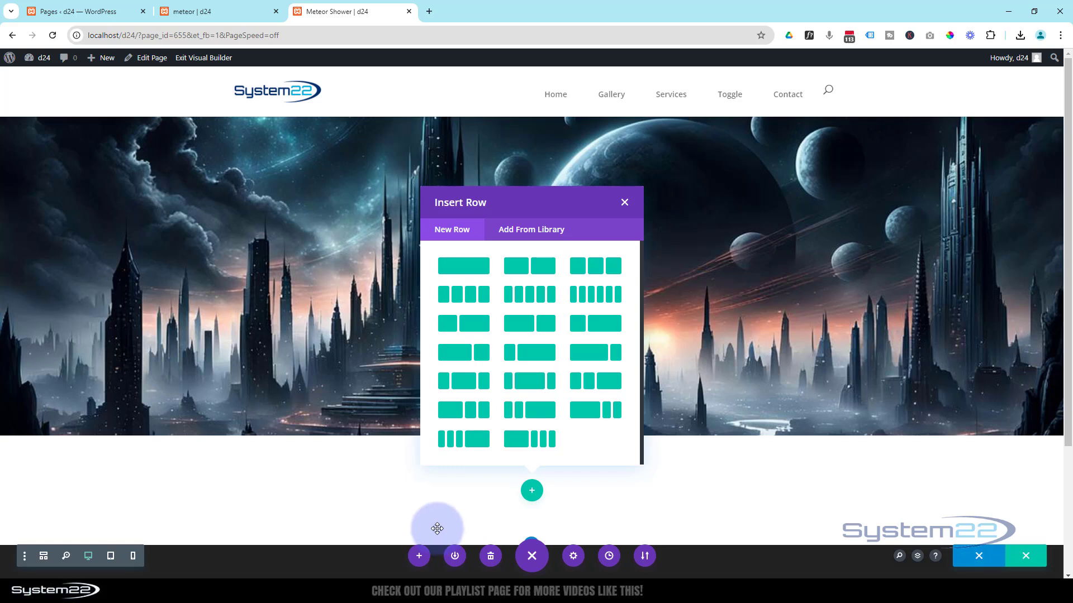
{"action": "left_click", "coordinate": [464, 267]}
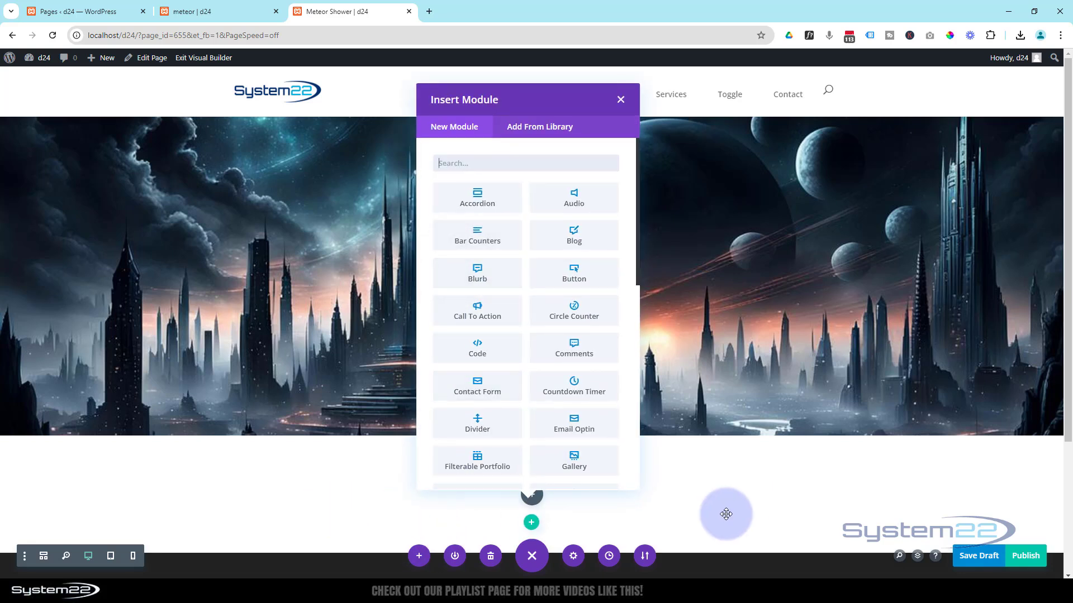
{"action": "left_click", "coordinate": [495, 316]}
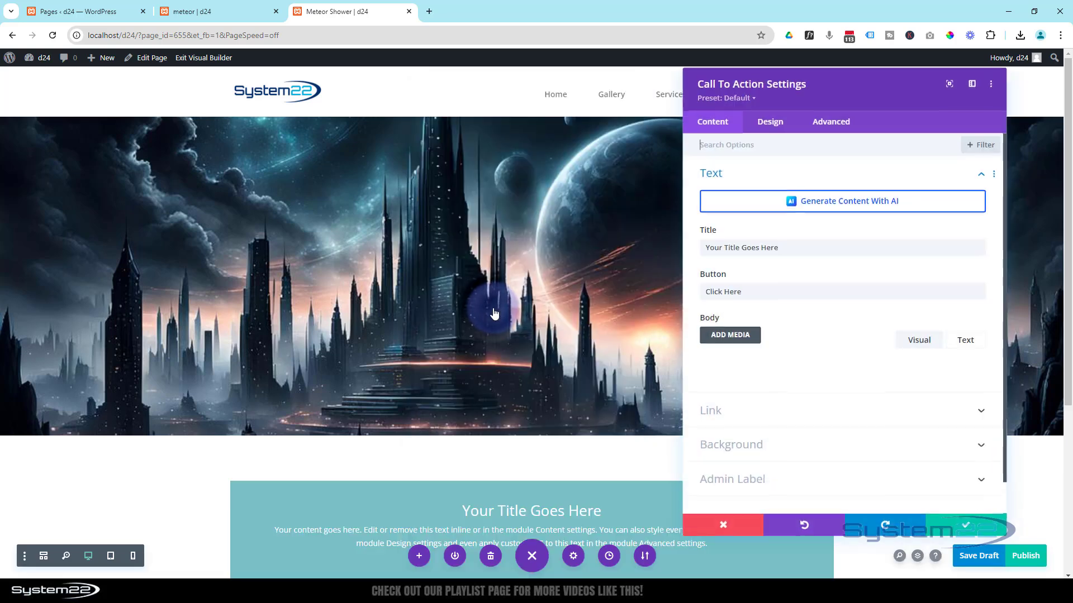
Set the call to action's button link URL to # and keep its link target as In The Same Window.
{"action": "scroll", "coordinate": [505, 295], "scroll_direction": "down", "scroll_amount": 4}
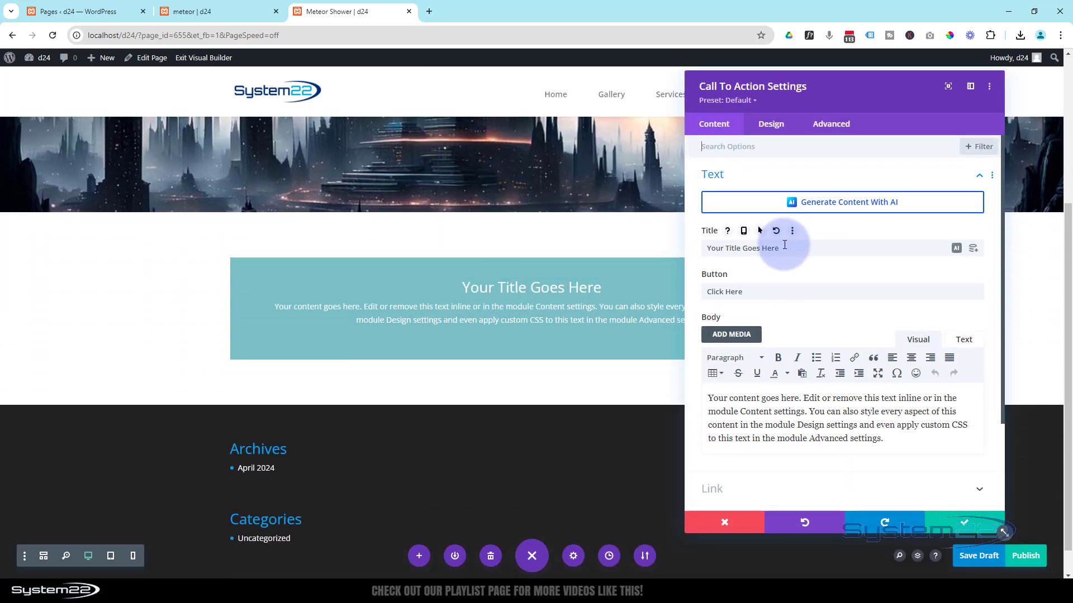
{"action": "left_click_drag", "start_coordinate": [749, 290], "coordinate": [702, 295]}
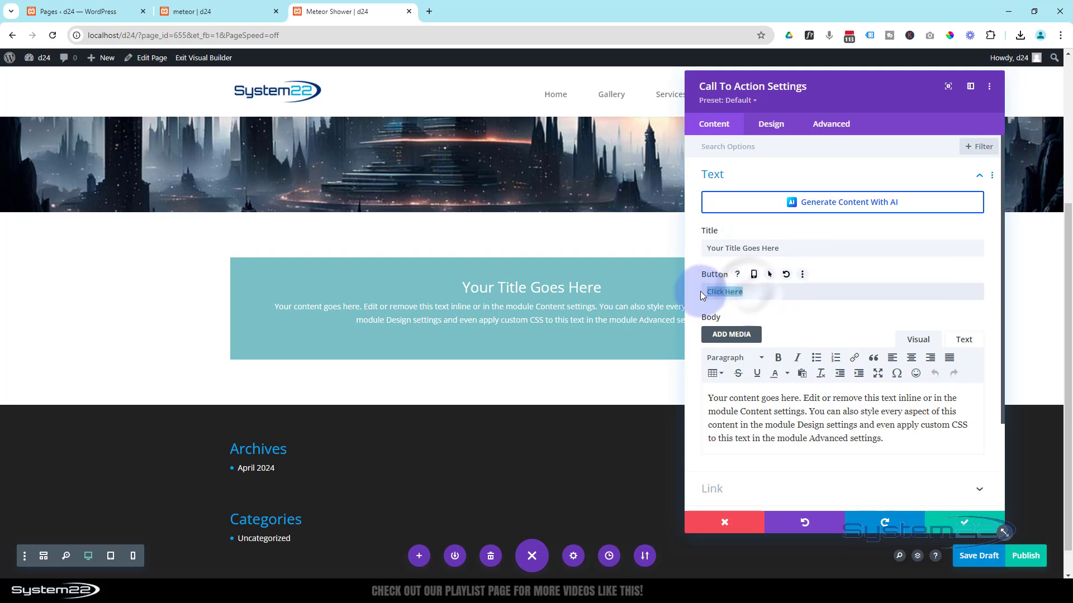
{"action": "left_click_drag", "start_coordinate": [884, 440], "coordinate": [711, 401]}
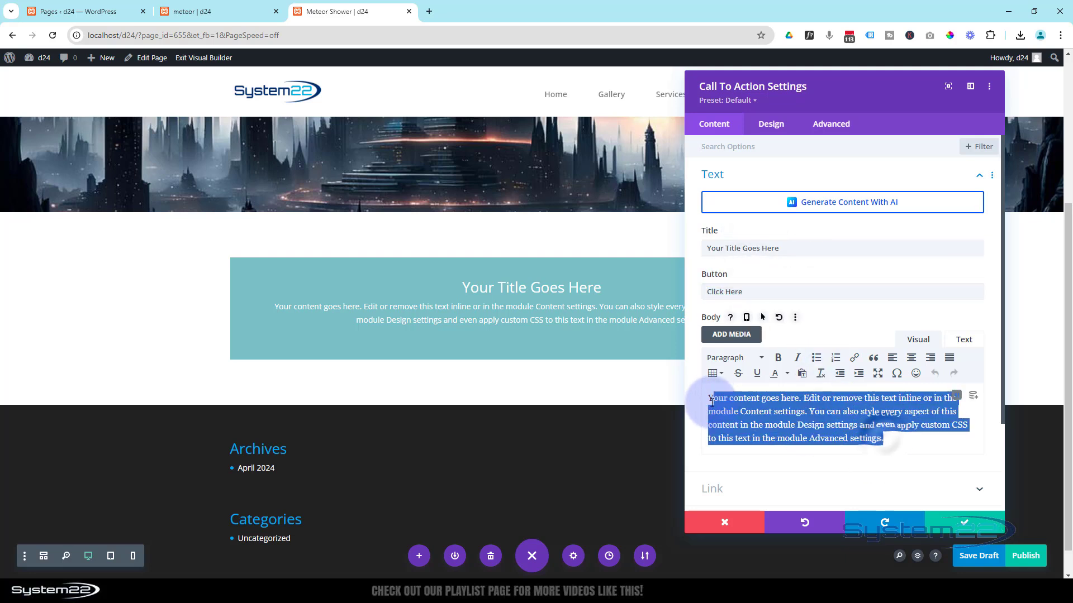
{"action": "scroll", "coordinate": [711, 401], "scroll_direction": "down", "scroll_amount": 2}
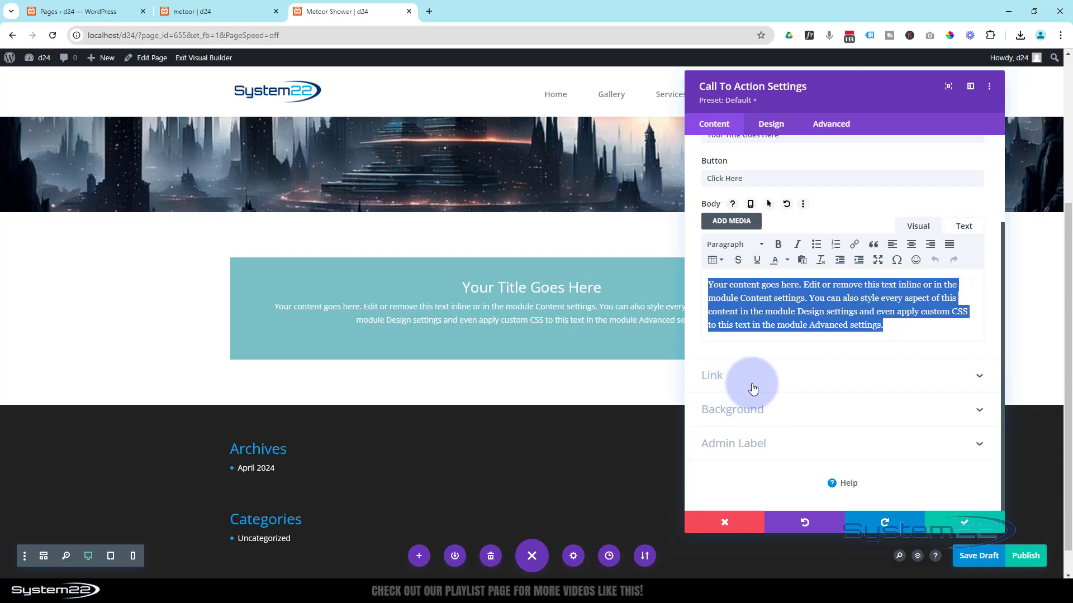
{"action": "left_click", "coordinate": [753, 389]}
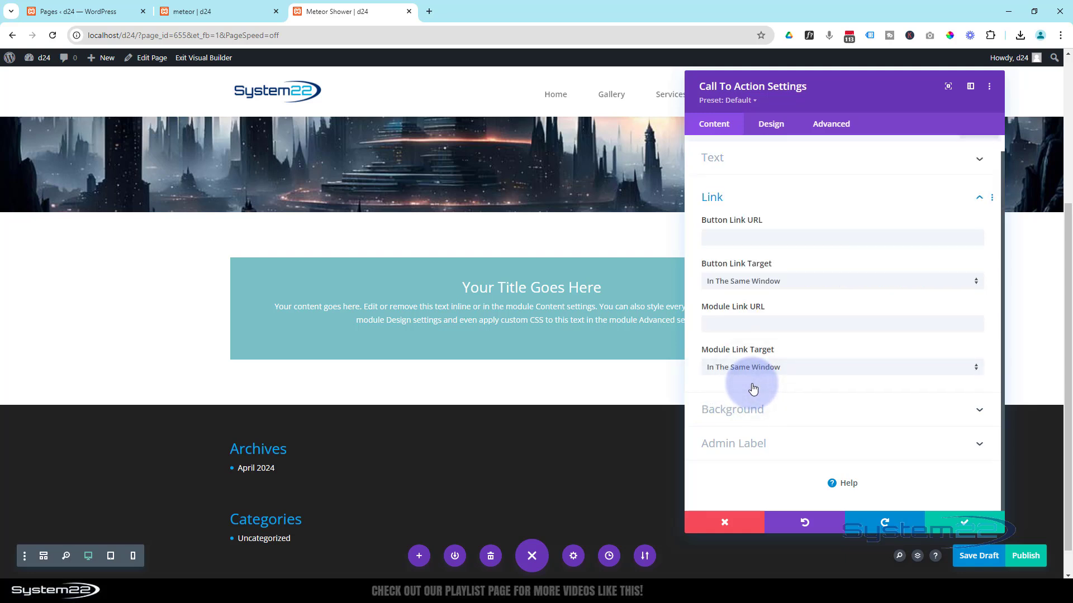
{"action": "left_click", "coordinate": [721, 236]}
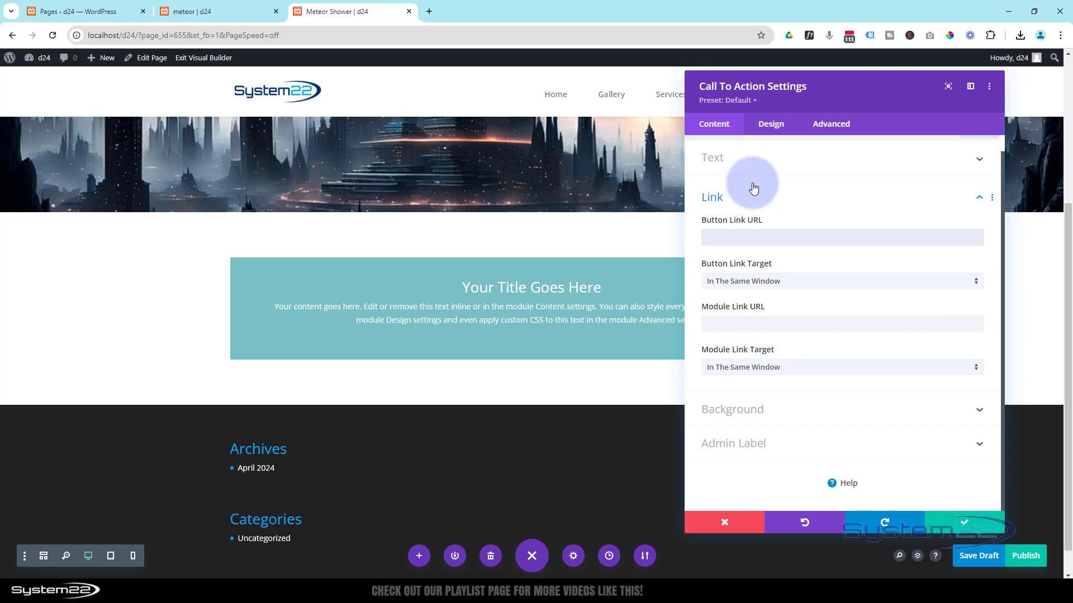
{"action": "type", "text": "#"}
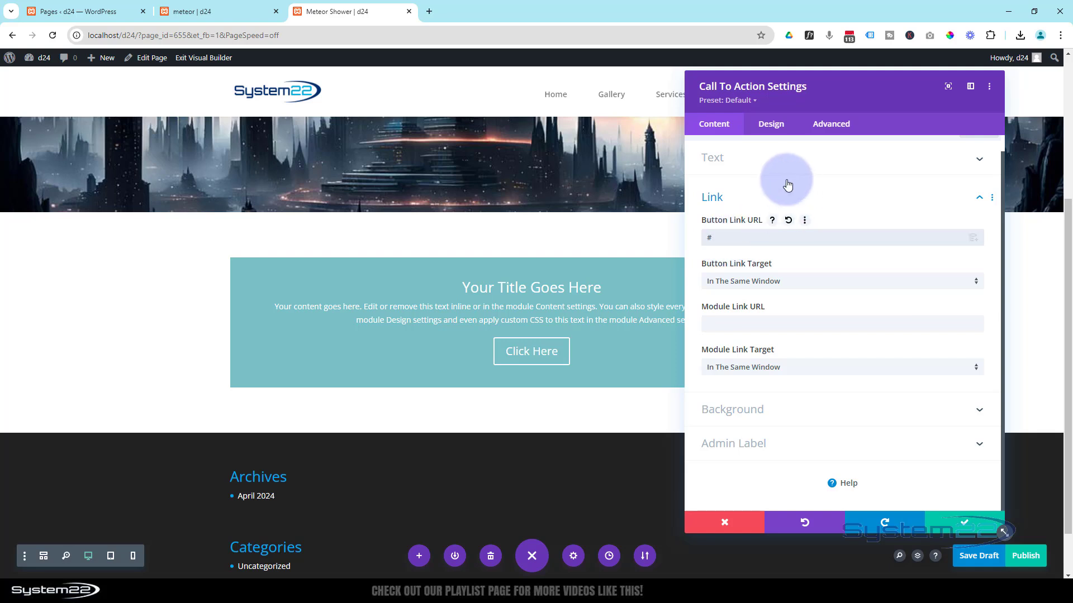
{"action": "left_click", "coordinate": [776, 281]}
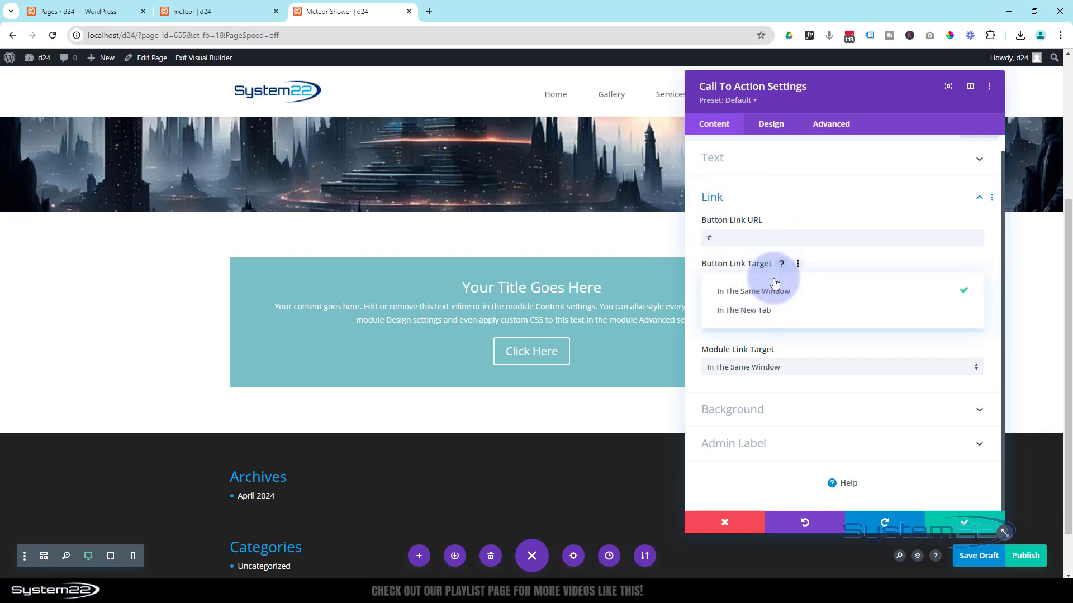
{"action": "left_click", "coordinate": [738, 312]}
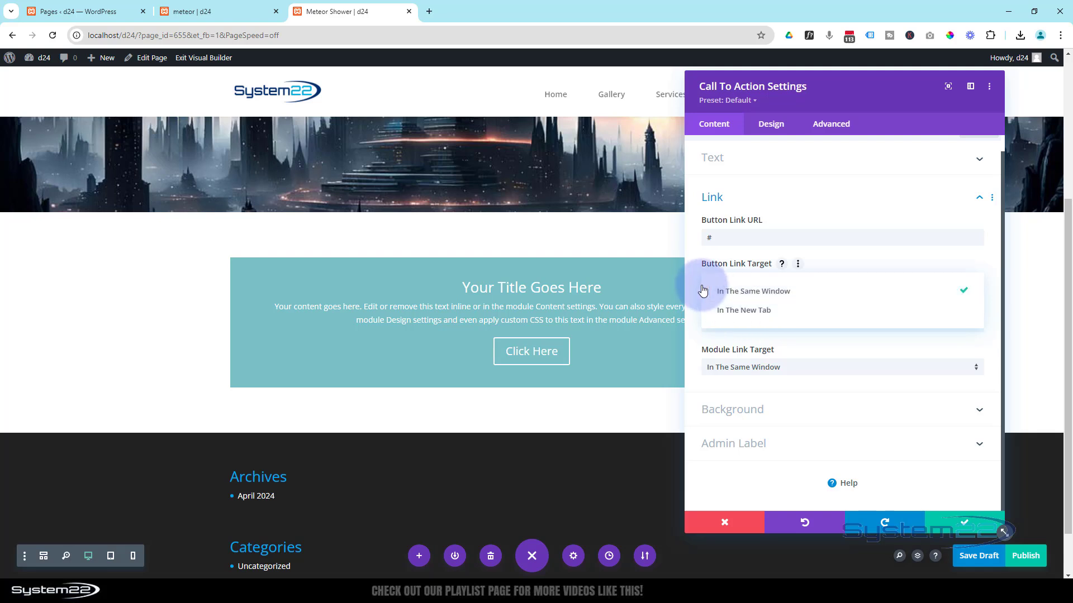
{"action": "left_click", "coordinate": [697, 286]}
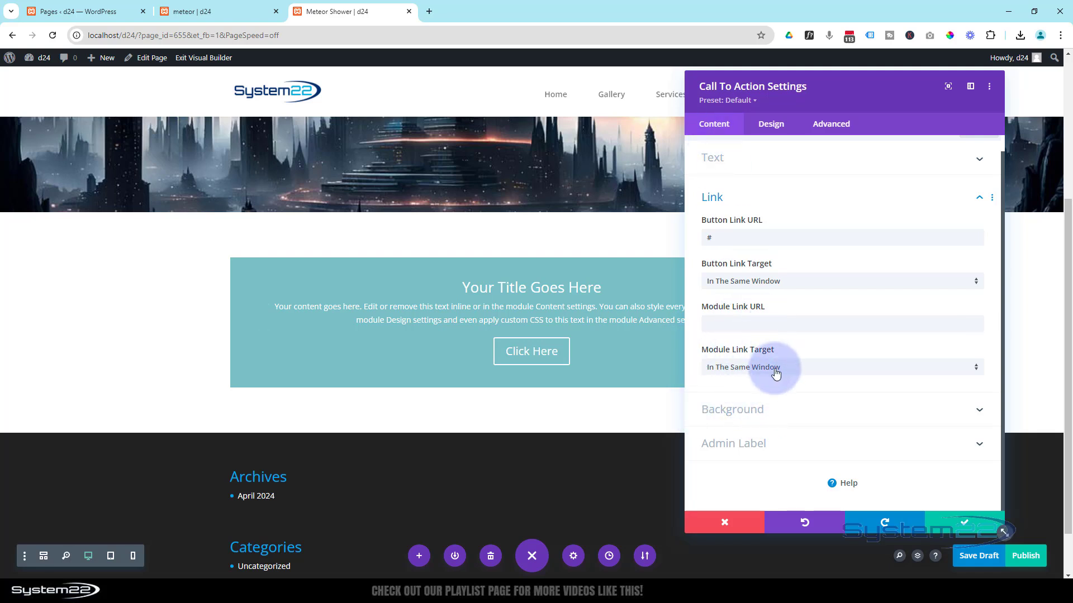
Give the call to action a semi-transparent black background, rgba(0,0,0,0.45), and save the module settings.
{"action": "left_click", "coordinate": [778, 419]}
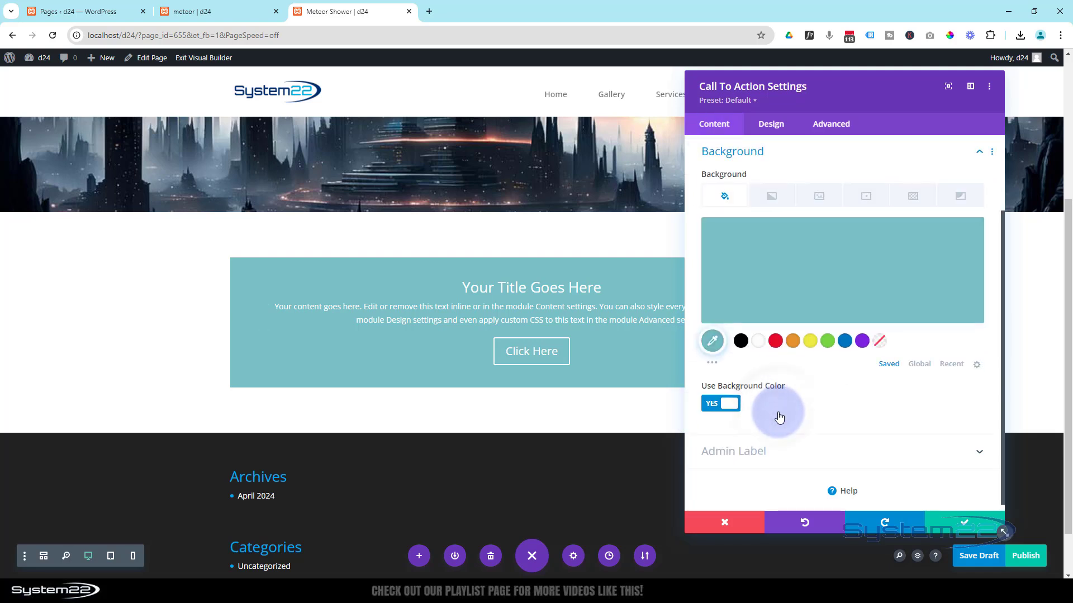
{"action": "left_click", "coordinate": [740, 342]}
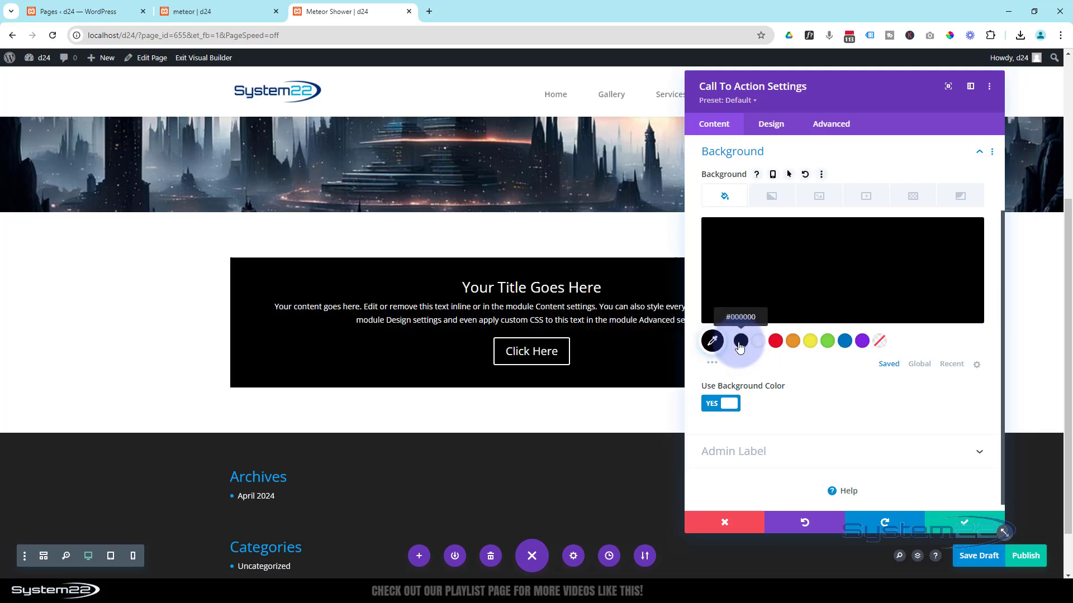
{"action": "left_click", "coordinate": [819, 274]}
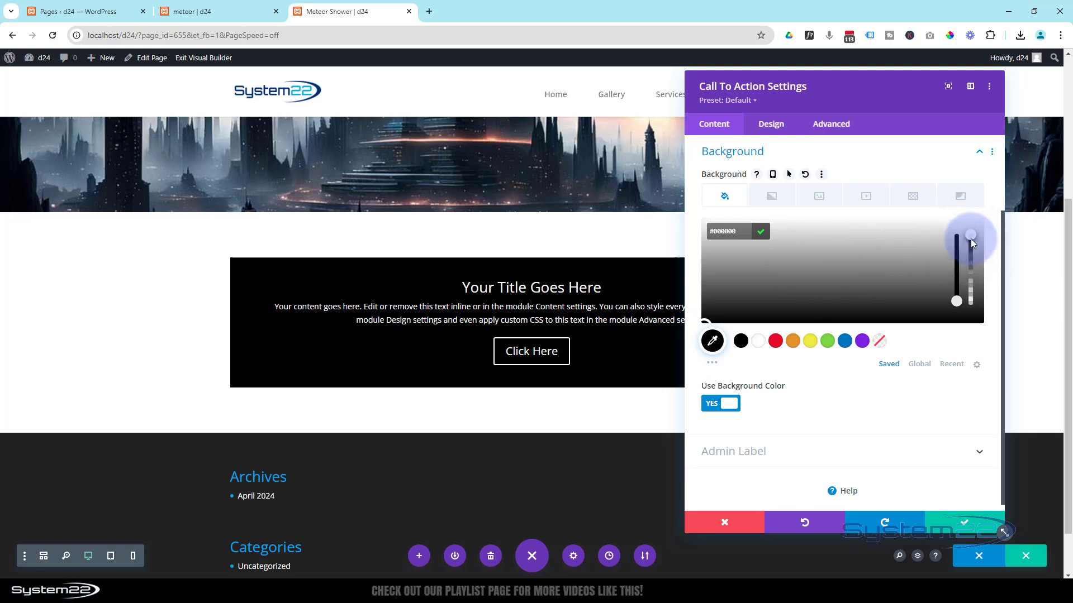
{"action": "left_click_drag", "start_coordinate": [974, 266], "coordinate": [974, 283]}
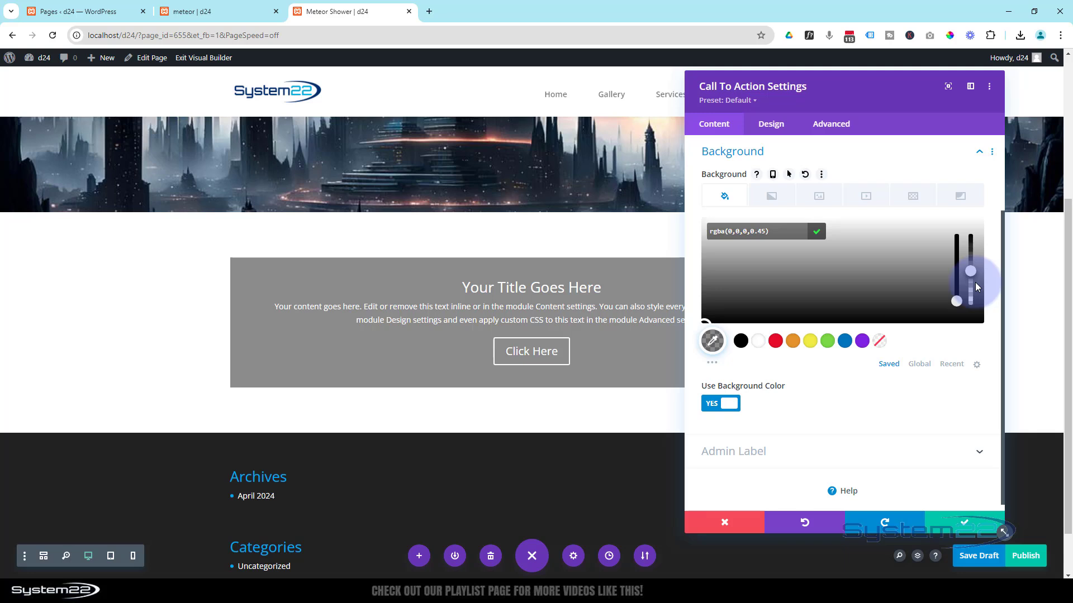
{"action": "left_click_drag", "start_coordinate": [975, 283], "coordinate": [976, 284]}
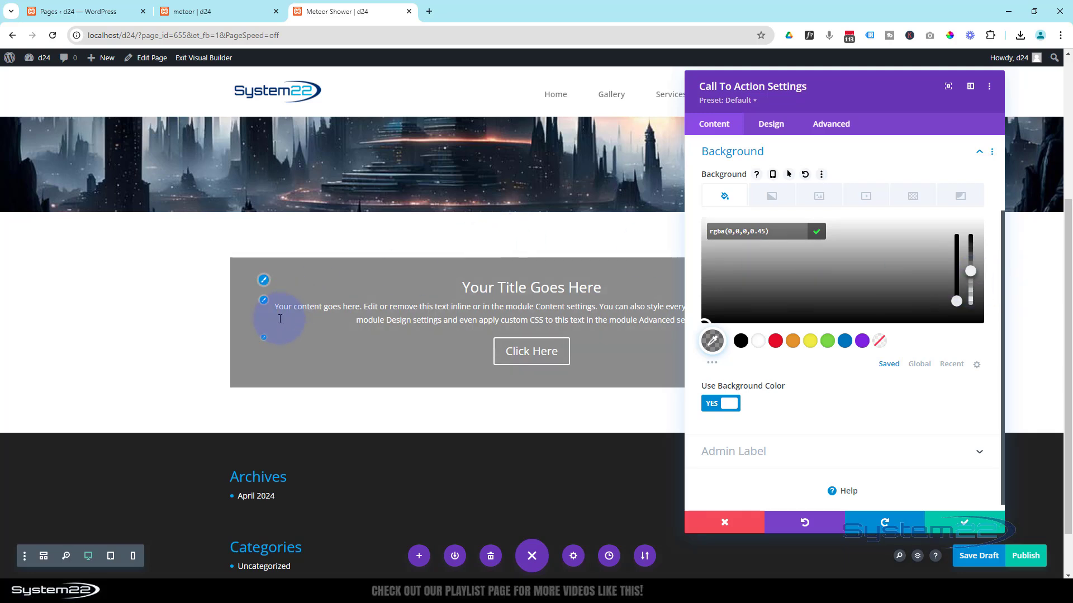
{"action": "scroll", "coordinate": [201, 405], "scroll_direction": "up", "scroll_amount": 3}
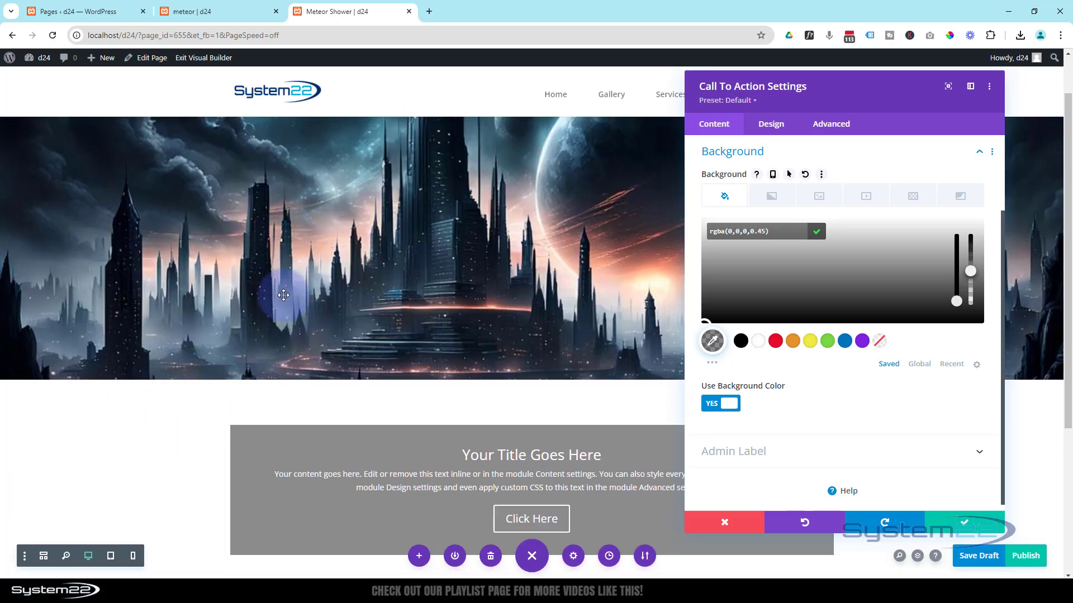
{"action": "scroll", "coordinate": [183, 485], "scroll_direction": "down", "scroll_amount": 2}
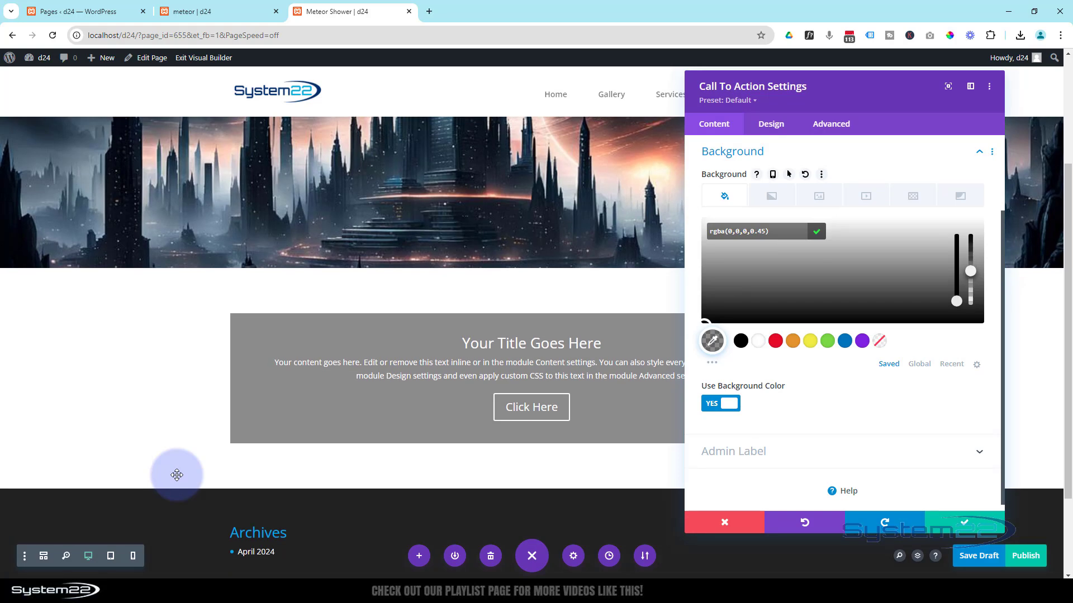
{"action": "left_click", "coordinate": [958, 523]}
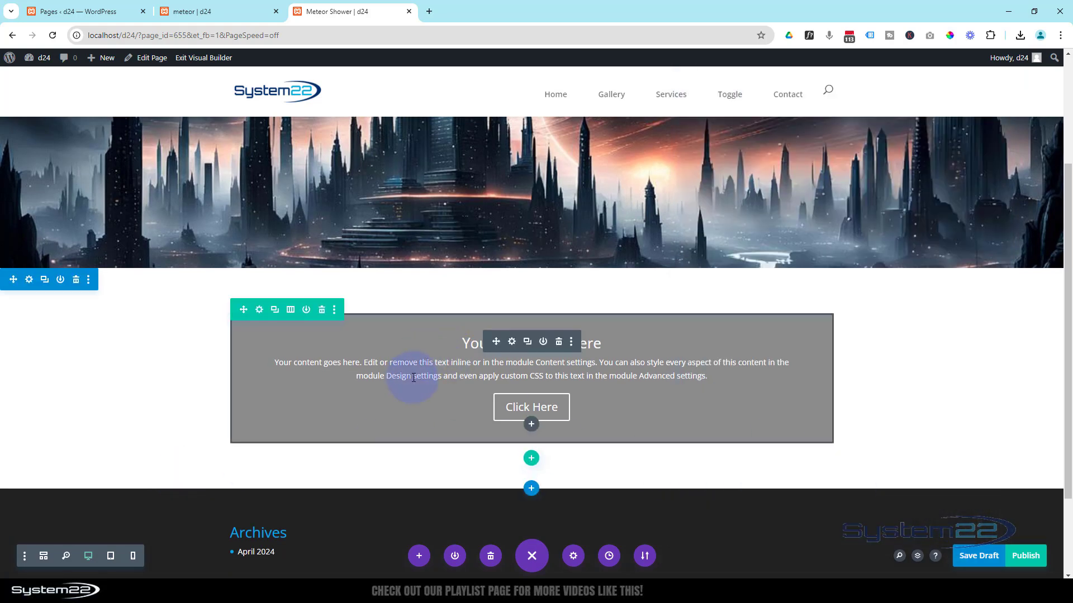
Pull the call to action's section up over the city image by giving the section a top margin of -60vh.
{"action": "scroll", "coordinate": [411, 363], "scroll_direction": "up", "scroll_amount": 3}
{"action": "scroll", "coordinate": [432, 230], "scroll_direction": "up", "scroll_amount": 3}
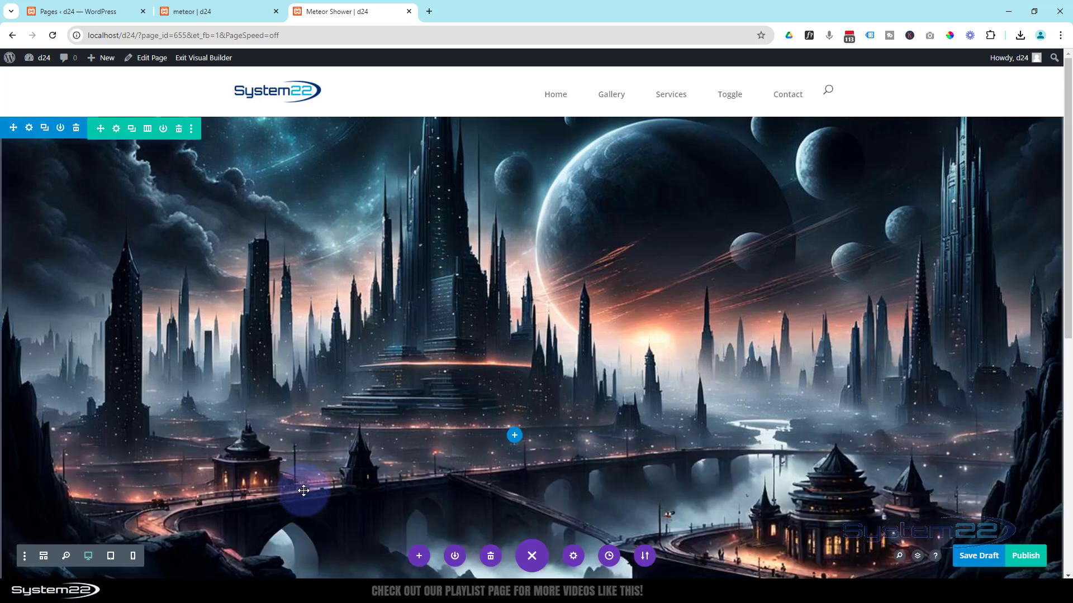
{"action": "scroll", "coordinate": [233, 539], "scroll_direction": "down", "scroll_amount": 8}
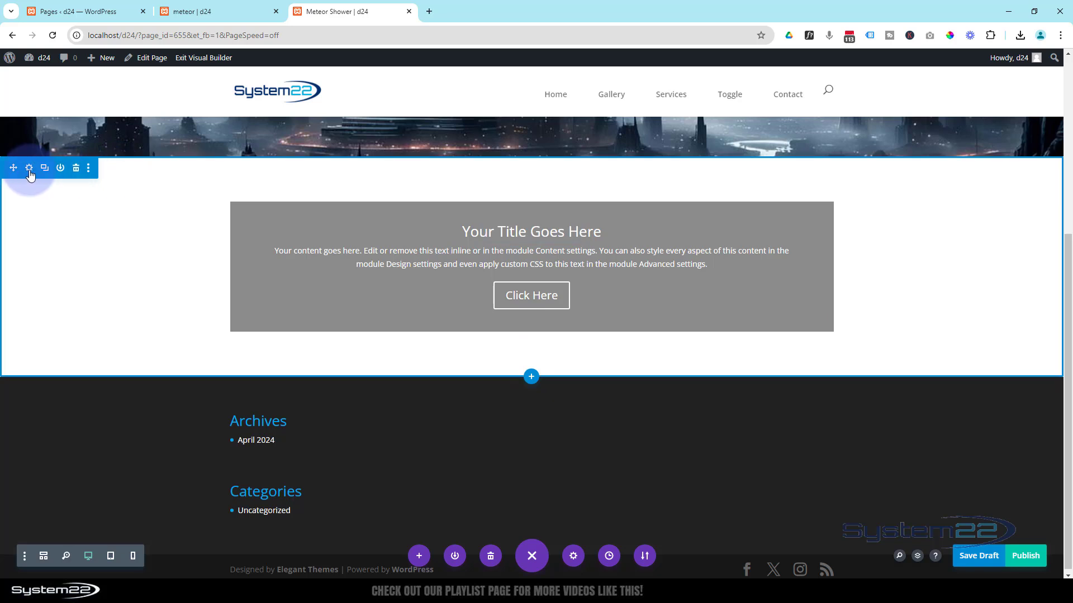
{"action": "left_click", "coordinate": [29, 169]}
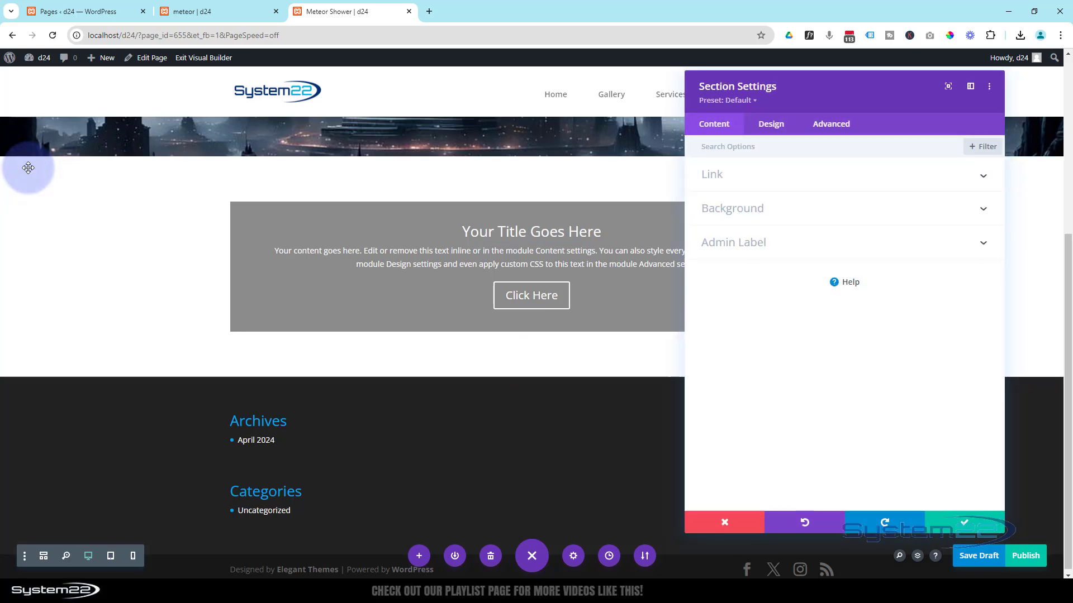
{"action": "scroll", "coordinate": [108, 313], "scroll_direction": "up", "scroll_amount": 3}
{"action": "scroll", "coordinate": [110, 310], "scroll_direction": "up", "scroll_amount": 2}
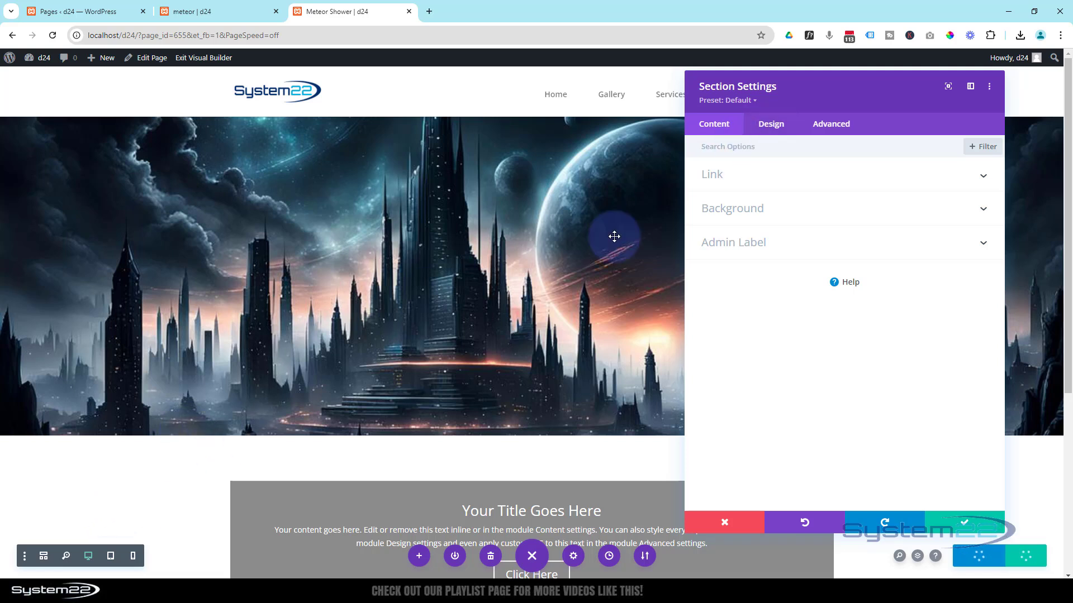
{"action": "left_click", "coordinate": [777, 127]}
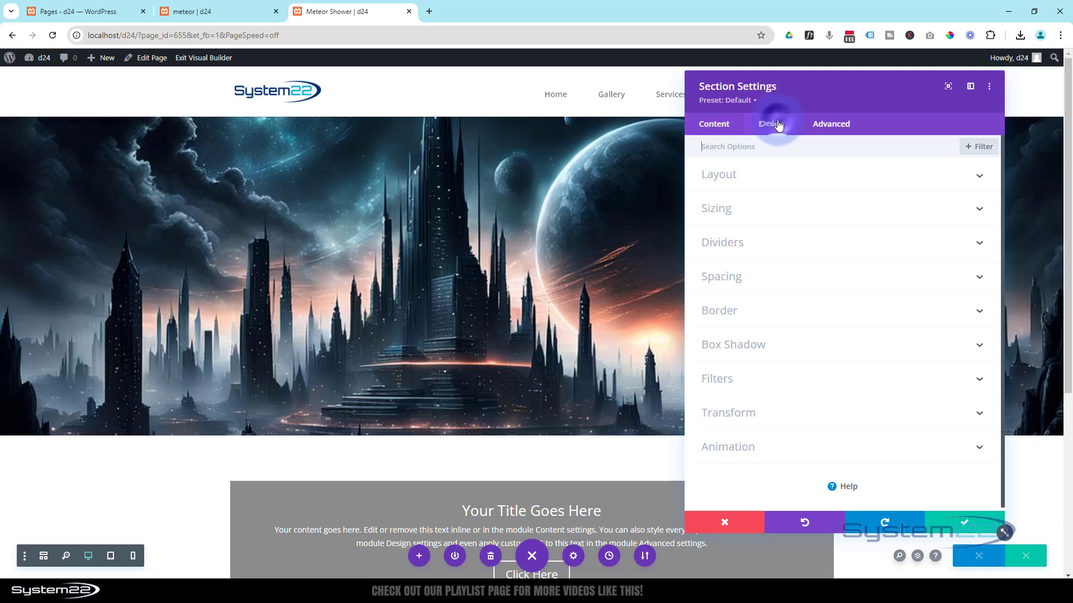
{"action": "left_click", "coordinate": [813, 285]}
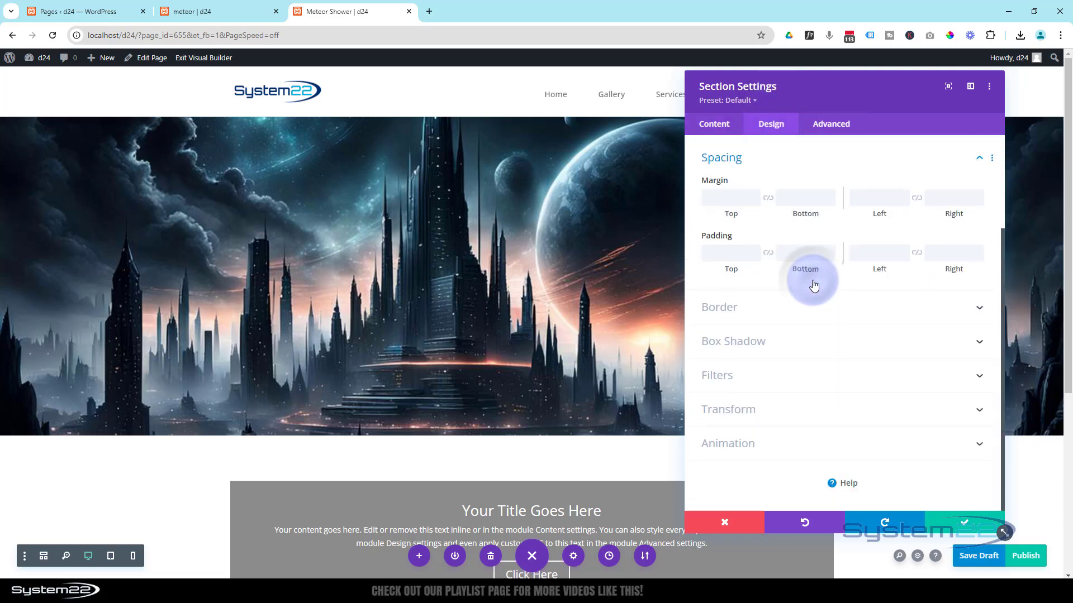
{"action": "left_click", "coordinate": [720, 199]}
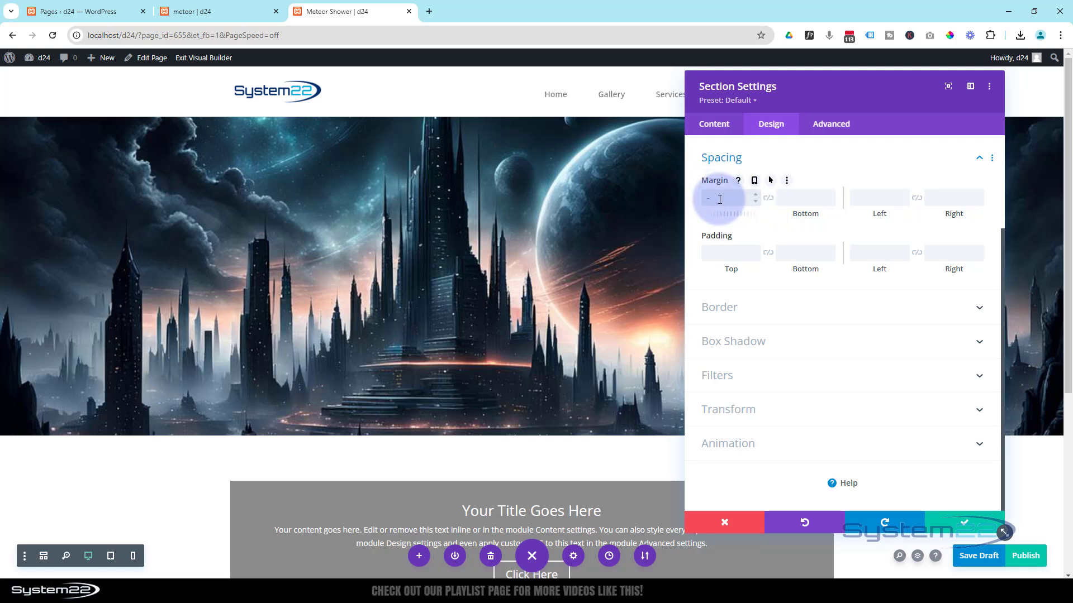
{"action": "type", "text": "-60pxvh"}
{"action": "key", "text": "Delete"}
{"action": "key", "text": "Delete"}
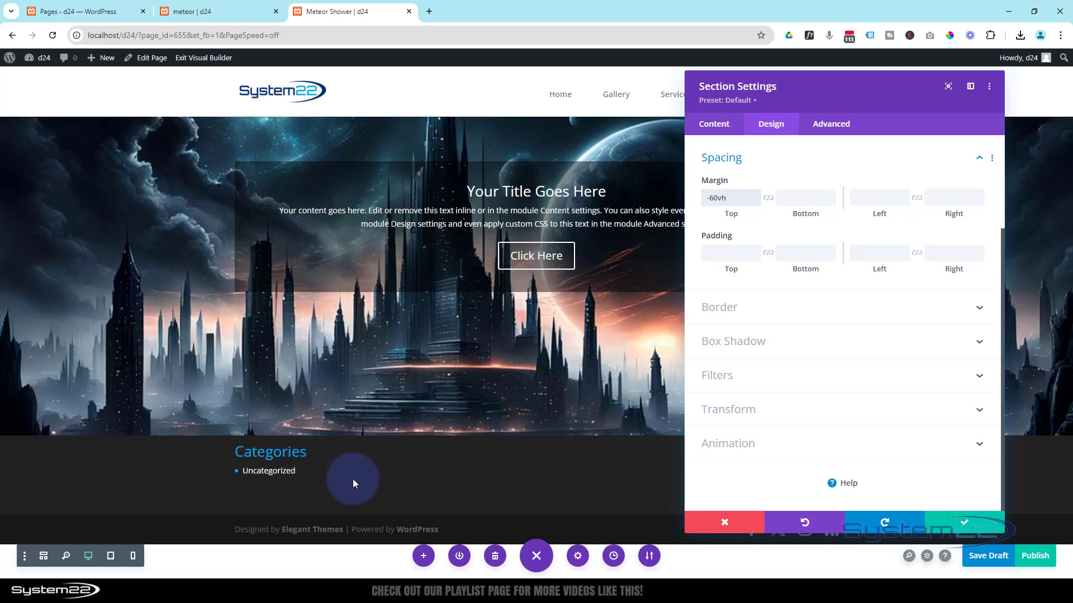
Set the height of the call to action's section to 60vh in its sizing options.
{"action": "left_click", "coordinate": [725, 166]}
{"action": "left_click", "coordinate": [742, 210]}
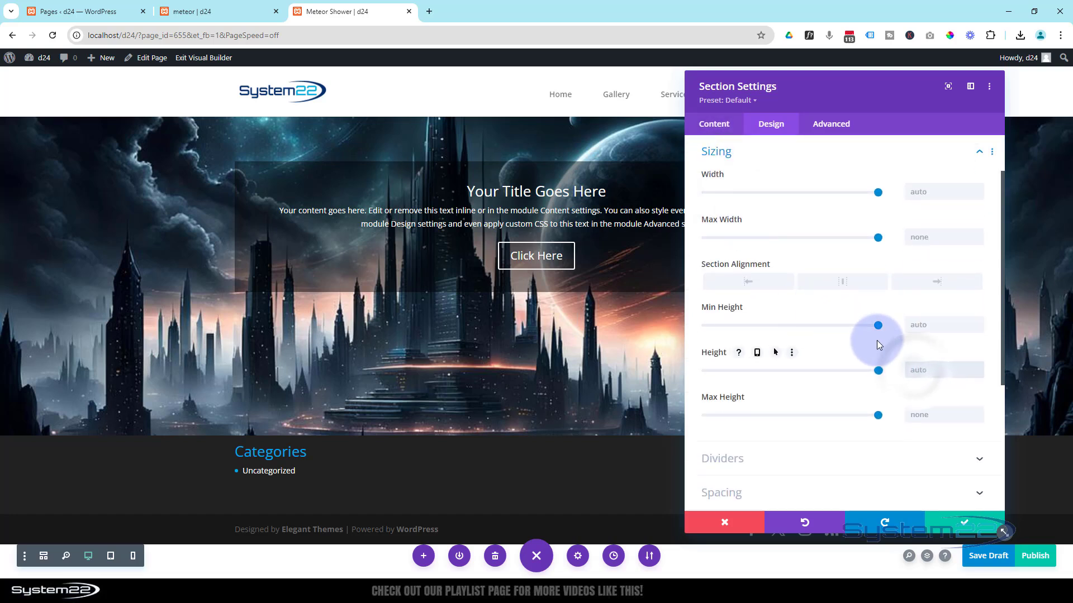
{"action": "type", "text": "60vh"}
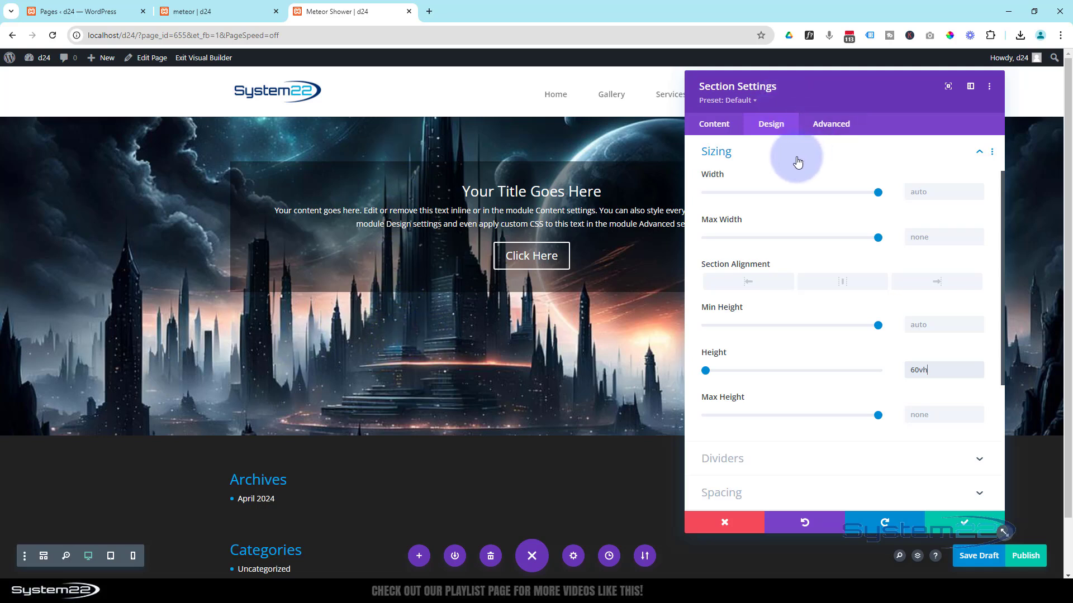
Move the call to action lower within its section by setting the section's top padding to 15vh.
{"action": "left_click", "coordinate": [729, 492]}
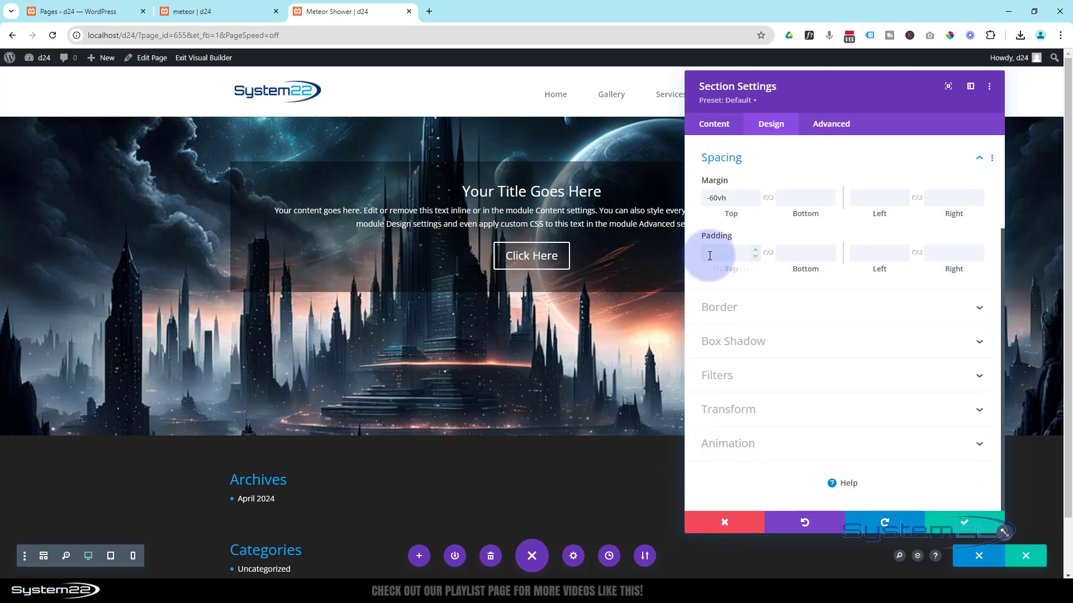
{"action": "left_click", "coordinate": [709, 256]}
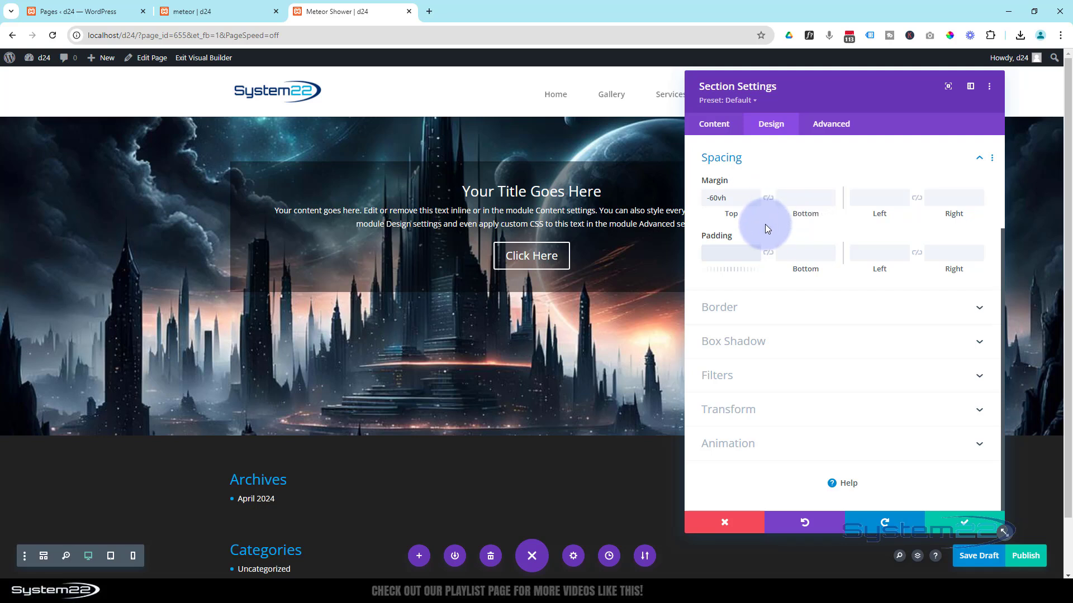
{"action": "type", "text": "15vh"}
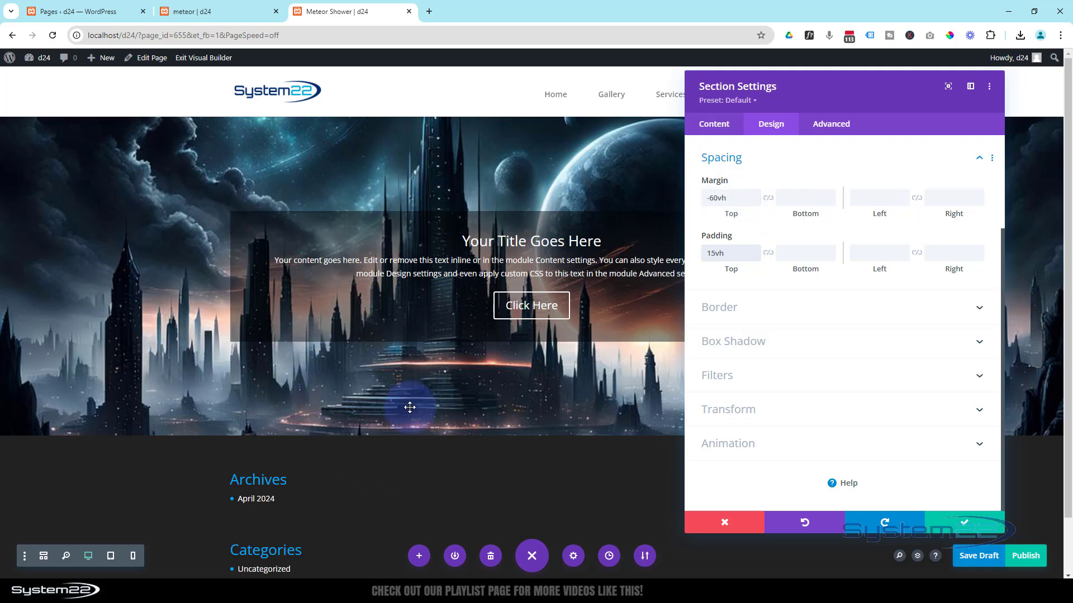
Save the call to action's section settings, and save the page while previewing it in the 768px tablet view.
{"action": "left_click", "coordinate": [956, 523]}
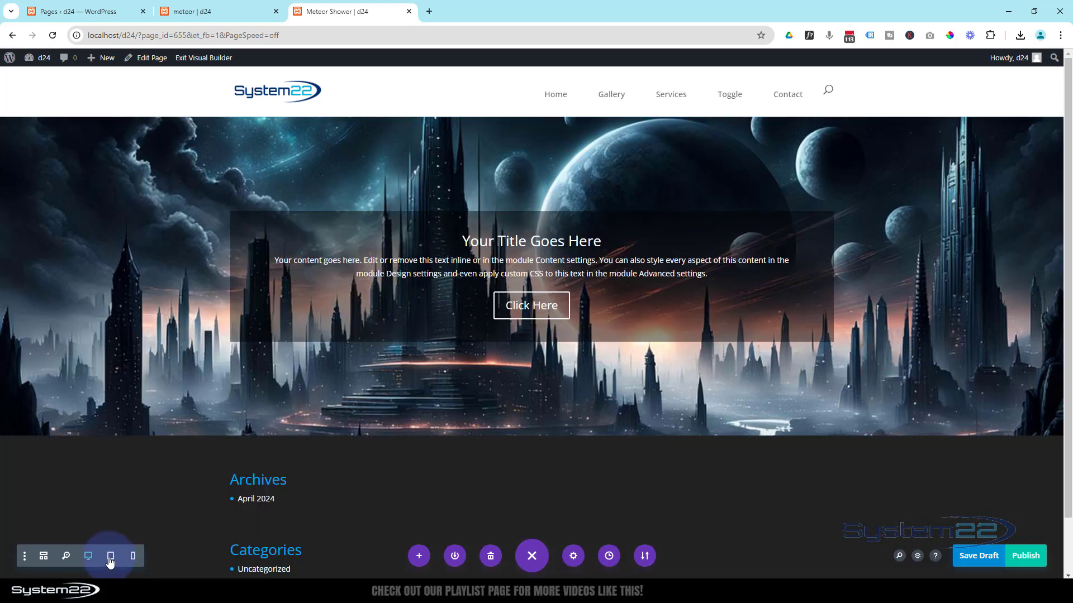
{"action": "left_click", "coordinate": [531, 556]}
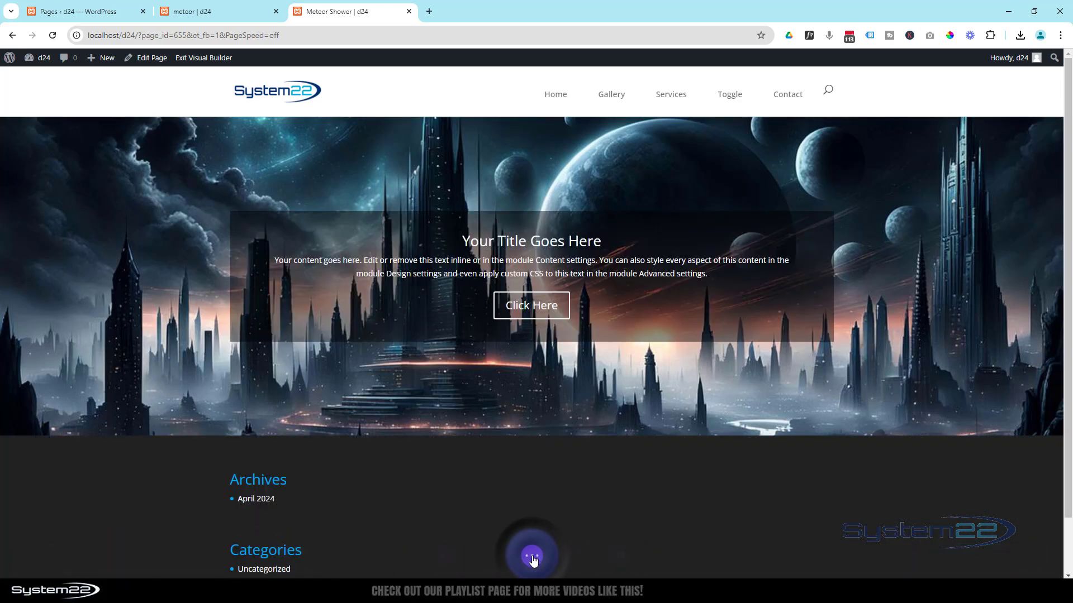
{"action": "left_click", "coordinate": [532, 557]}
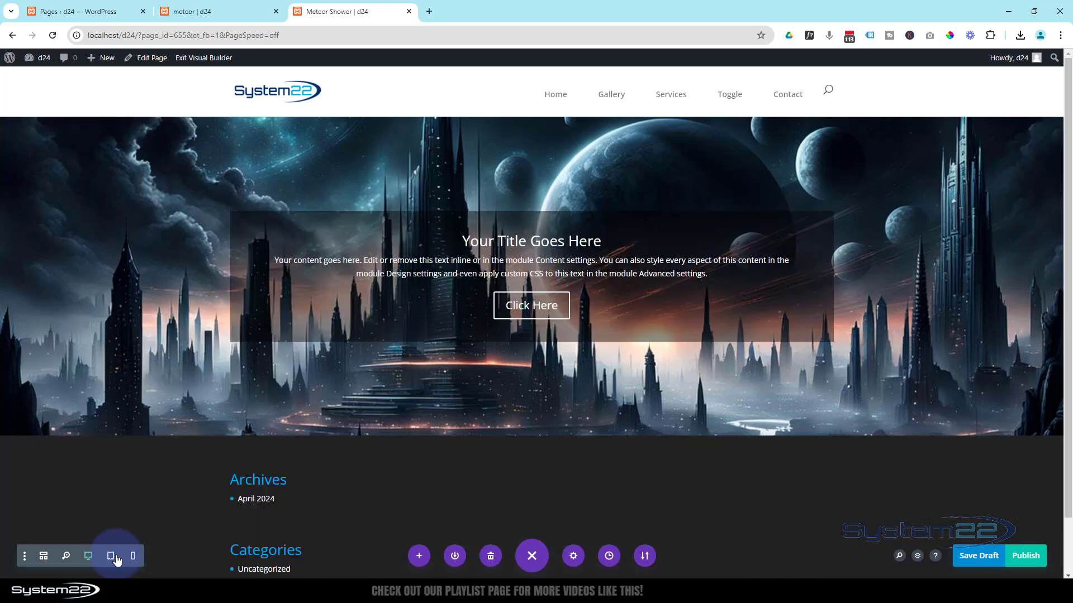
{"action": "left_click", "coordinate": [111, 555]}
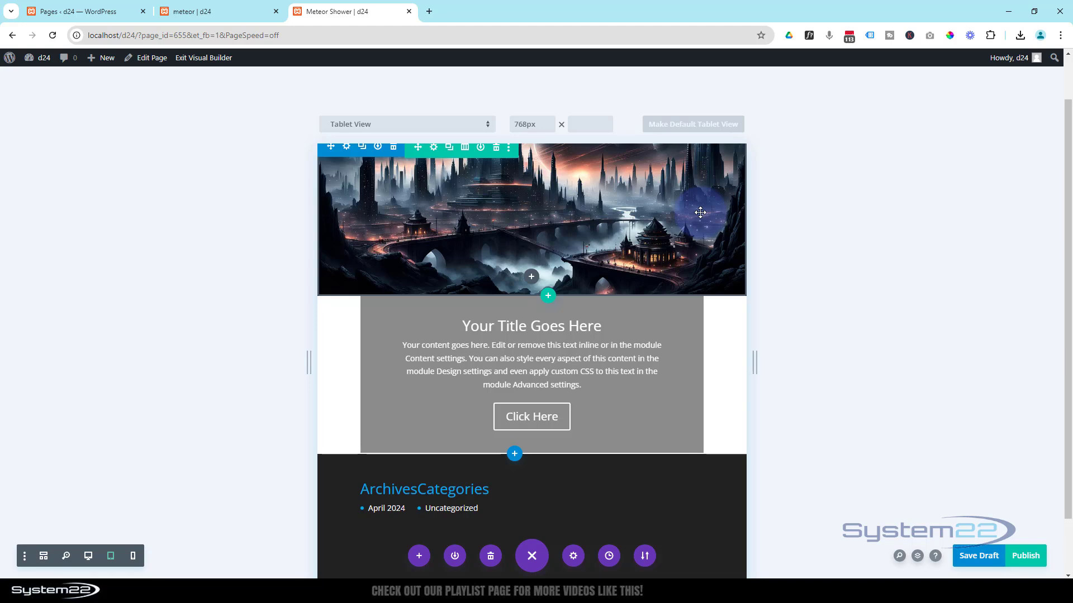
{"action": "key", "text": "ctrl+s"}
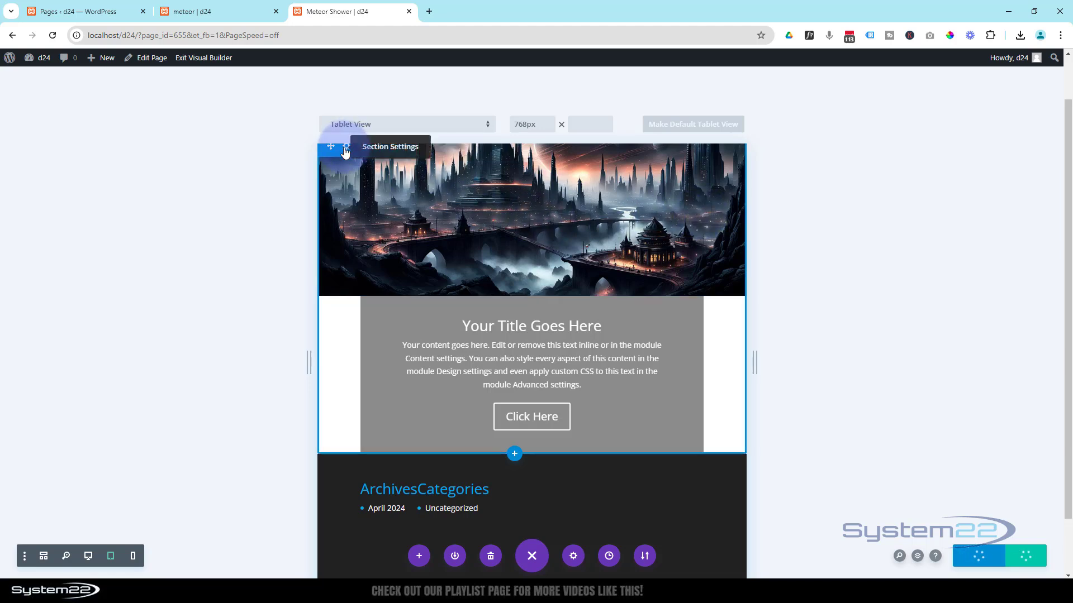
{"action": "left_click_drag", "start_coordinate": [344, 151], "coordinate": [239, 518]}
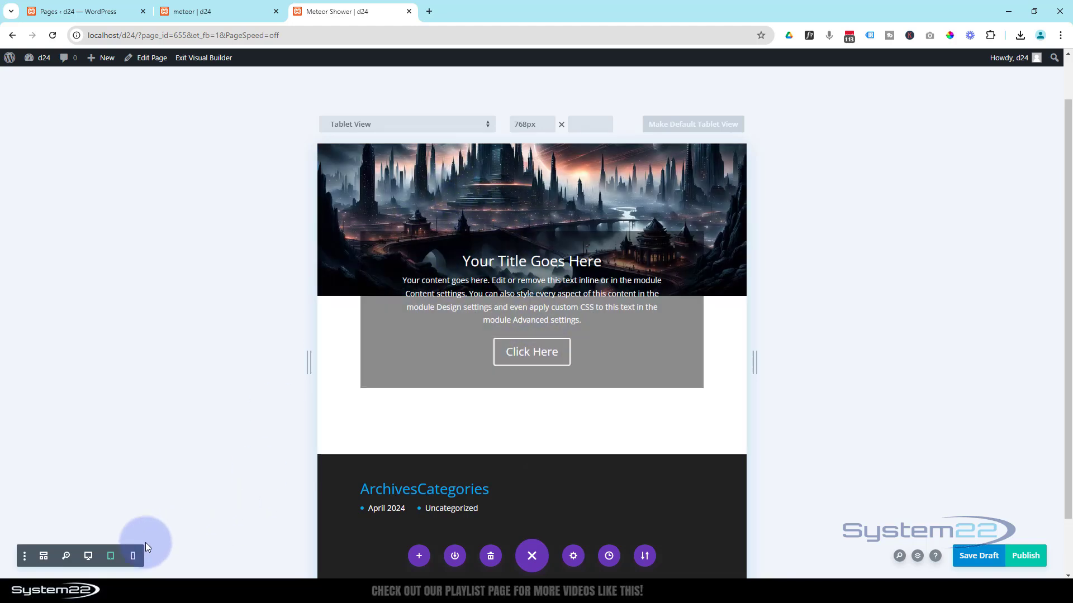
Open the city image's sizing options and give it a tablet-only height, trying 60vh first and settling on 80vh.
{"action": "left_click", "coordinate": [44, 556]}
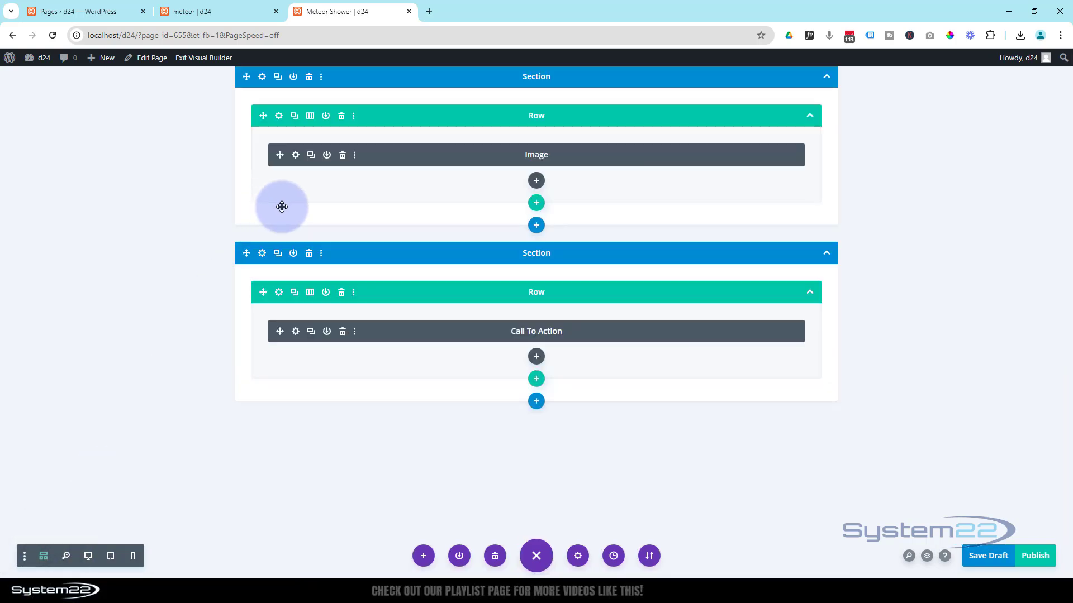
{"action": "left_click", "coordinate": [297, 157]}
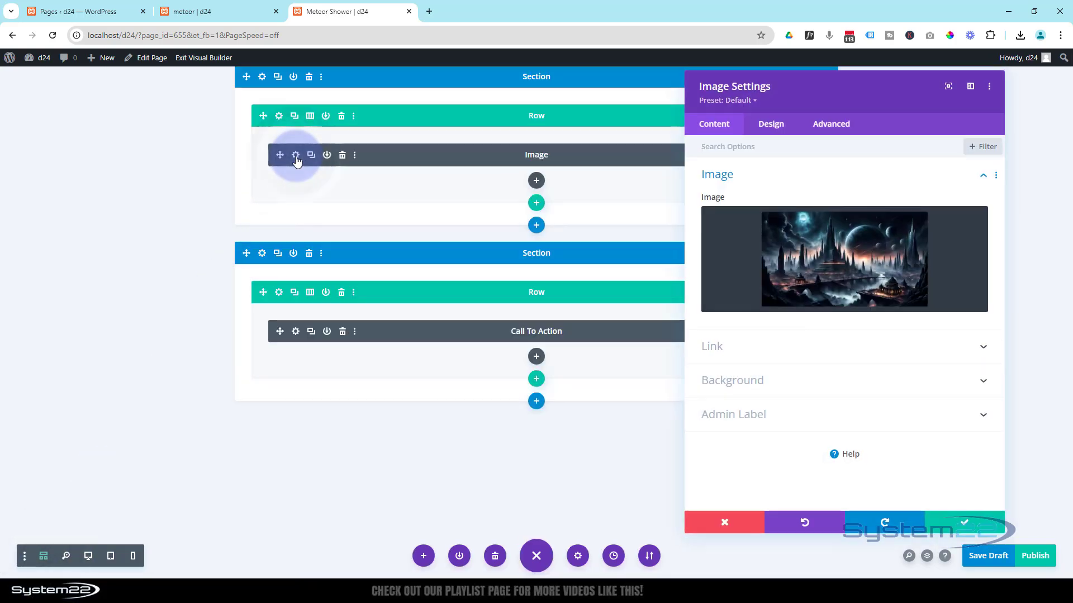
{"action": "left_click", "coordinate": [98, 574]}
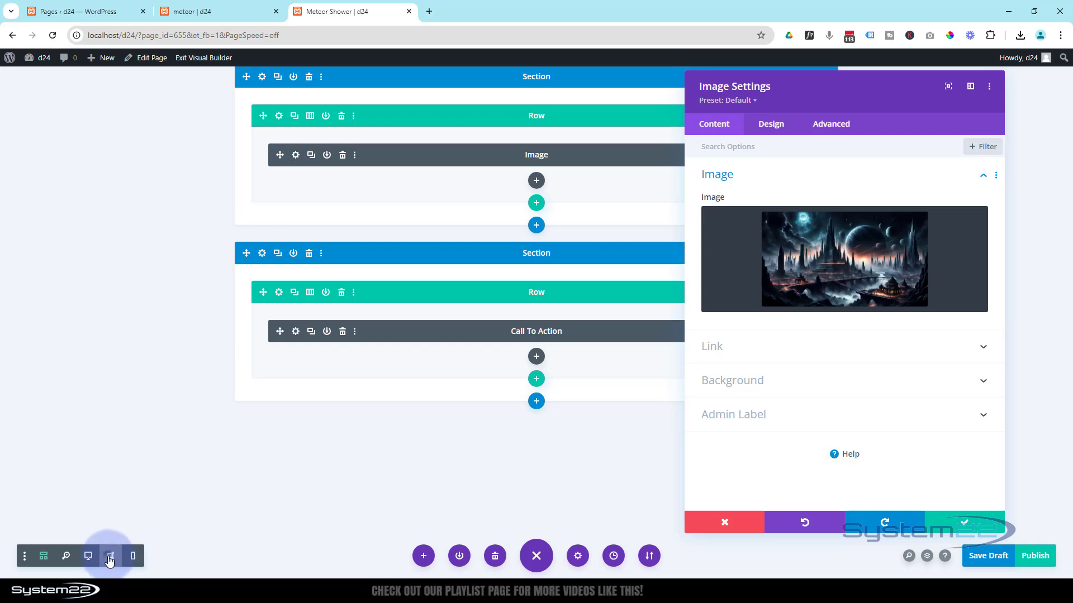
{"action": "left_click", "coordinate": [111, 560]}
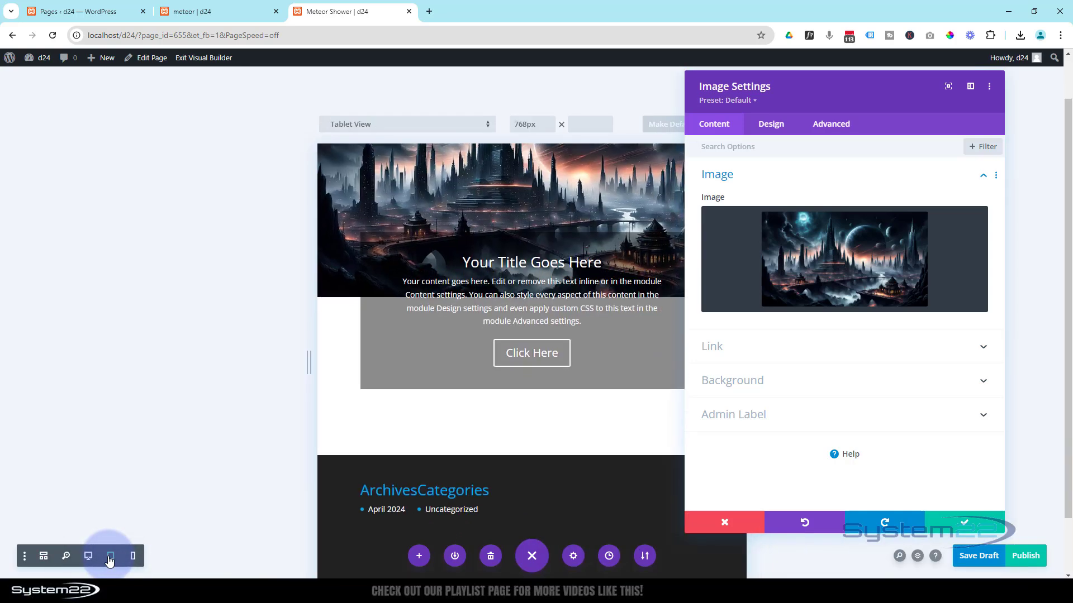
{"action": "left_click", "coordinate": [774, 128]}
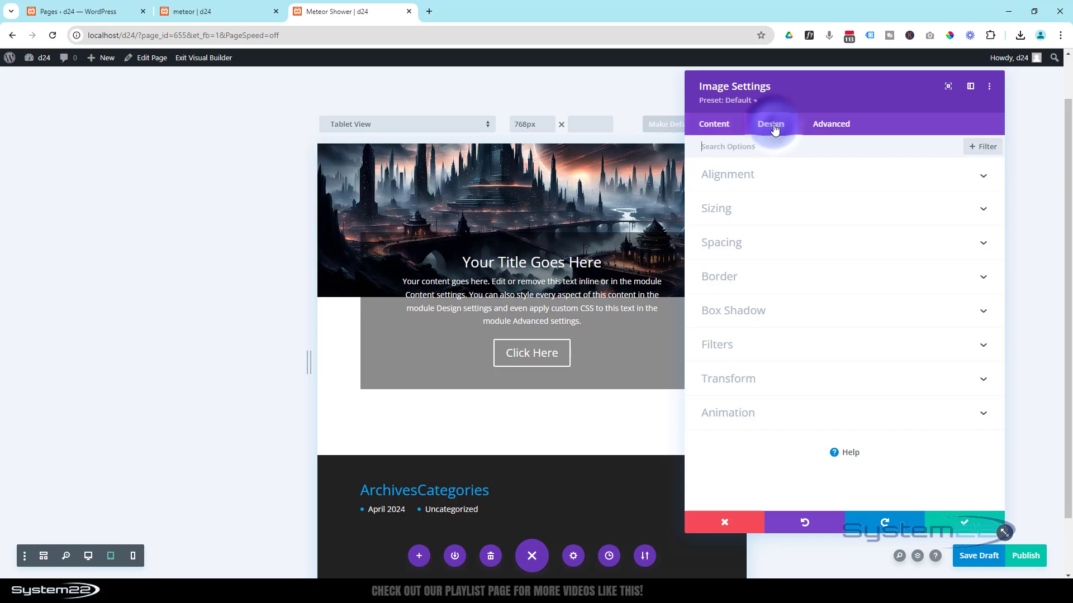
{"action": "left_click", "coordinate": [816, 213]}
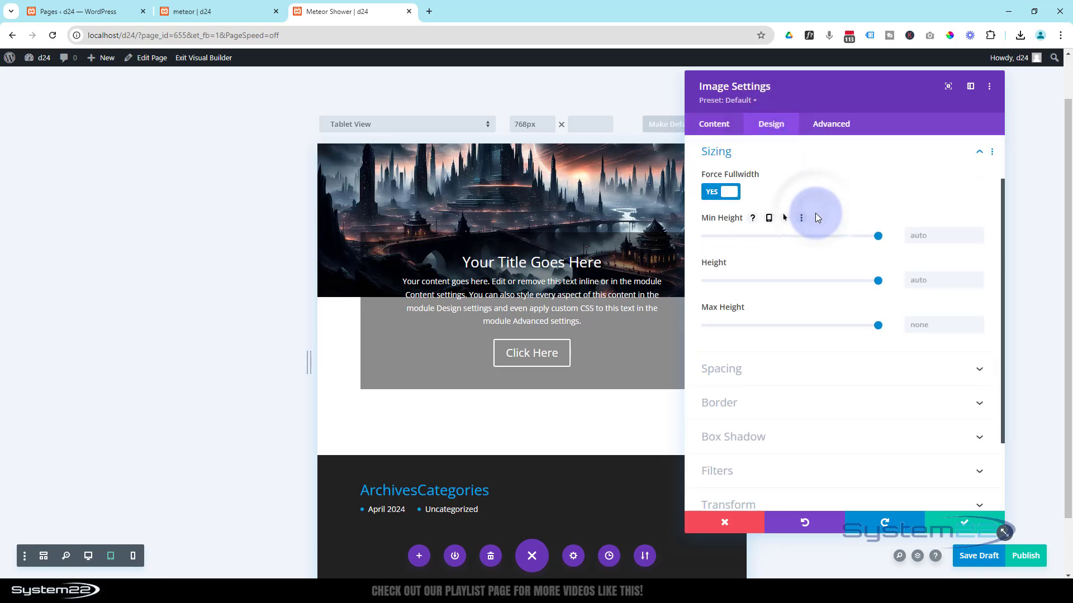
{"action": "mouse_move", "coordinate": [721, 262]}
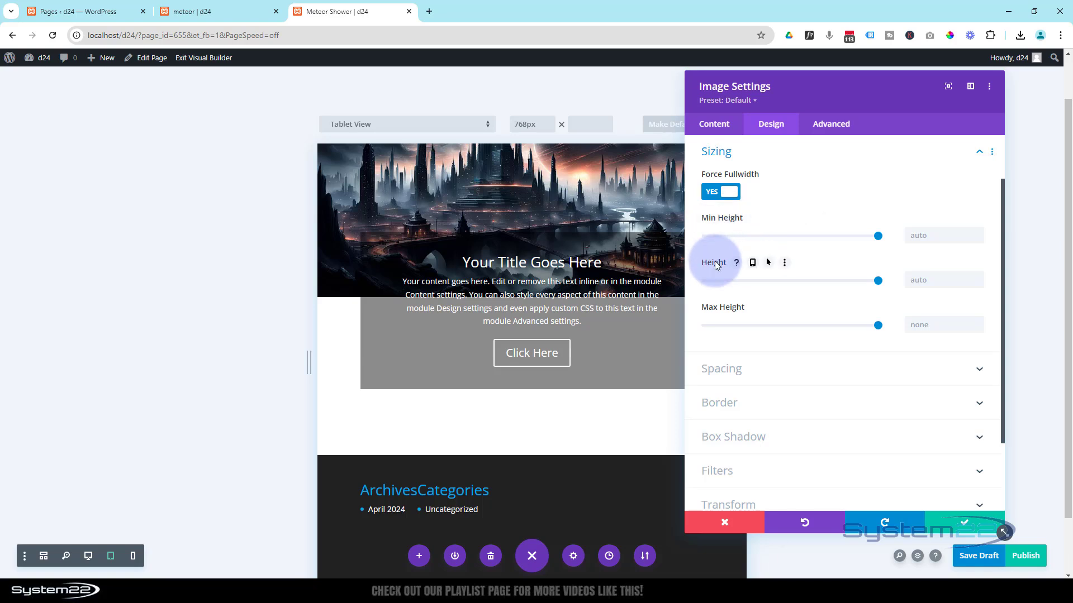
{"action": "left_click", "coordinate": [753, 266]}
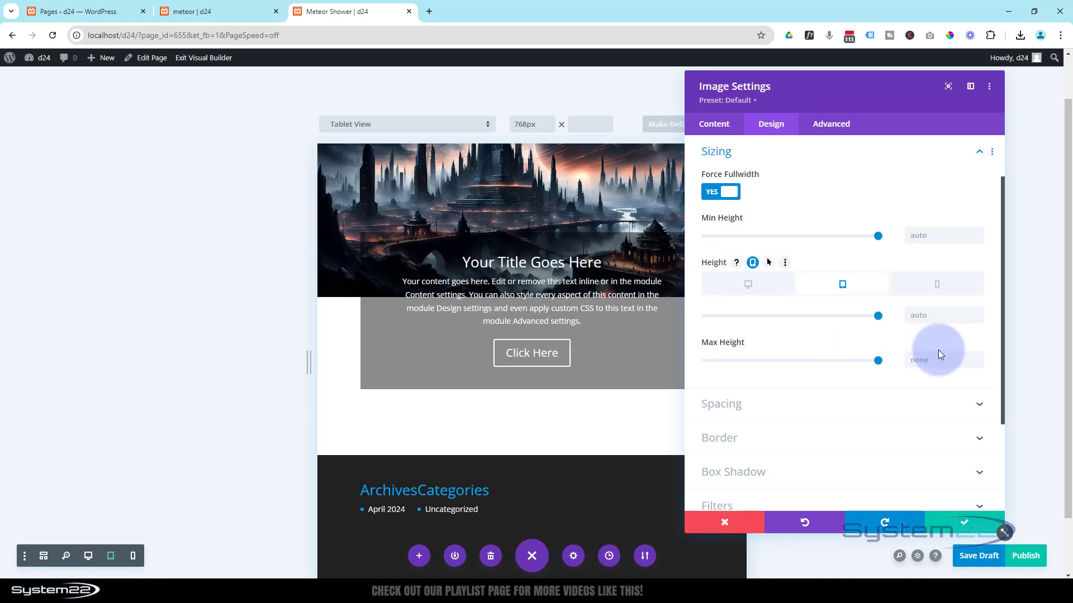
{"action": "left_click", "coordinate": [919, 315]}
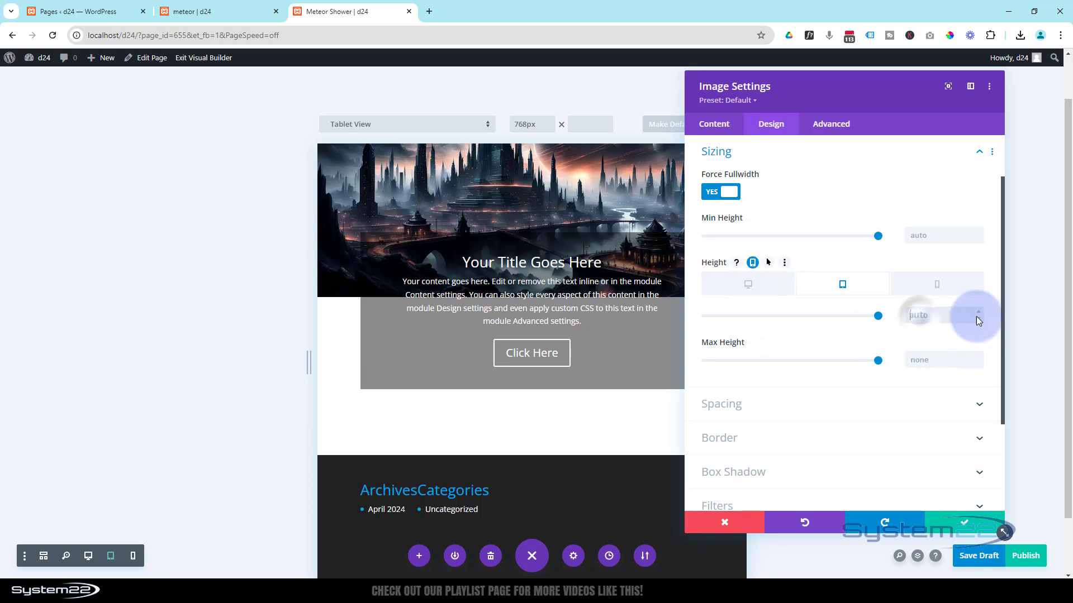
{"action": "type", "text": "60vh"}
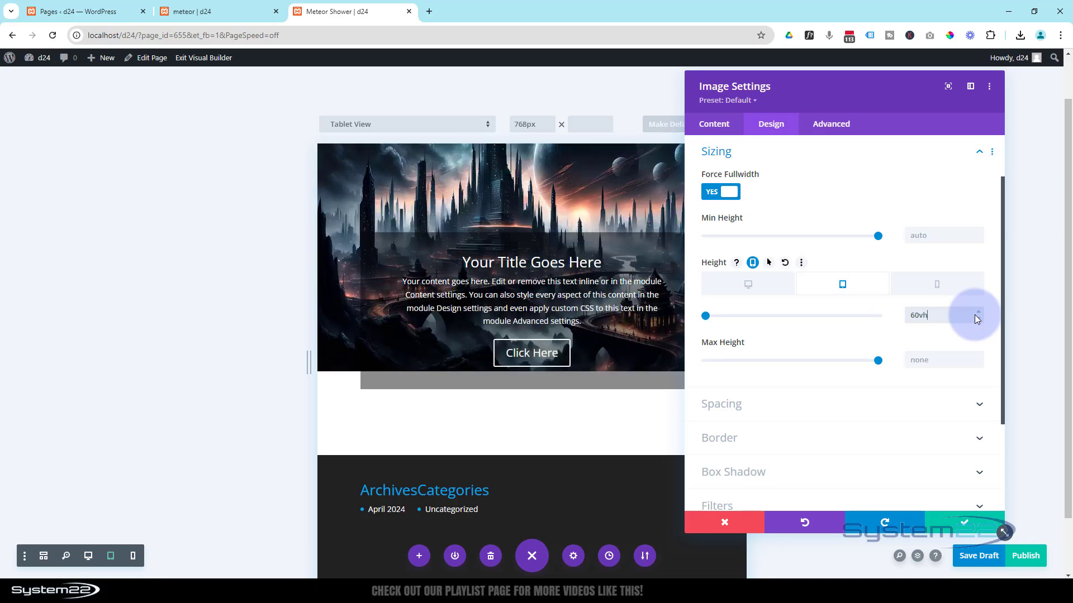
{"action": "left_click_drag", "start_coordinate": [910, 315], "coordinate": [914, 316]}
{"action": "type", "text": "8"}
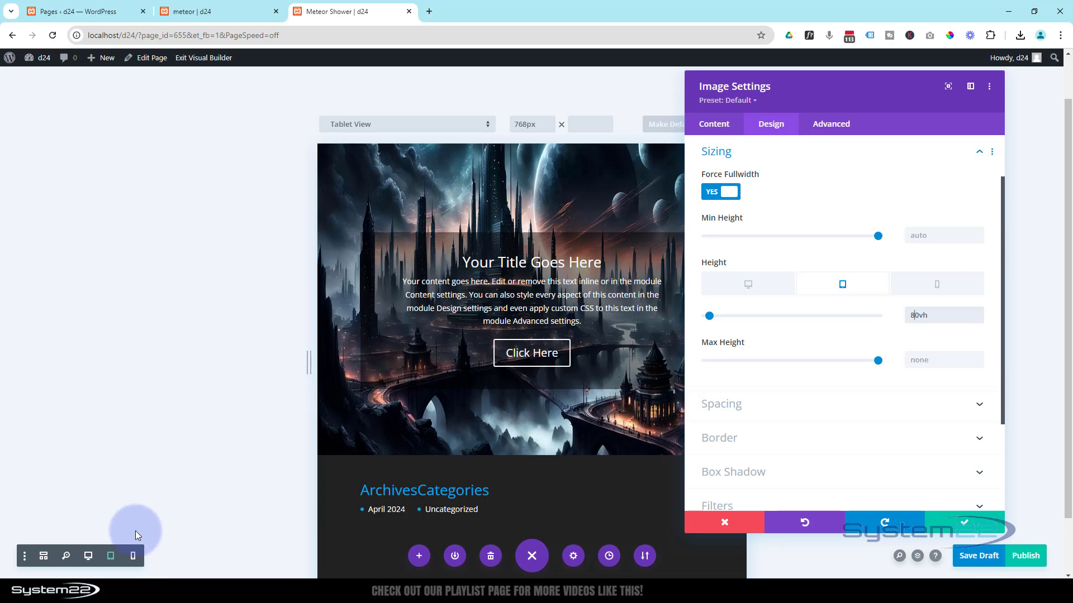
Set the city image's phone-only height to 80vh and save the image settings.
{"action": "left_click", "coordinate": [134, 557]}
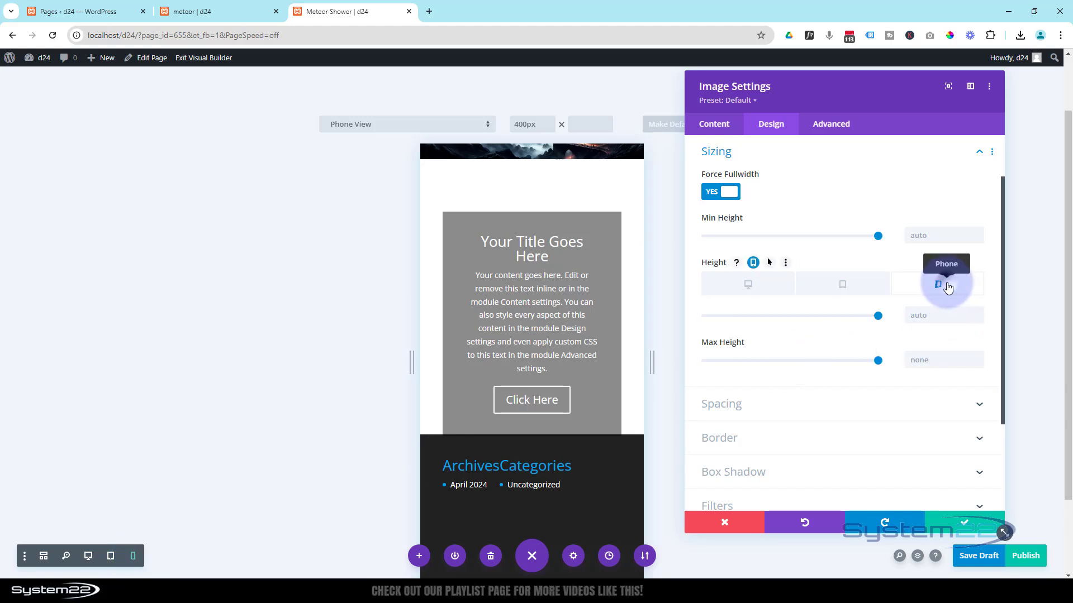
{"action": "left_click", "coordinate": [917, 314]}
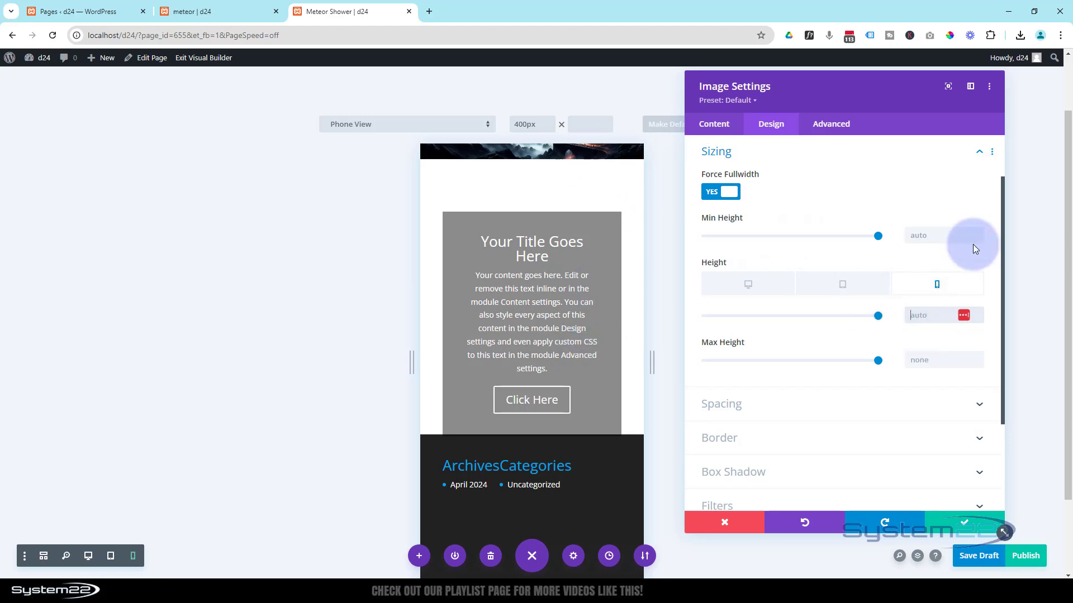
{"action": "type", "text": "60vh"}
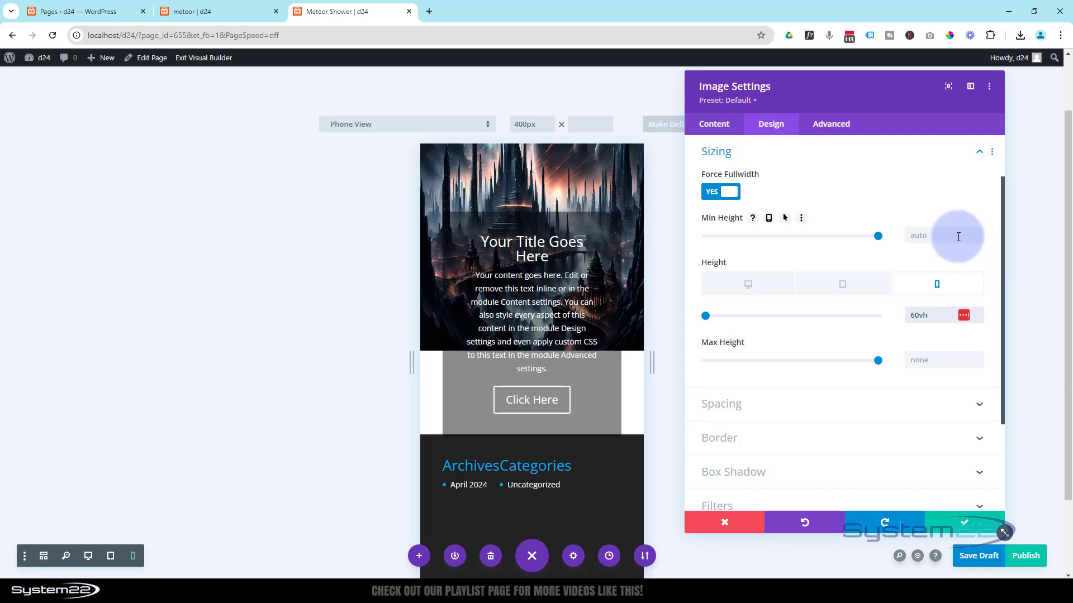
{"action": "left_click_drag", "start_coordinate": [911, 316], "coordinate": [915, 317]}
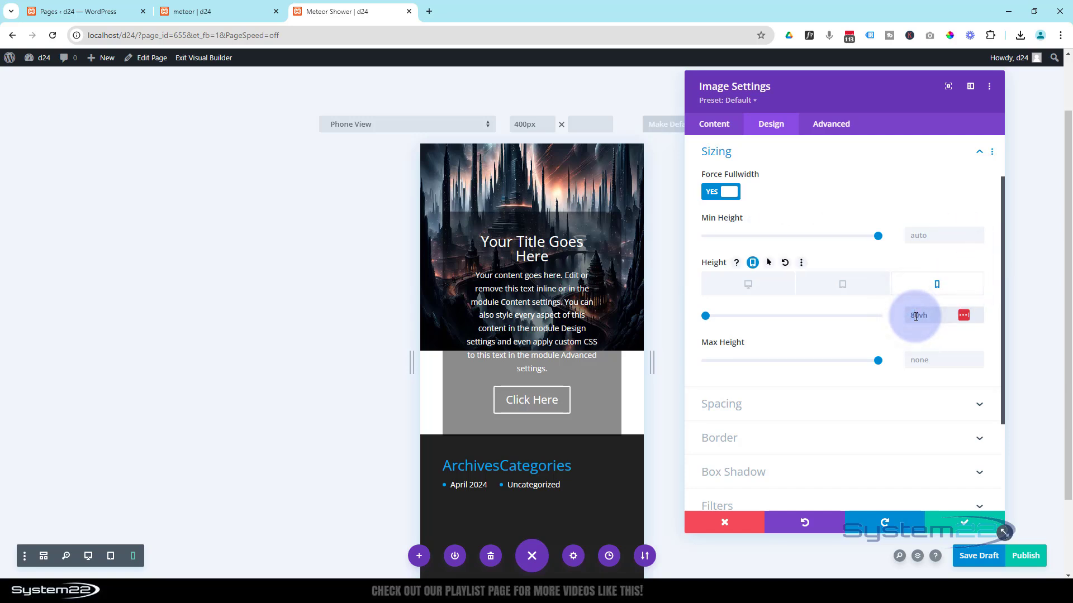
{"action": "left_click", "coordinate": [845, 286]}
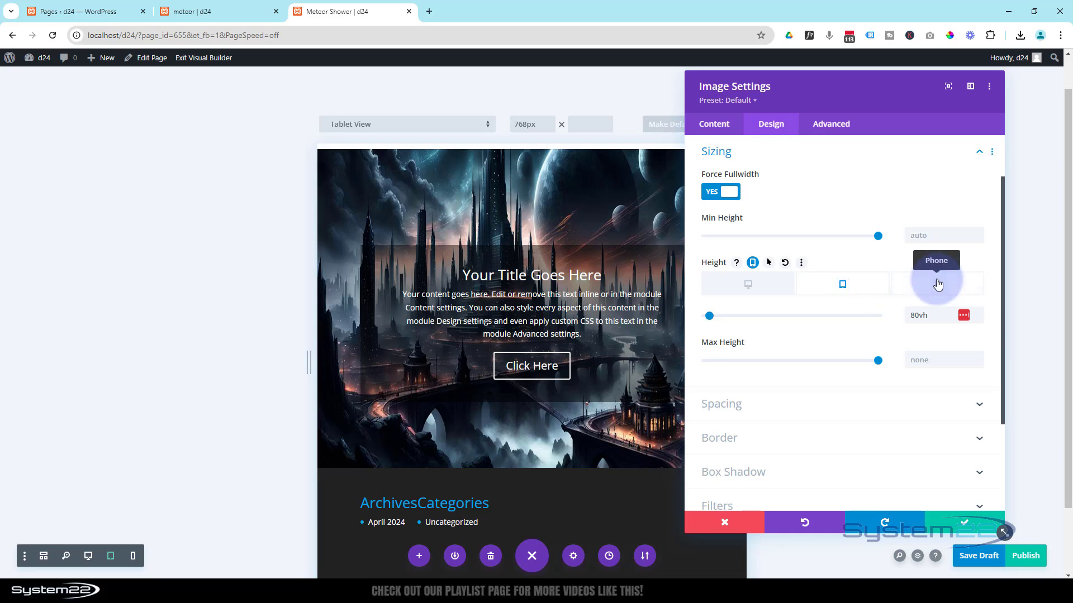
{"action": "left_click", "coordinate": [134, 558]}
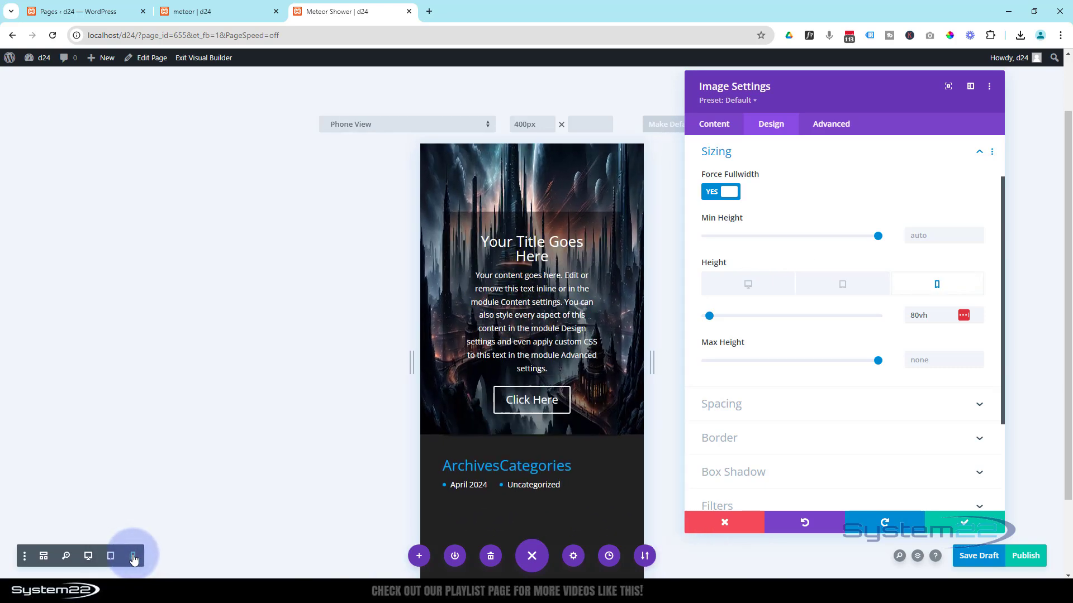
{"action": "left_click", "coordinate": [961, 520]}
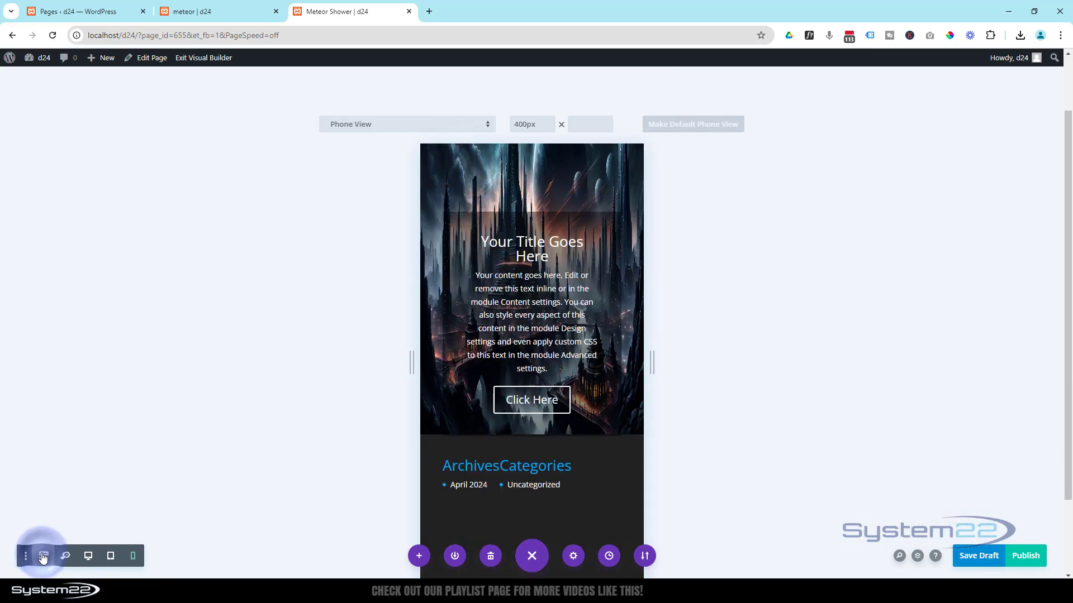
Set the top padding of the call to action's section to 8vh for phones only.
{"action": "left_click", "coordinate": [43, 556]}
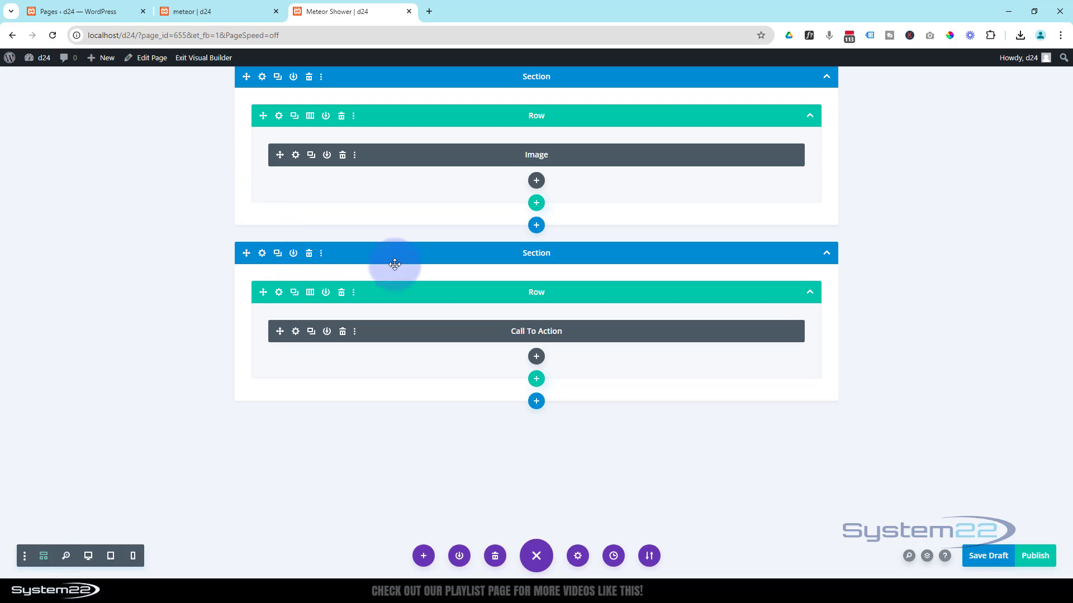
{"action": "left_click", "coordinate": [261, 255]}
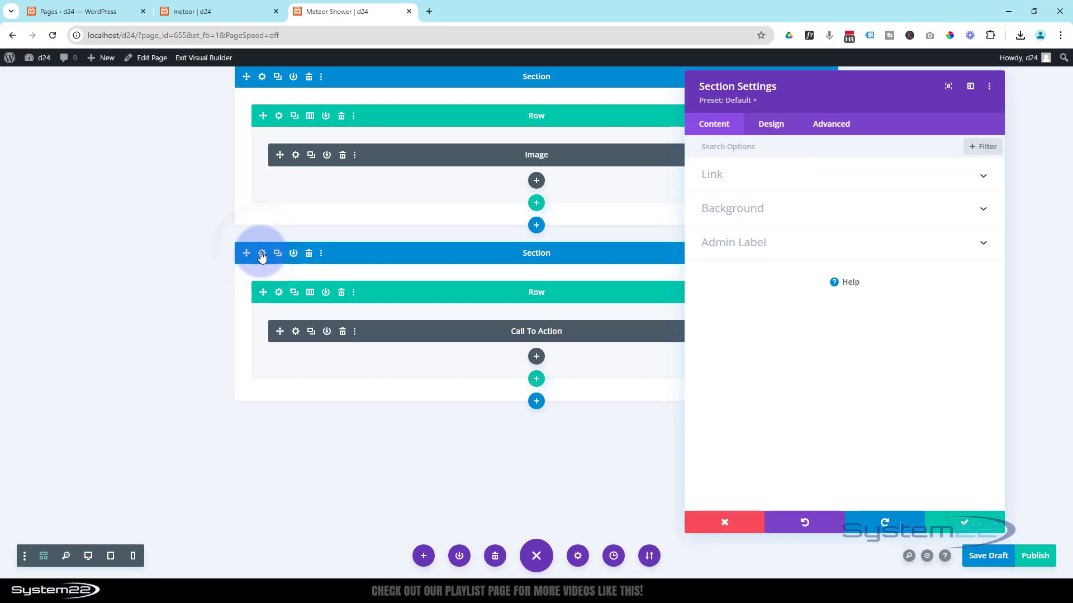
{"action": "left_click", "coordinate": [134, 559]}
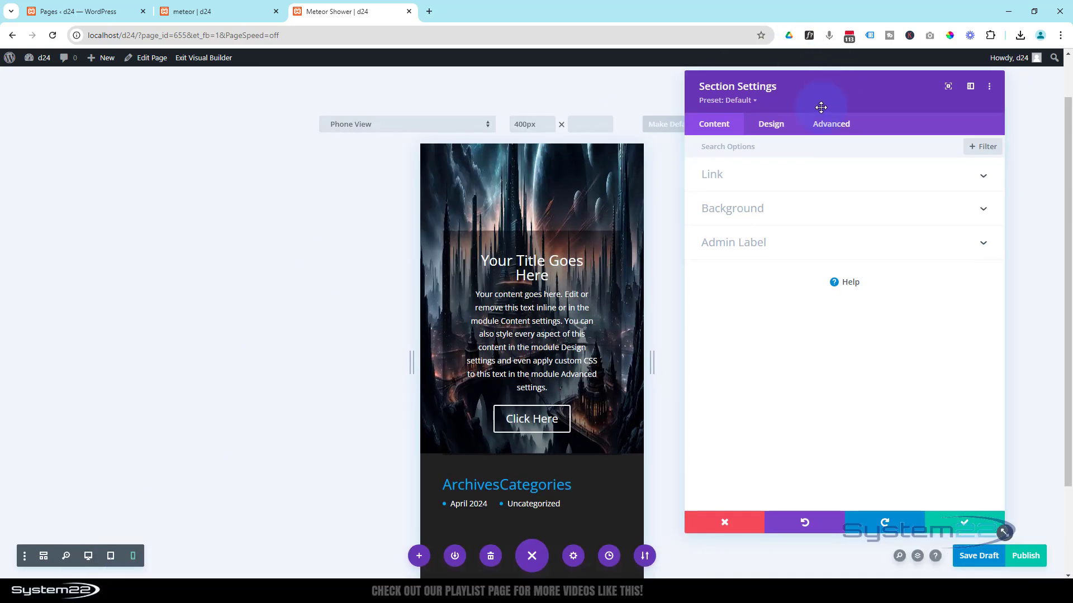
{"action": "left_click", "coordinate": [779, 129]}
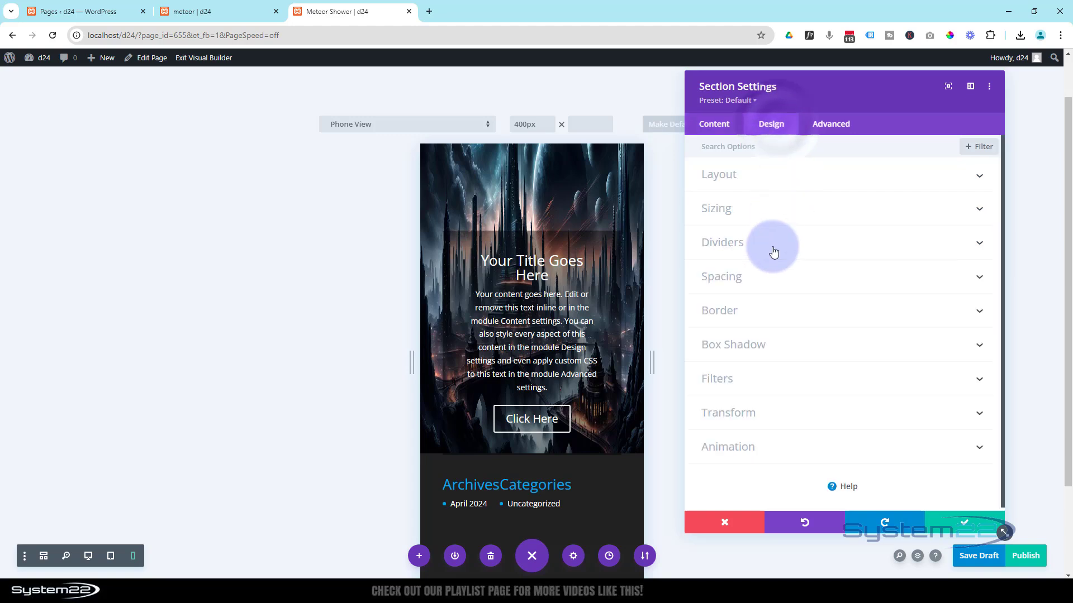
{"action": "left_click", "coordinate": [778, 282]}
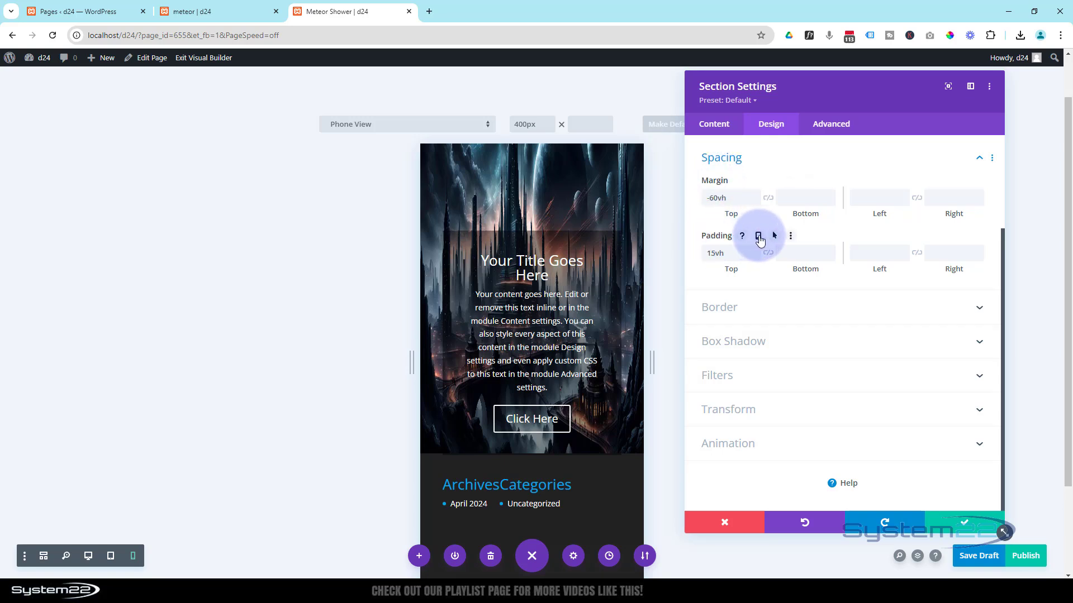
{"action": "left_click", "coordinate": [758, 236]}
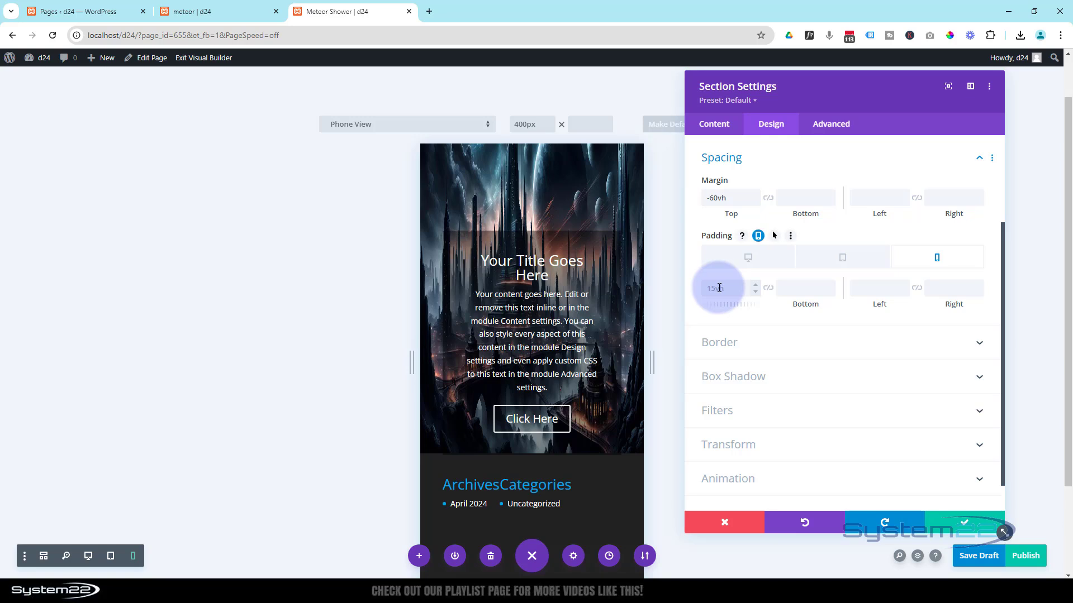
{"action": "left_click", "coordinate": [757, 285]}
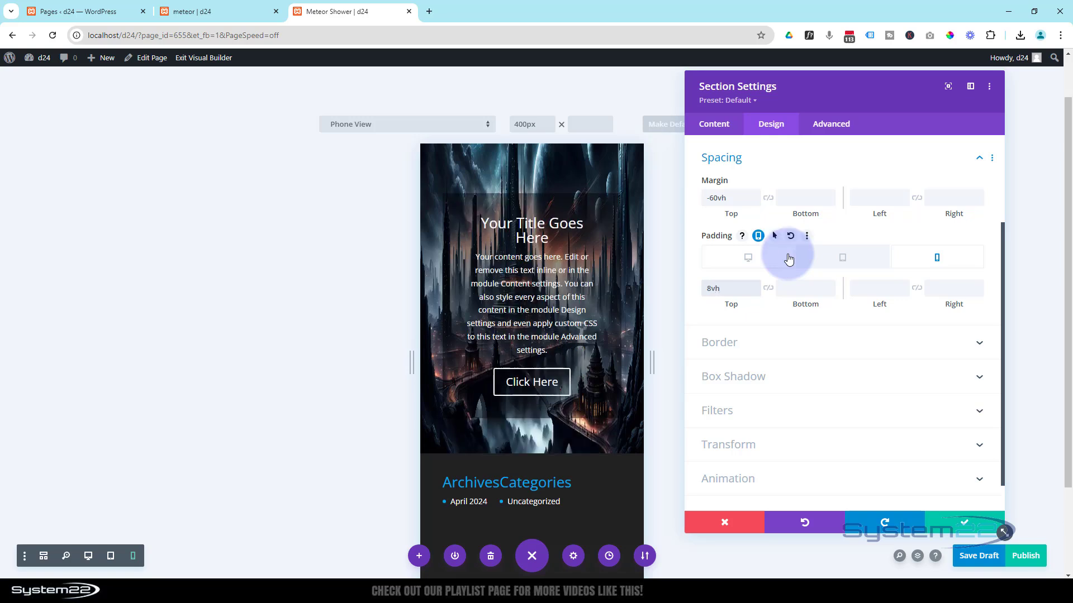
Compare the call to action's position over the city image in the tablet, desktop and phone views.
{"action": "left_click", "coordinate": [842, 261]}
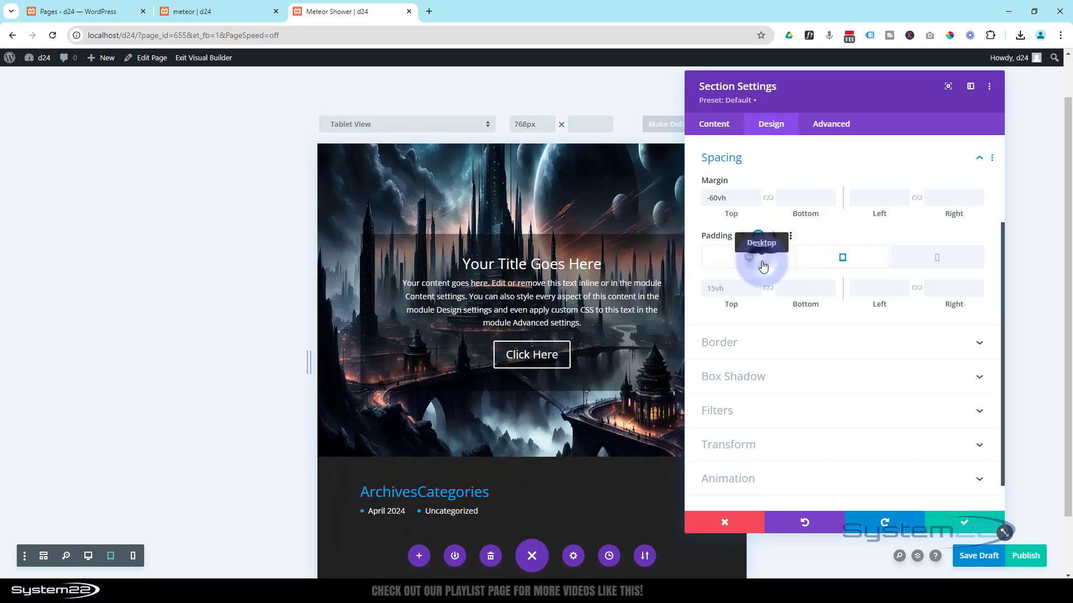
{"action": "left_click", "coordinate": [763, 267]}
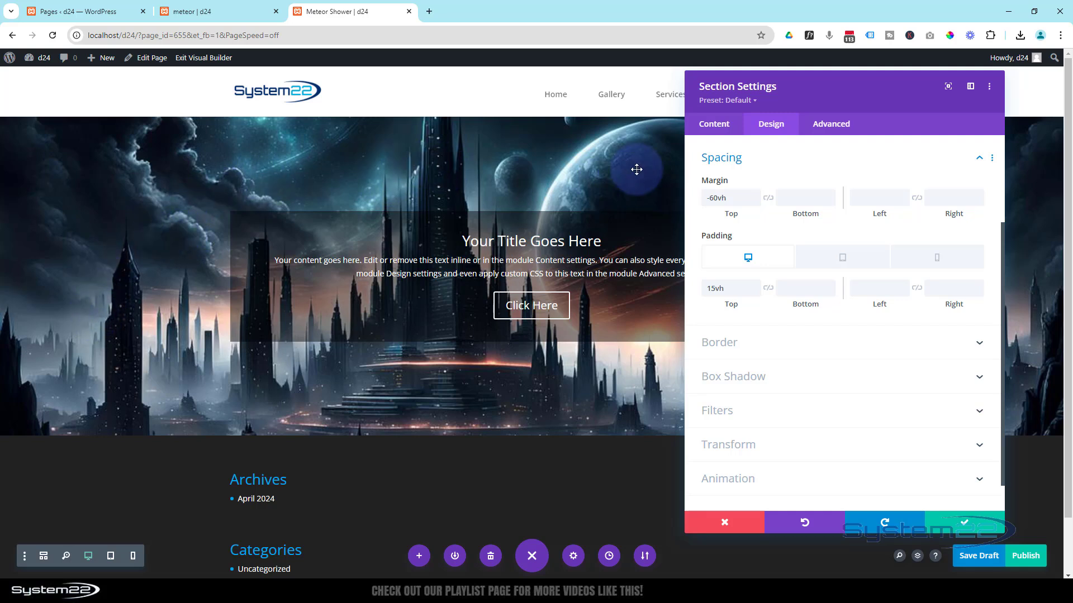
{"action": "left_click", "coordinate": [852, 260]}
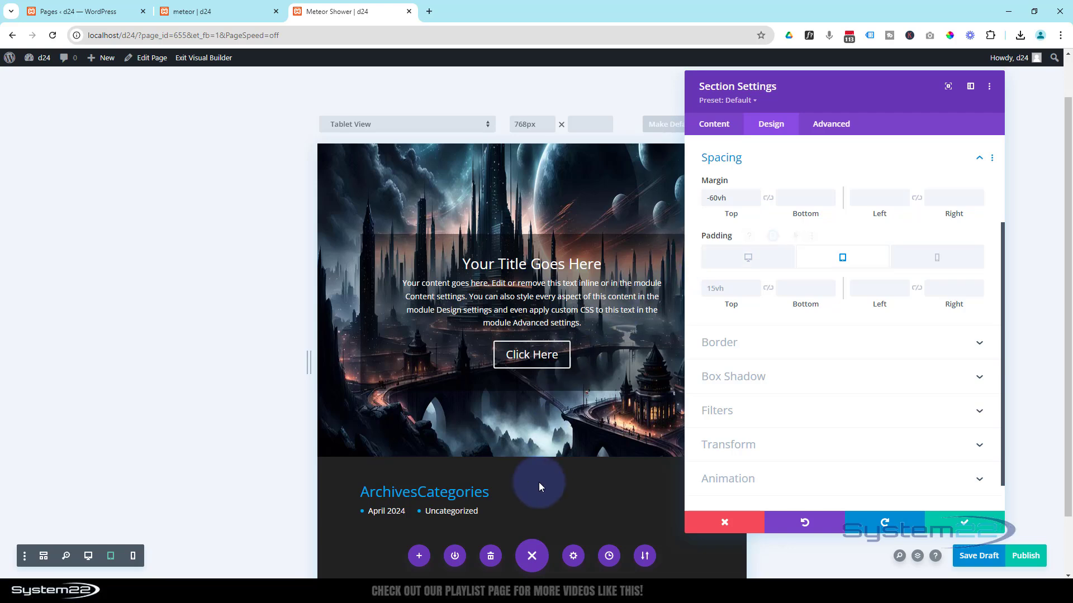
{"action": "left_click", "coordinate": [930, 263]}
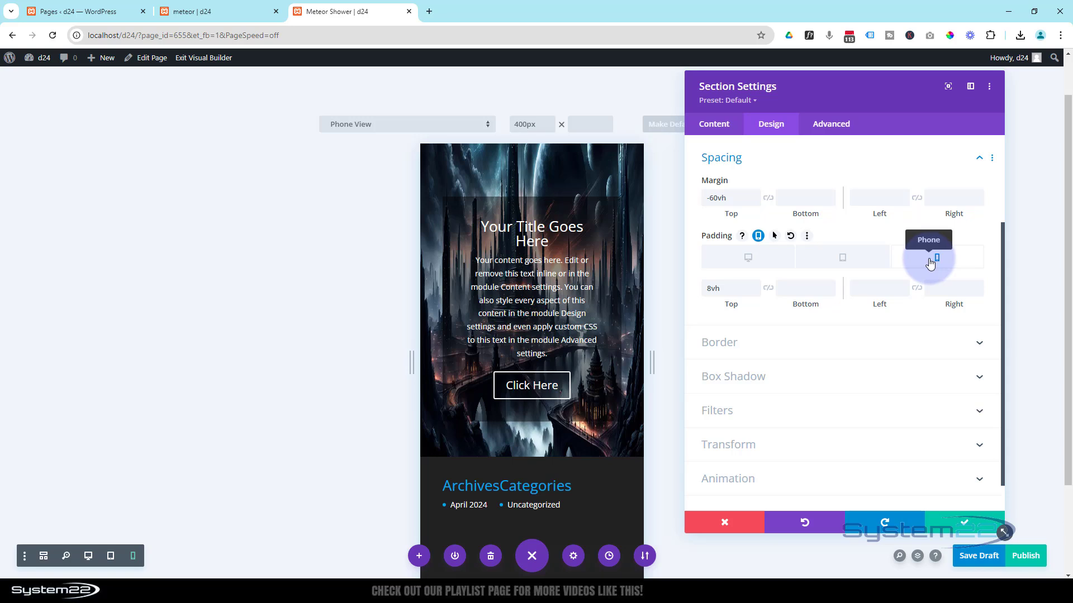
Save the section settings, and use tab.jpg from the media library as the city image module's tablet-only picture.
{"action": "left_click", "coordinate": [986, 525]}
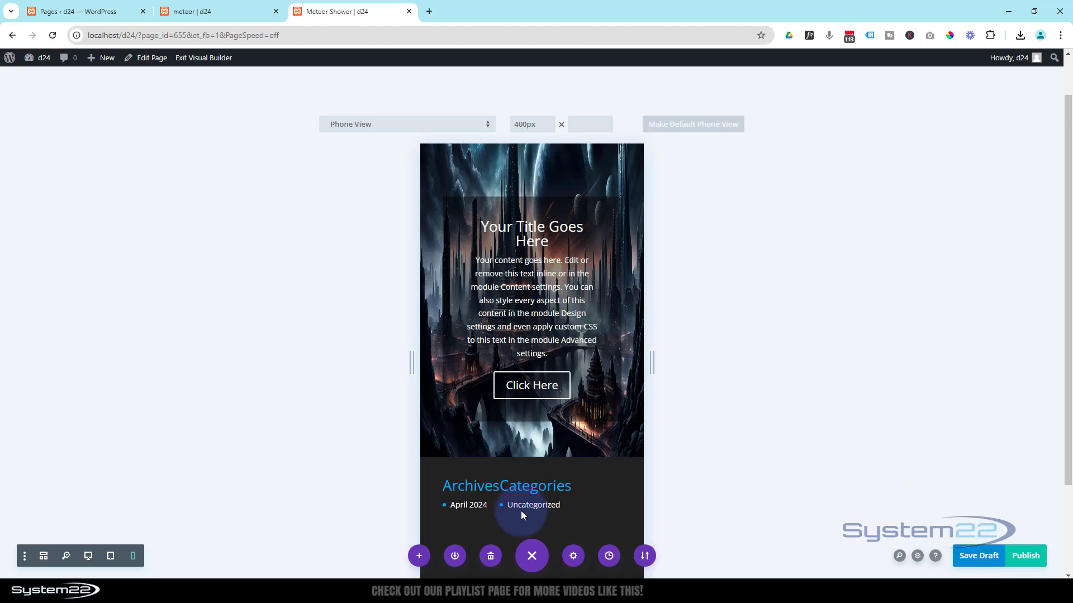
{"action": "left_click", "coordinate": [44, 557]}
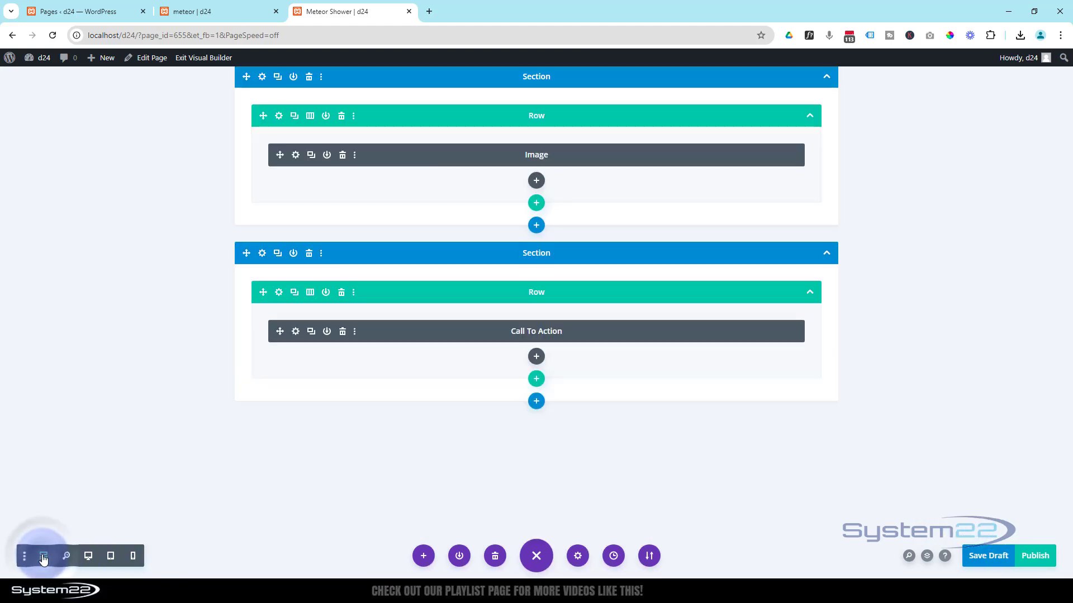
{"action": "left_click", "coordinate": [295, 157]}
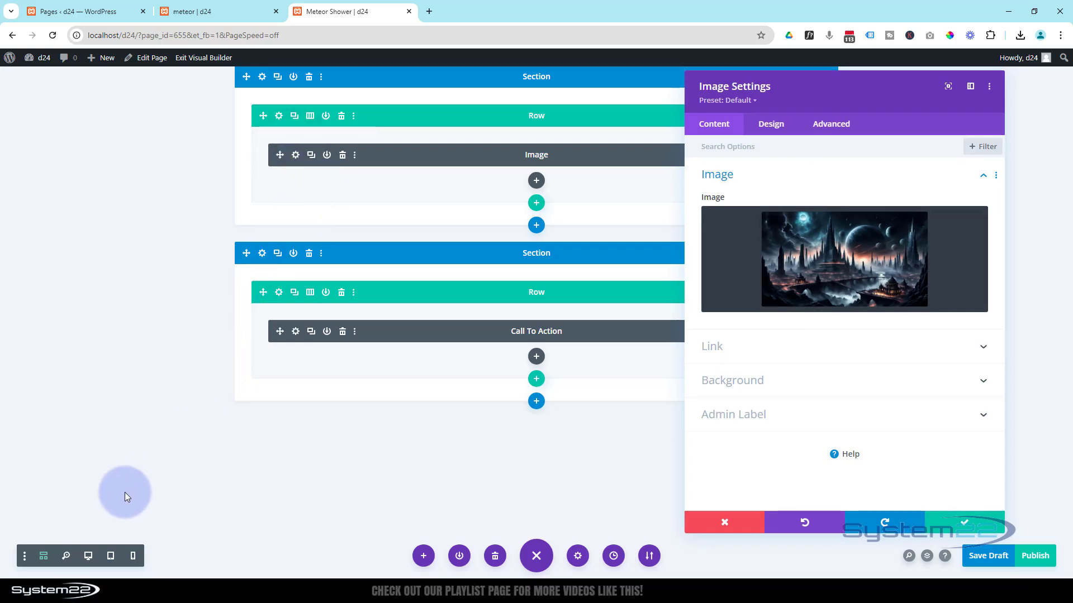
{"action": "left_click", "coordinate": [111, 556]}
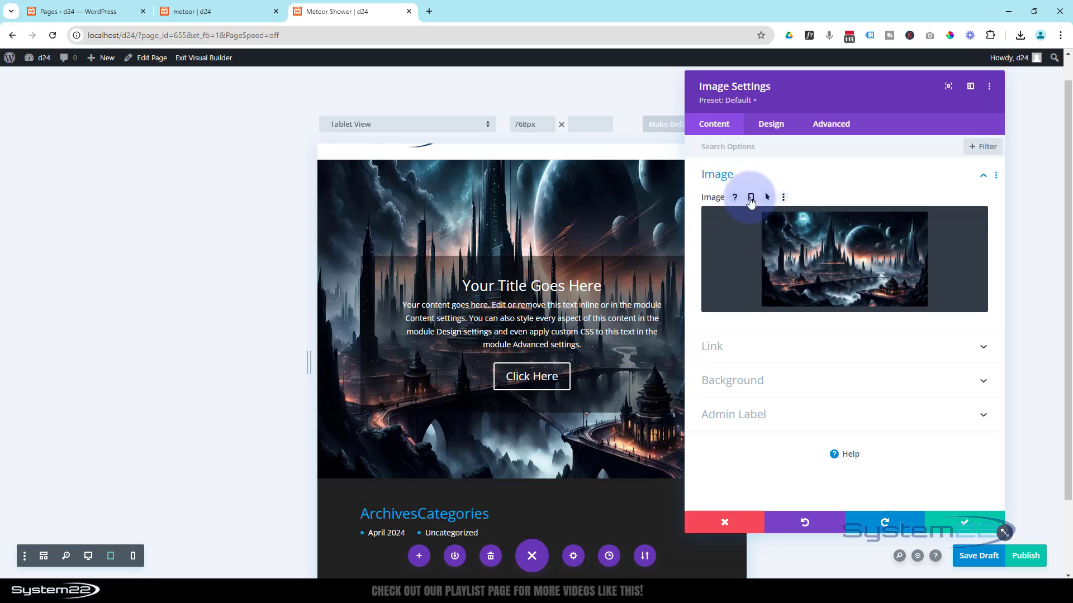
{"action": "left_click", "coordinate": [751, 198]}
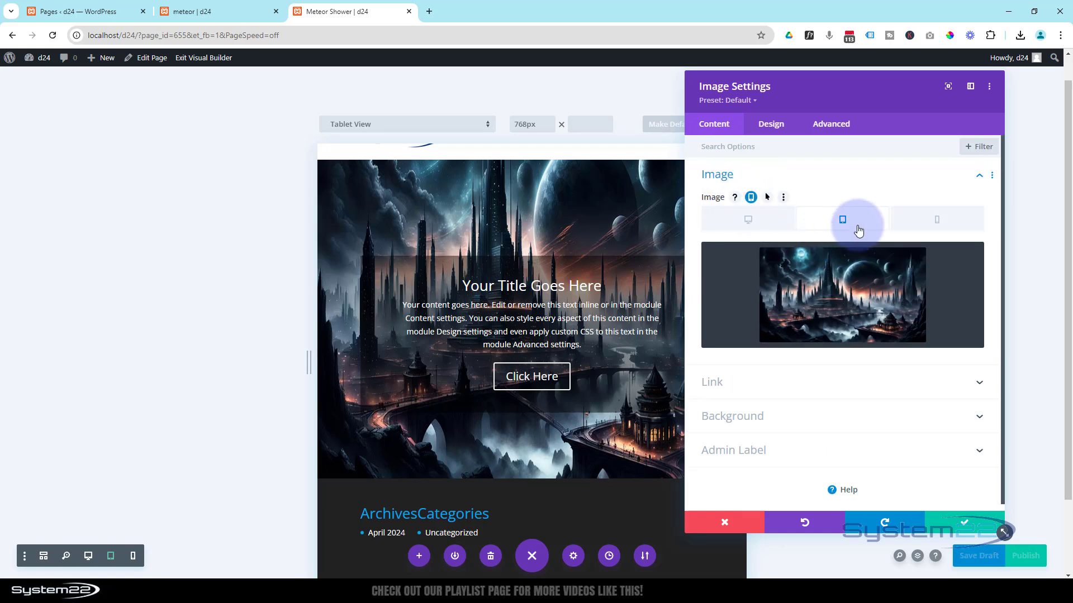
{"action": "left_click", "coordinate": [847, 312]}
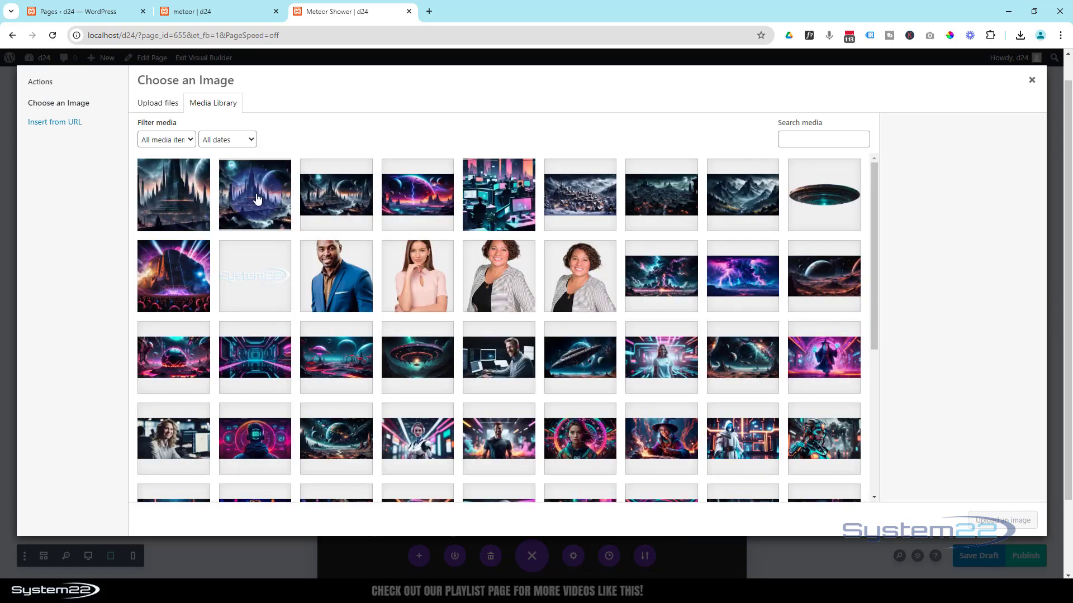
{"action": "left_click", "coordinate": [257, 198]}
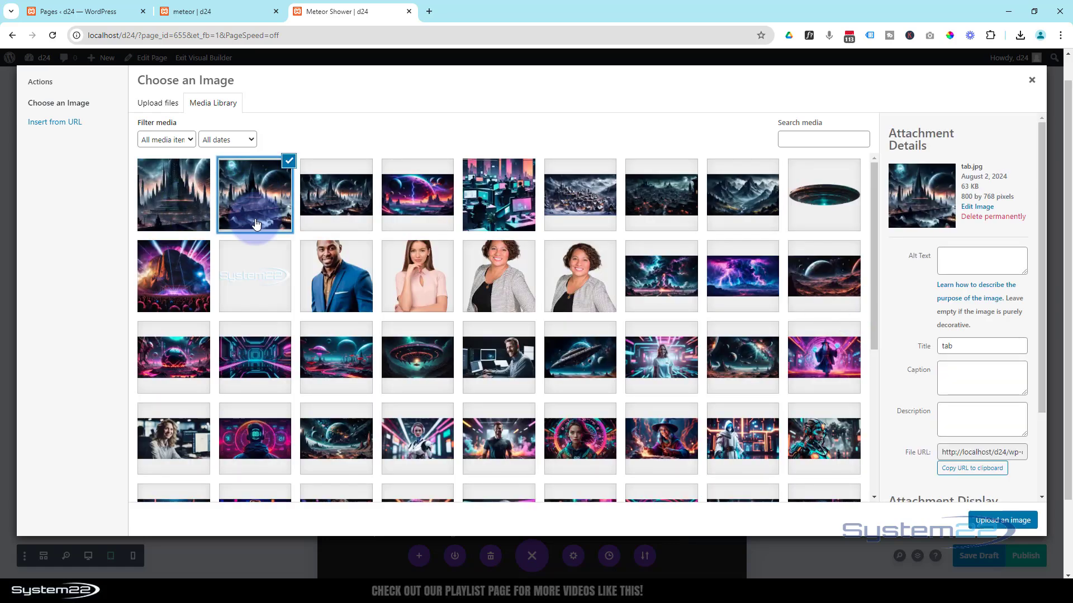
{"action": "left_click", "coordinate": [1005, 521]}
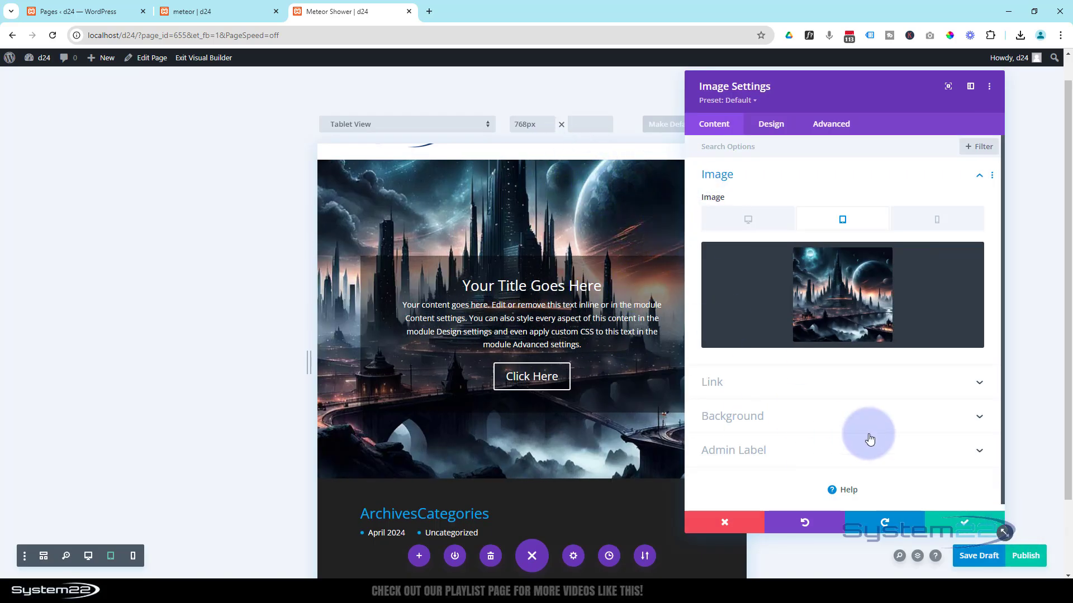
Use mob.jpg from the media library as the city image module's phone-only picture, and review the tablet and desktop versions.
{"action": "left_click", "coordinate": [941, 221]}
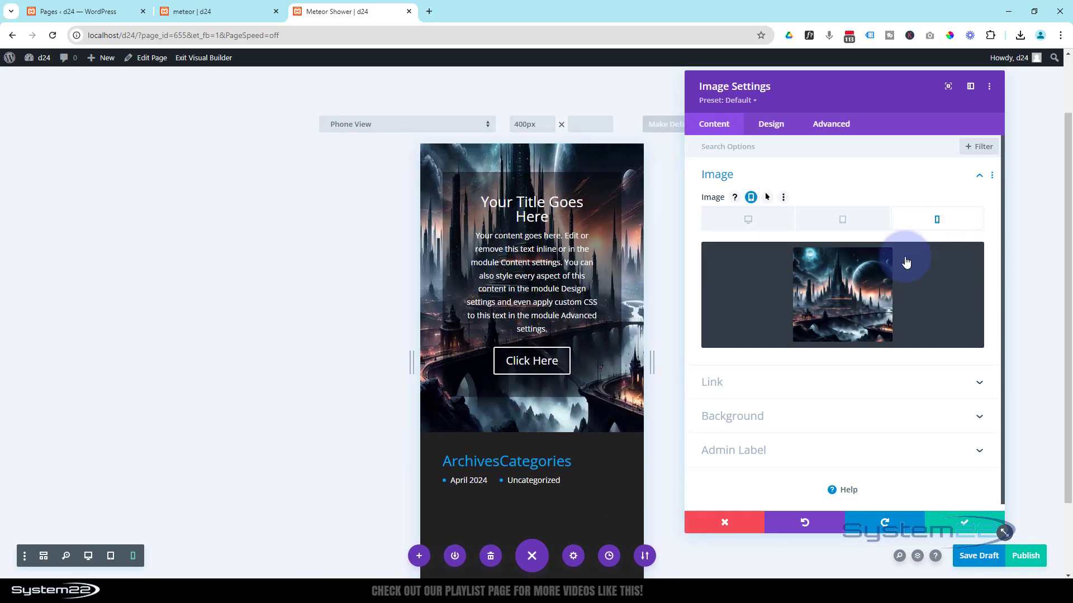
{"action": "left_click", "coordinate": [835, 309]}
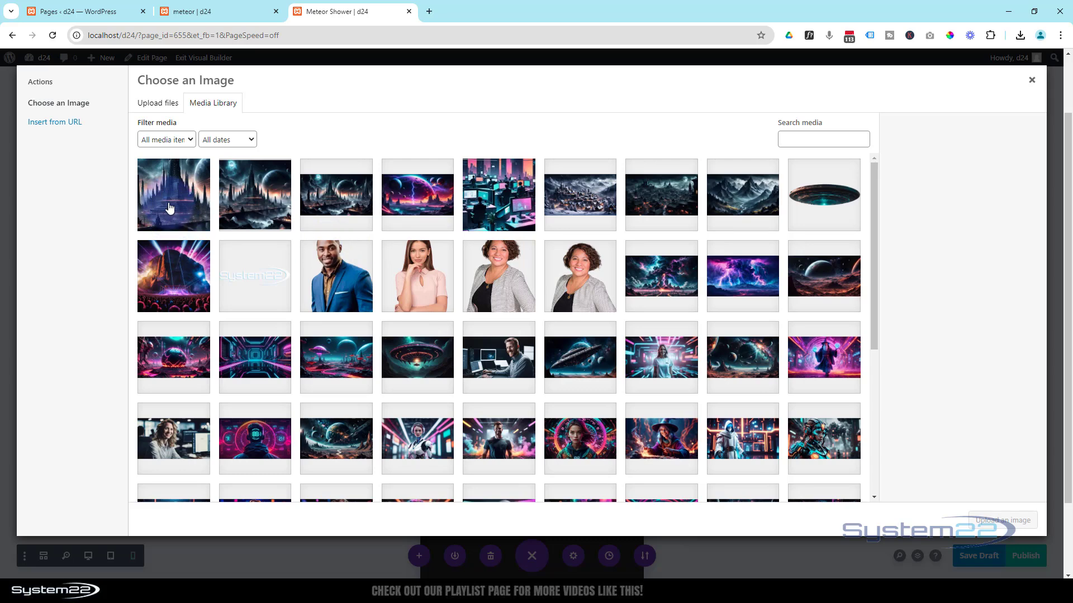
{"action": "left_click", "coordinate": [170, 208]}
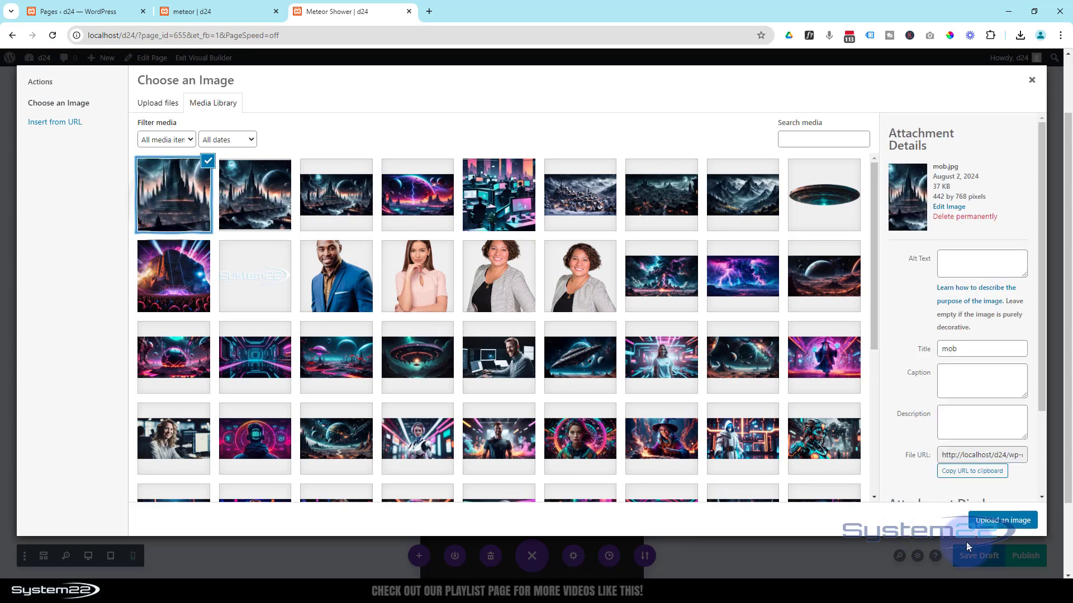
{"action": "left_click", "coordinate": [1003, 522]}
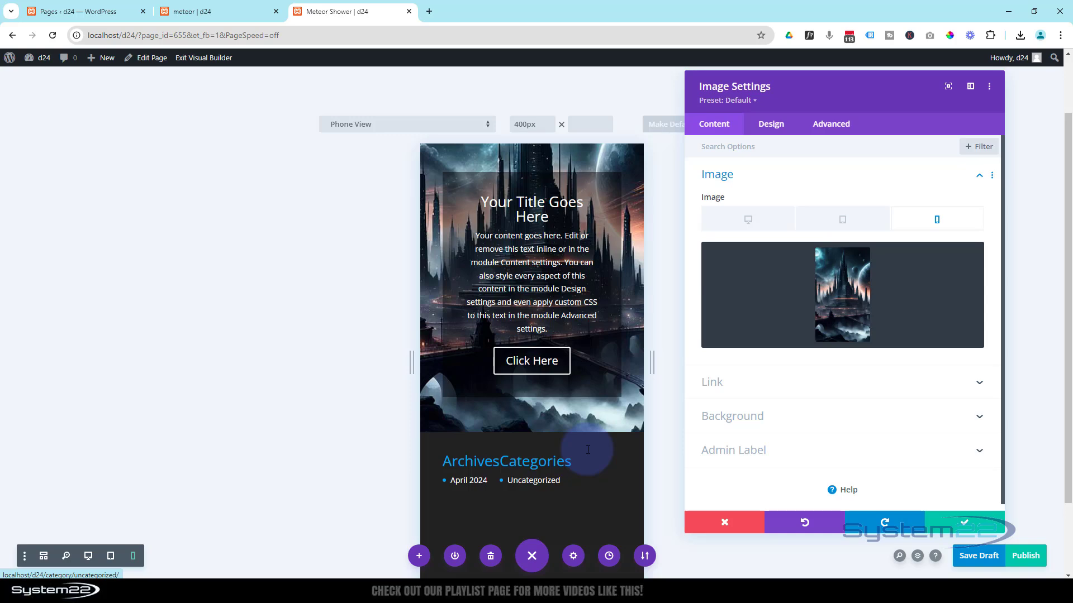
{"action": "left_click", "coordinate": [844, 222]}
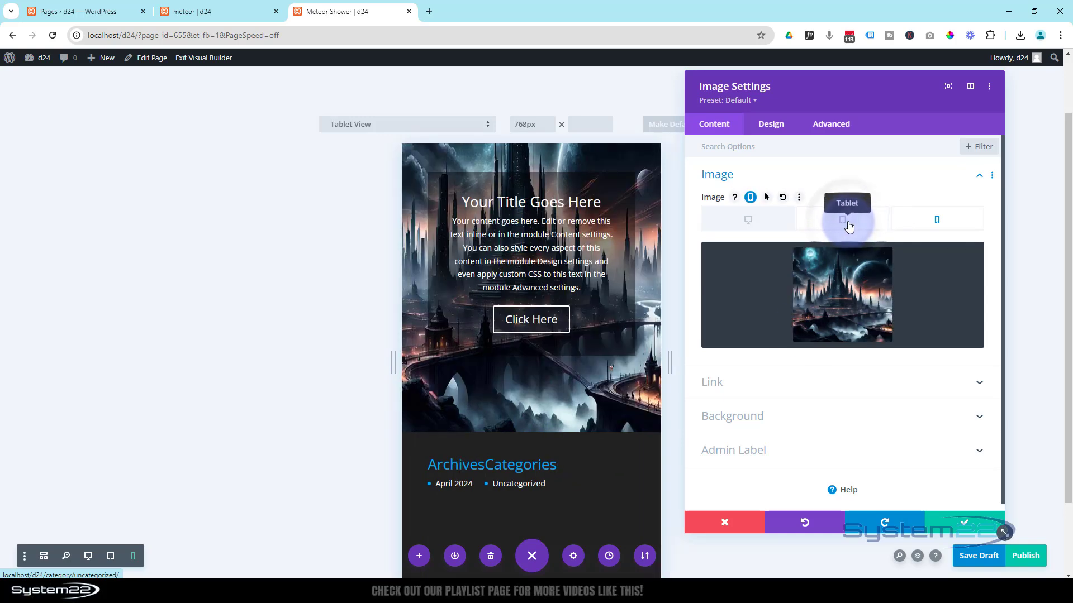
{"action": "left_click", "coordinate": [740, 226]}
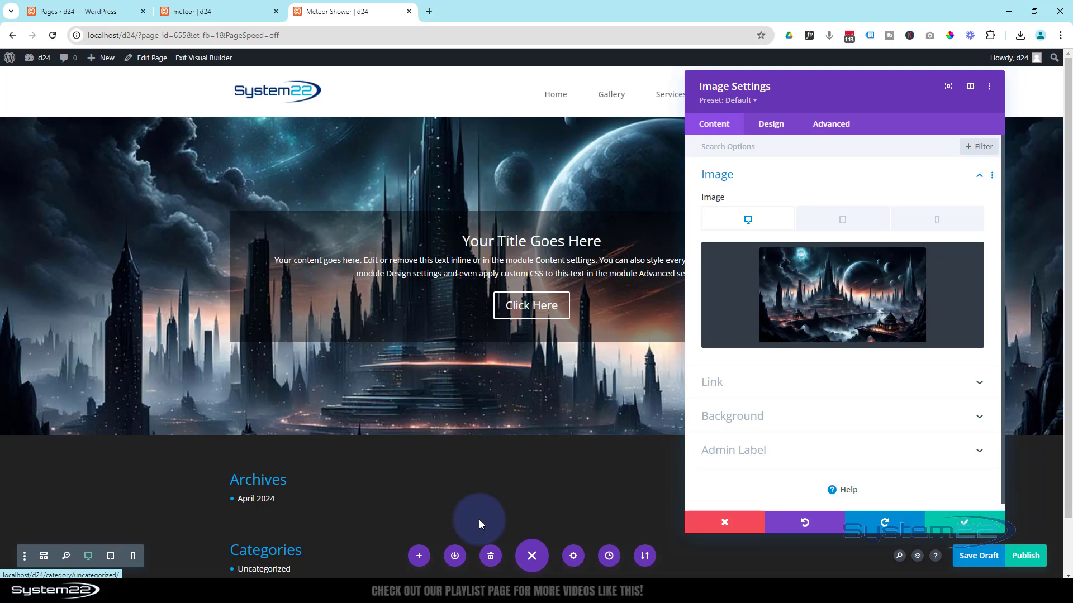
In the image module's free-form custom CSS, add a selector rule with "animation: imgr 40s linear infinite;".
{"action": "left_click", "coordinate": [832, 125]}
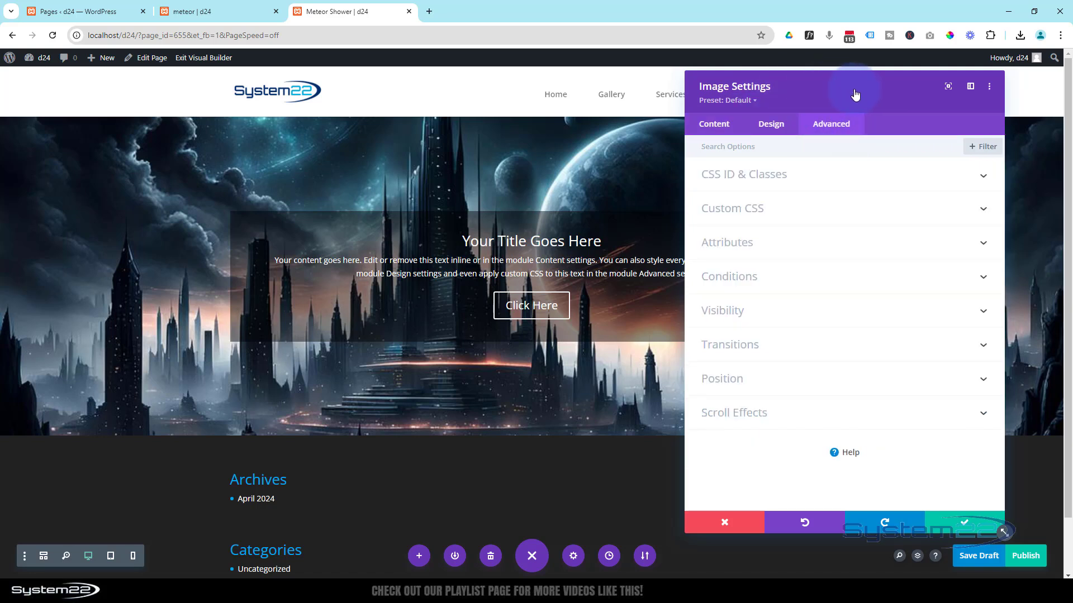
{"action": "left_click", "coordinate": [821, 214]}
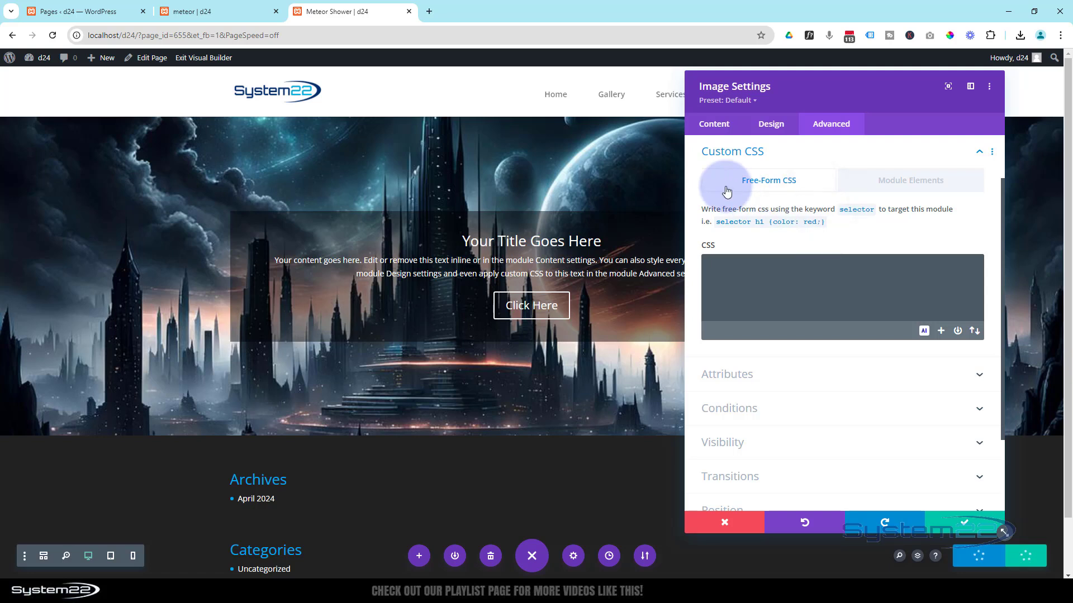
{"action": "left_click", "coordinate": [732, 264]}
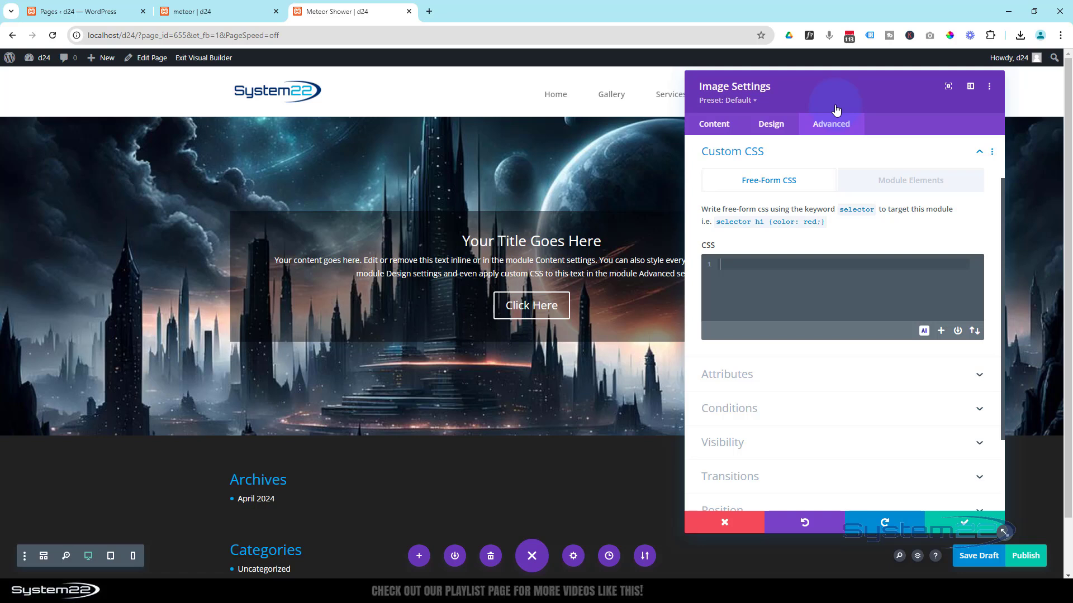
{"action": "type", "text": "selector"}
{"action": "type", "text": "{"}
{"action": "key", "text": "Return"}
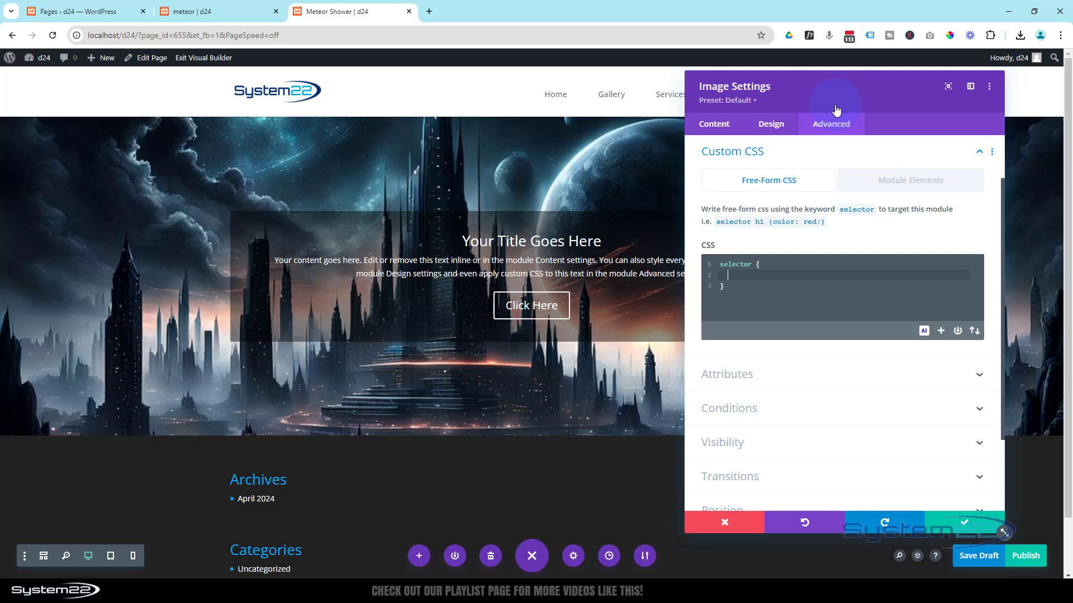
{"action": "type", "text": "animation: imgr 40s linear infinite"}
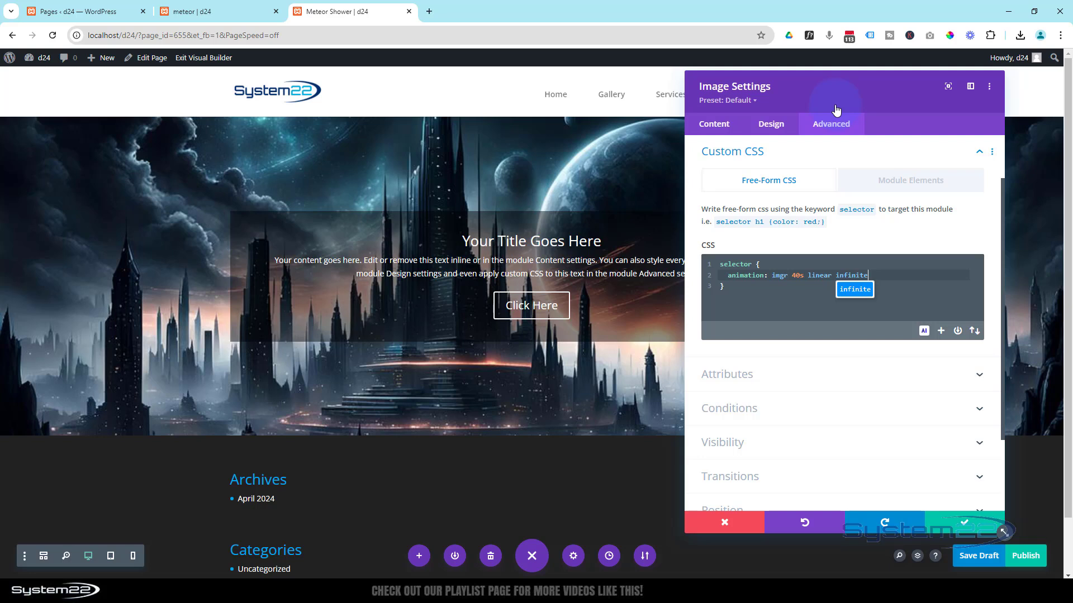
{"action": "type", "text": ";"}
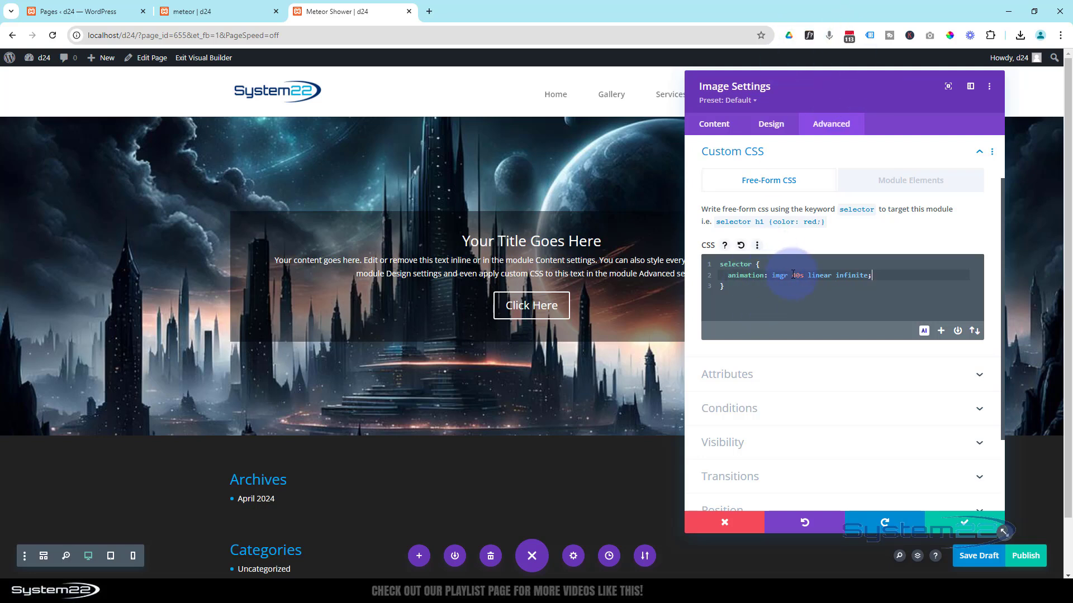
{"action": "left_click", "coordinate": [743, 286]}
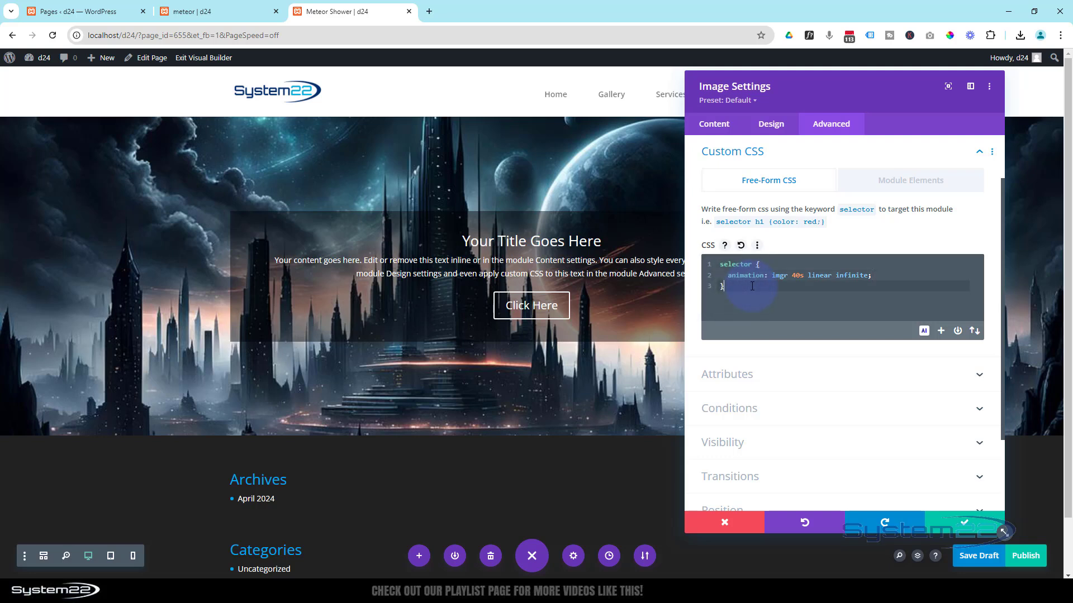
{"action": "key", "text": "Return"}
{"action": "key", "text": "Return"}
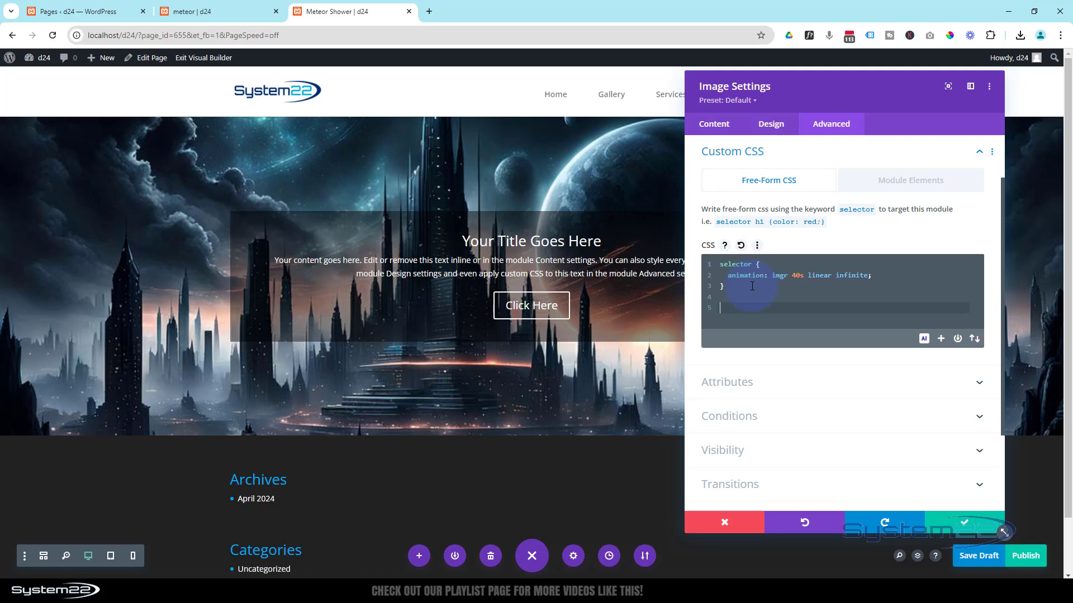
{"action": "type", "text": "@"}
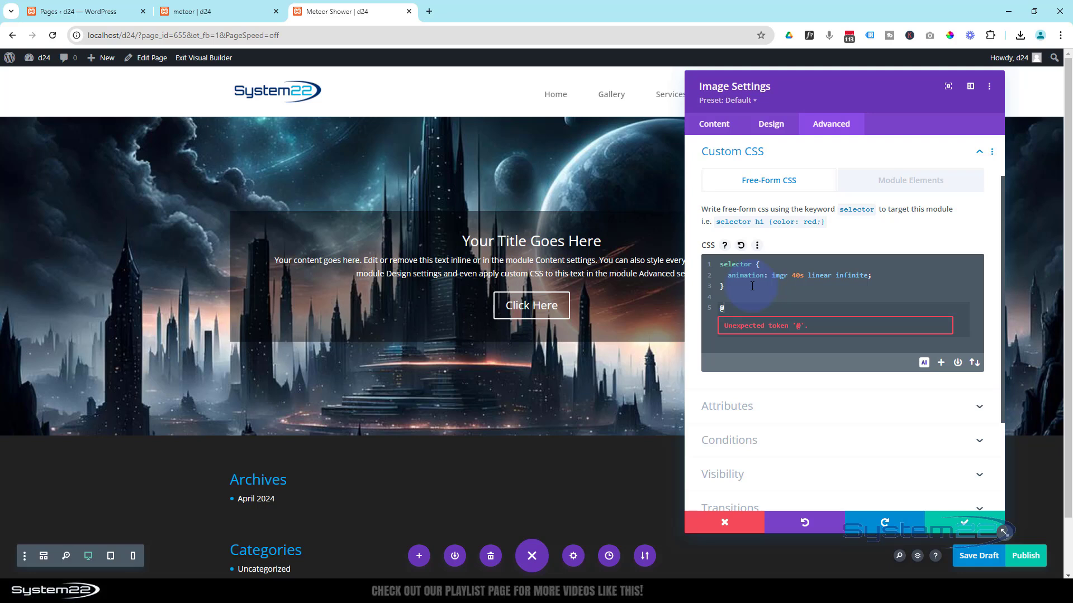
{"action": "type", "text": "keyframe"}
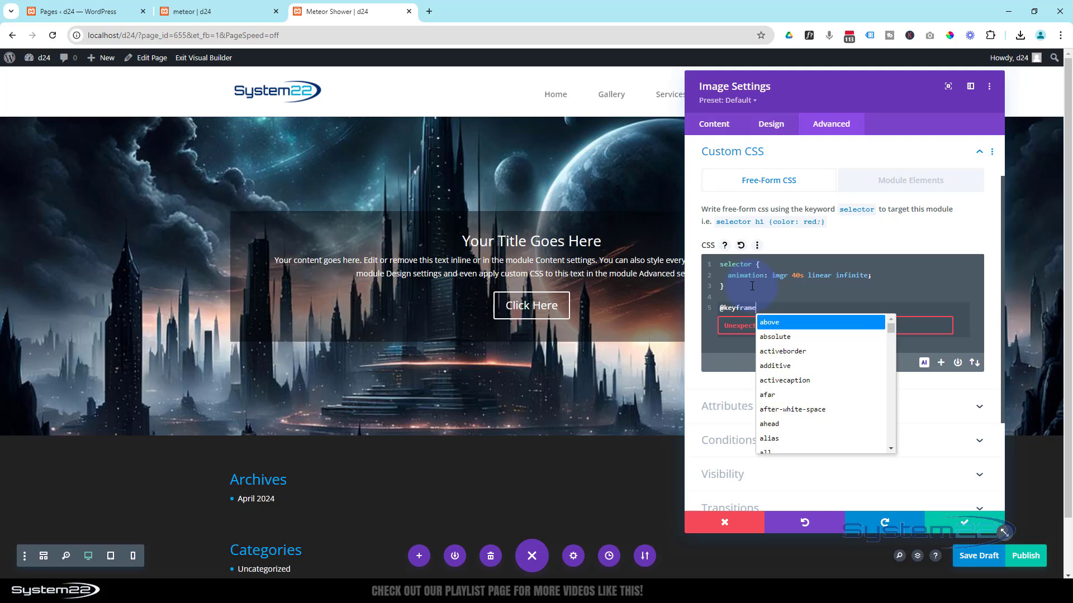
{"action": "type", "text": "s "}
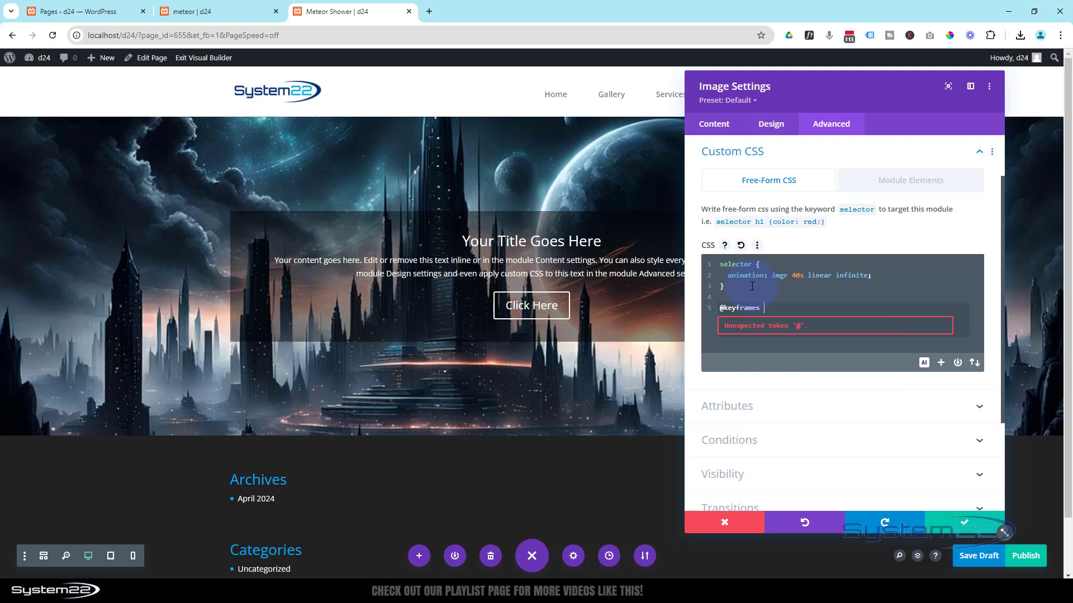
{"action": "type", "text": "imgr {"}
{"action": "key", "text": "Return"}
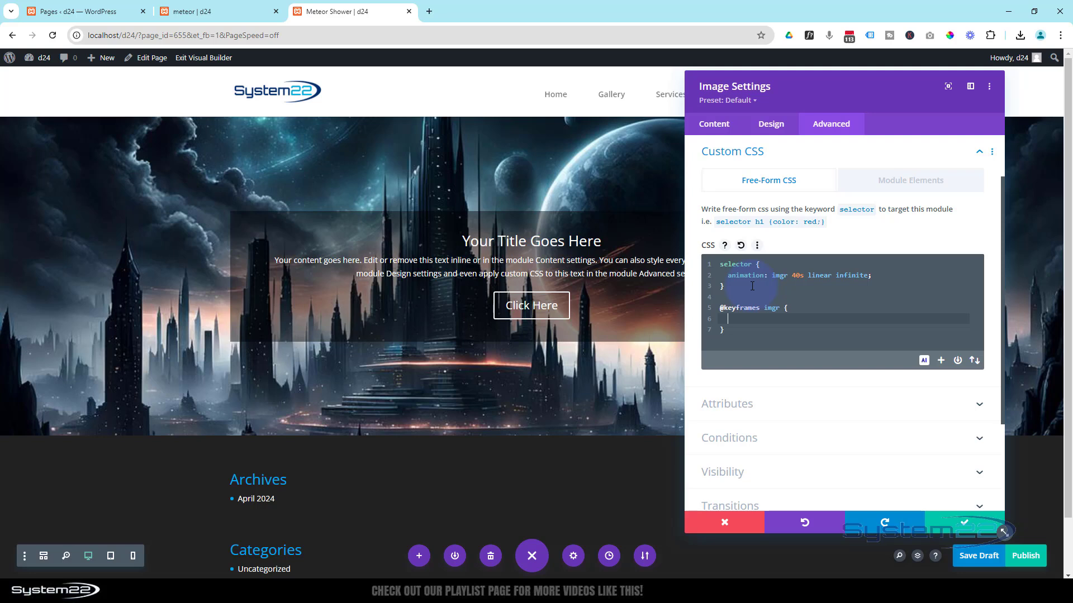
Inside the imgr keyframes, add a 0% block containing "transform:scale(1)".
{"action": "type", "text": "0% {"}
{"action": "key", "text": "Return"}
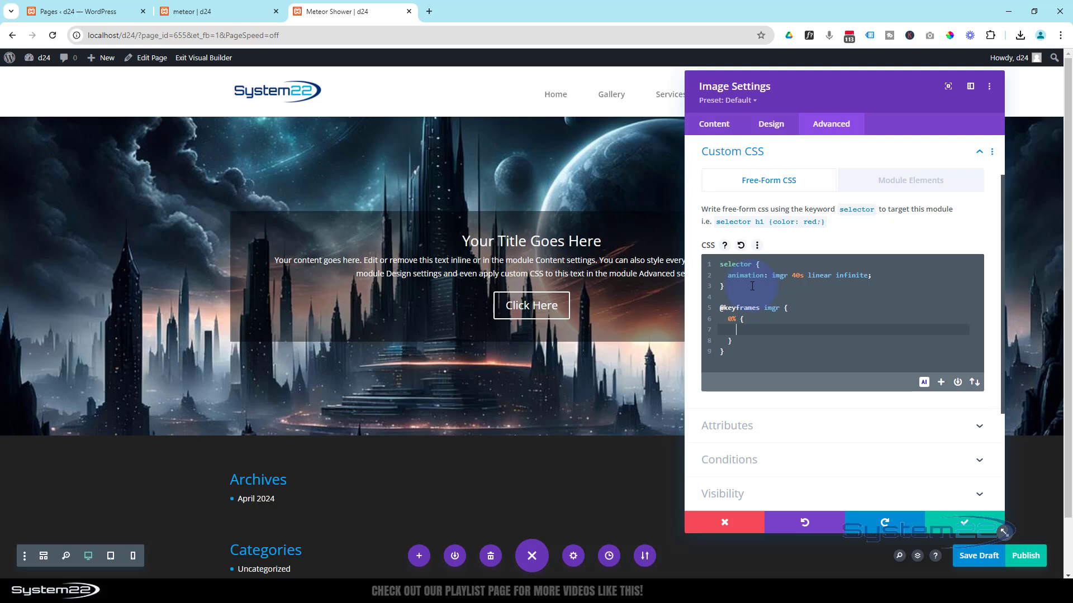
{"action": "type", "text": "transform"}
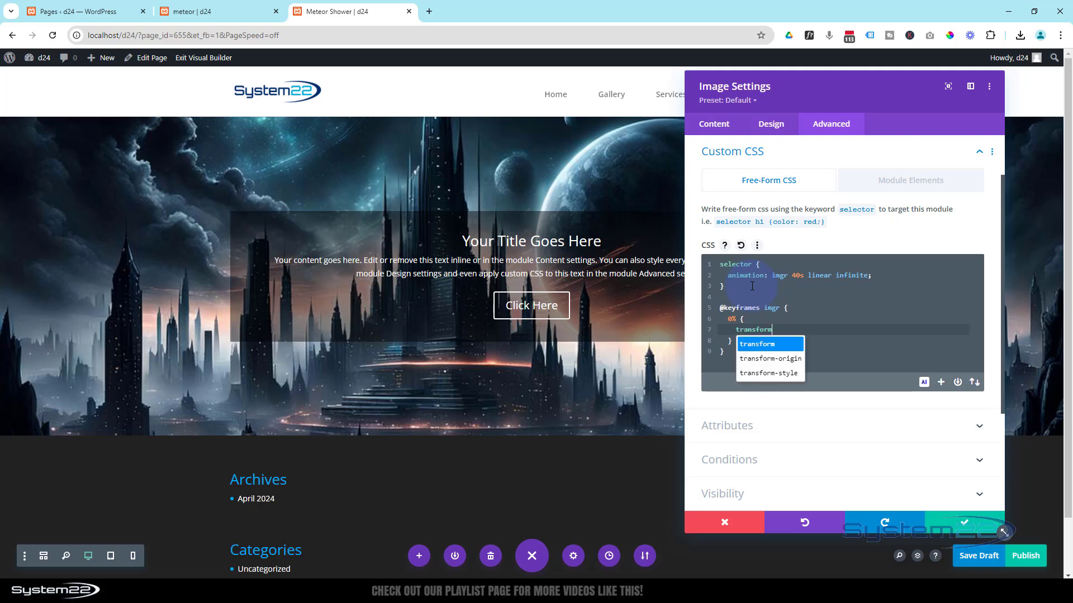
{"action": "type", "text": ":scale"}
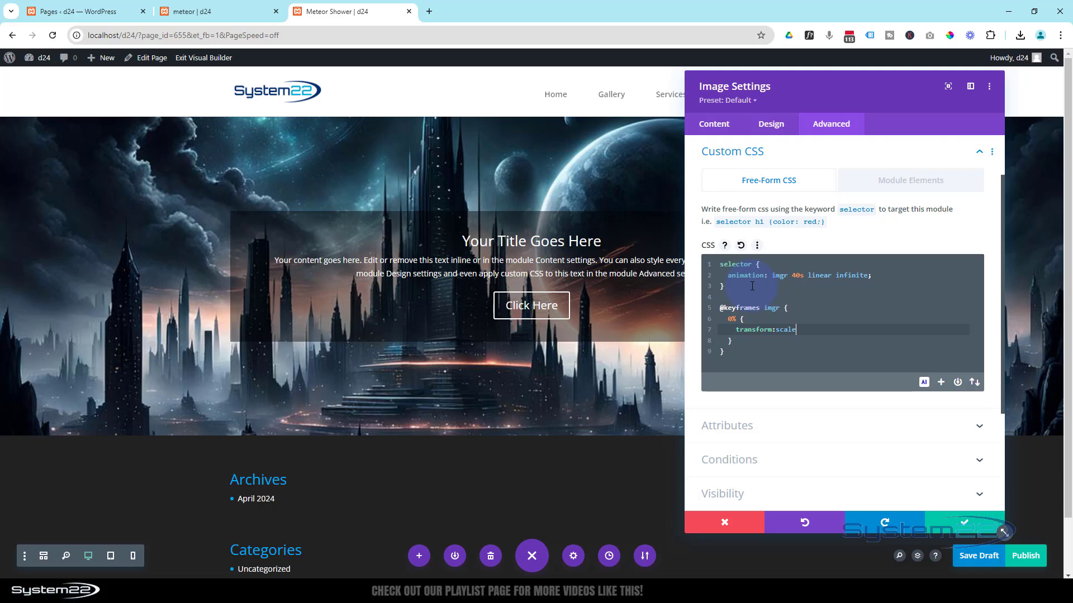
{"action": "type", "text": "("}
{"action": "type", "text": "1"}
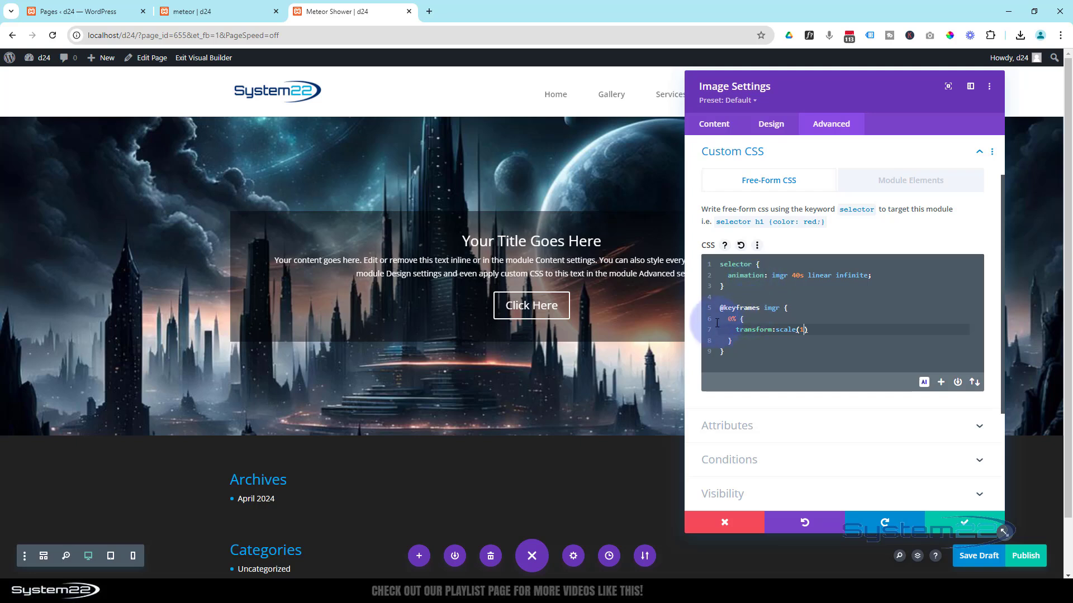
Copy the 0% block and paste two duplicates of it below the original inside the imgr keyframes.
{"action": "left_click", "coordinate": [738, 330]}
{"action": "left_click_drag", "start_coordinate": [739, 334], "coordinate": [814, 329]}
{"action": "key", "text": "ctrl+c"}
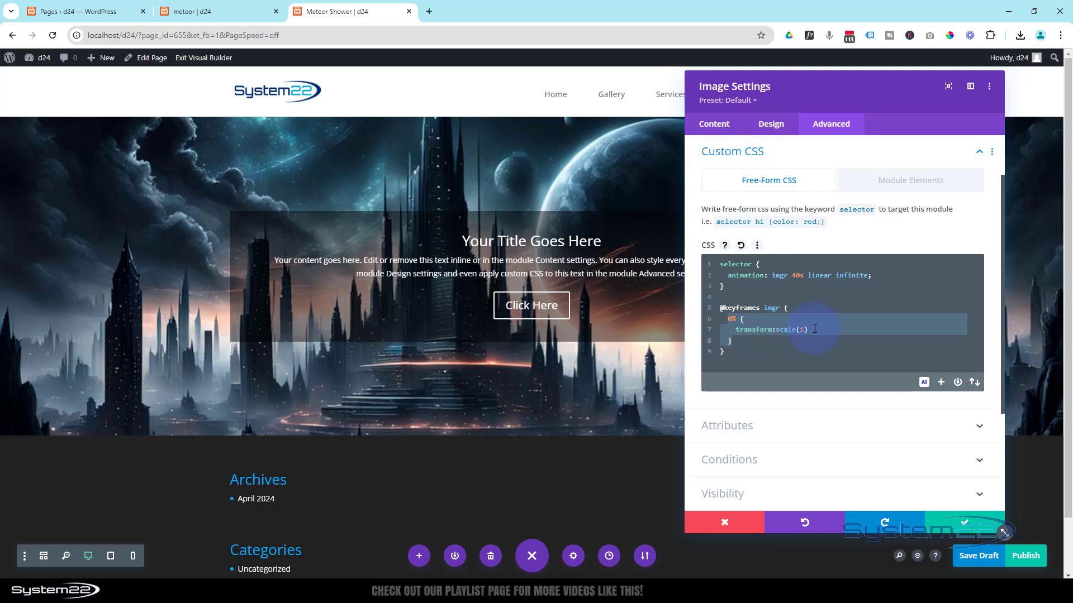
{"action": "left_click", "coordinate": [743, 341]}
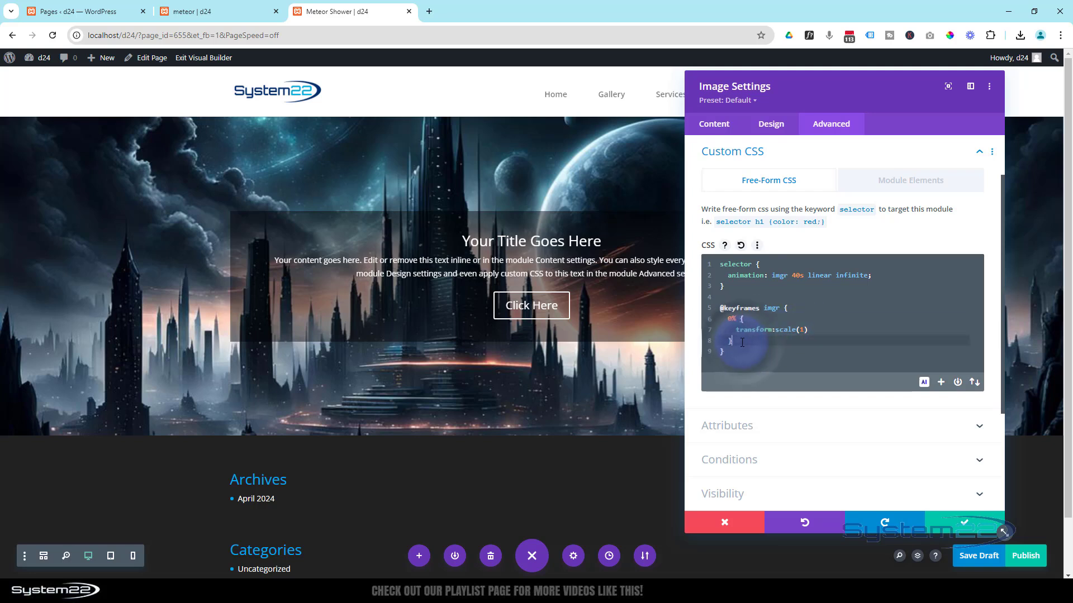
{"action": "key", "text": "Return"}
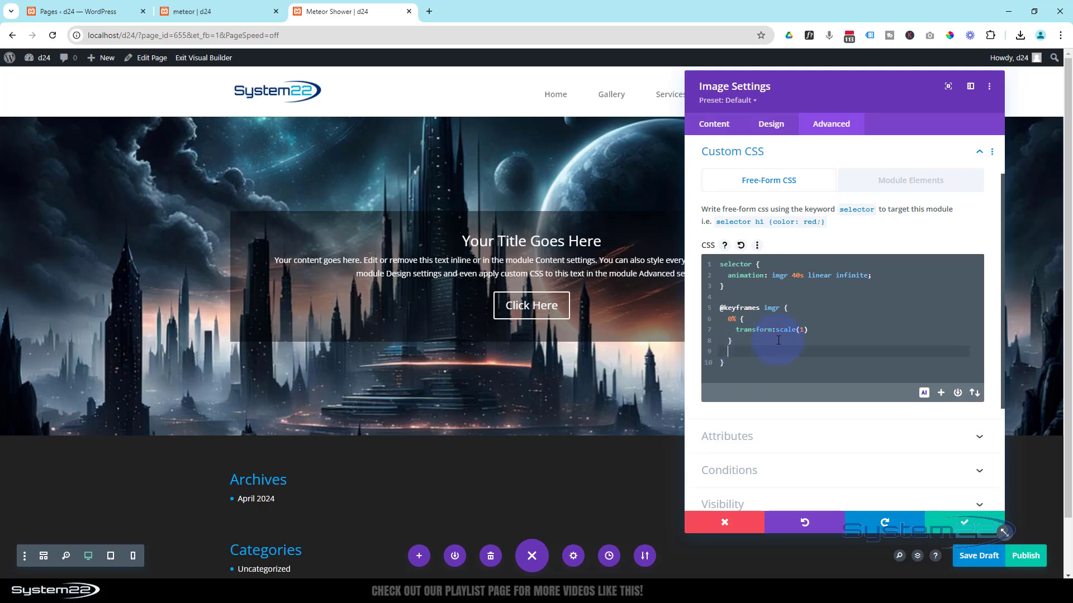
{"action": "key", "text": "ctrl+v"}
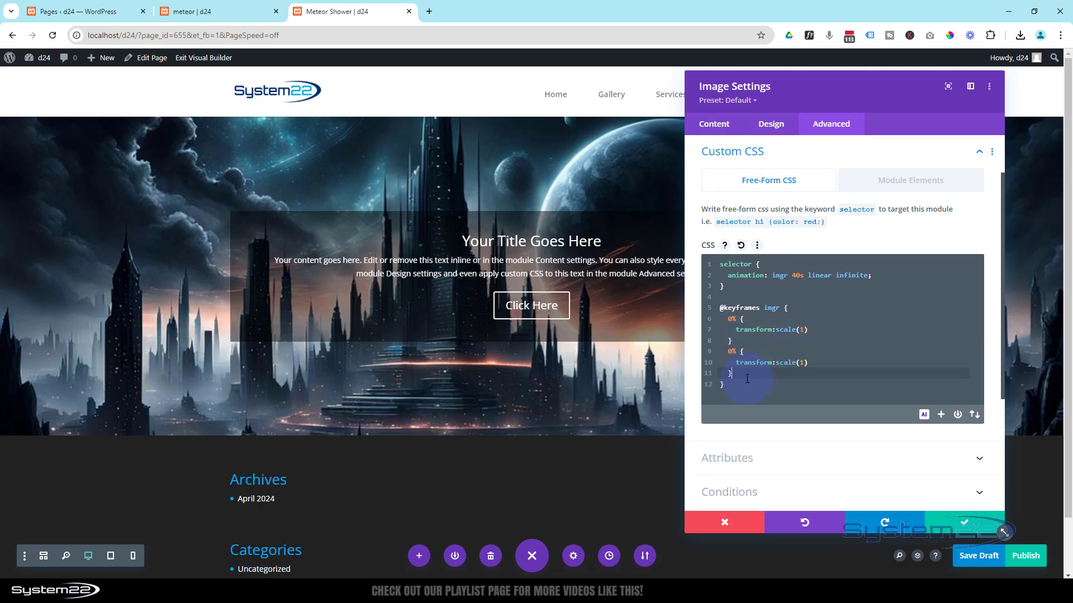
{"action": "key", "text": "Return"}
{"action": "key", "text": "ctrl+v"}
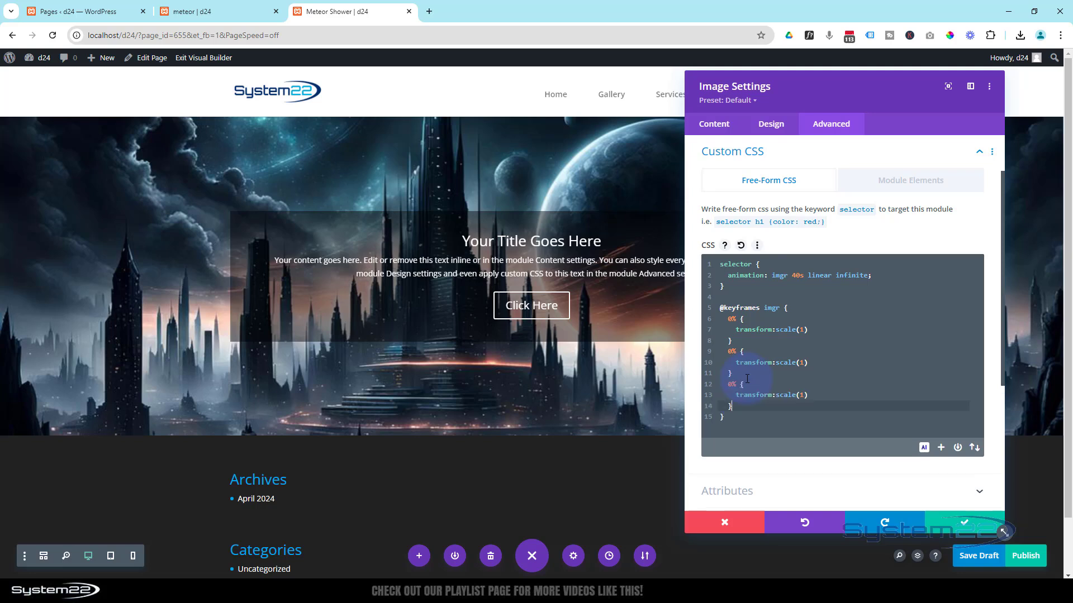
Change the second keyframe block to 50% with transform:scale(1.2) and the third block to 100%.
{"action": "left_click", "coordinate": [726, 351]}
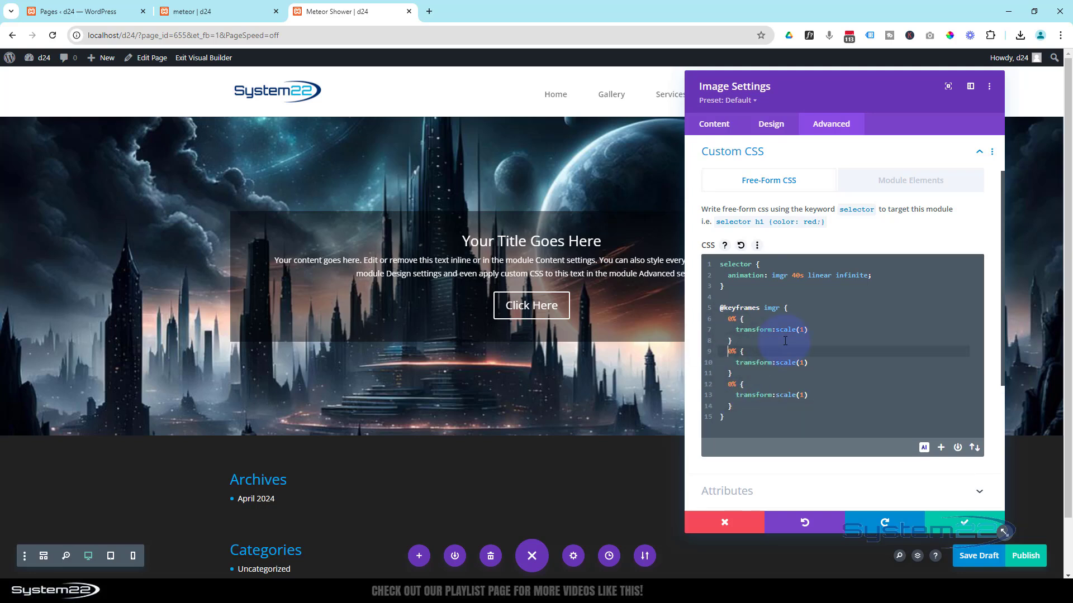
{"action": "type", "text": "5"}
{"action": "left_click", "coordinate": [803, 362]}
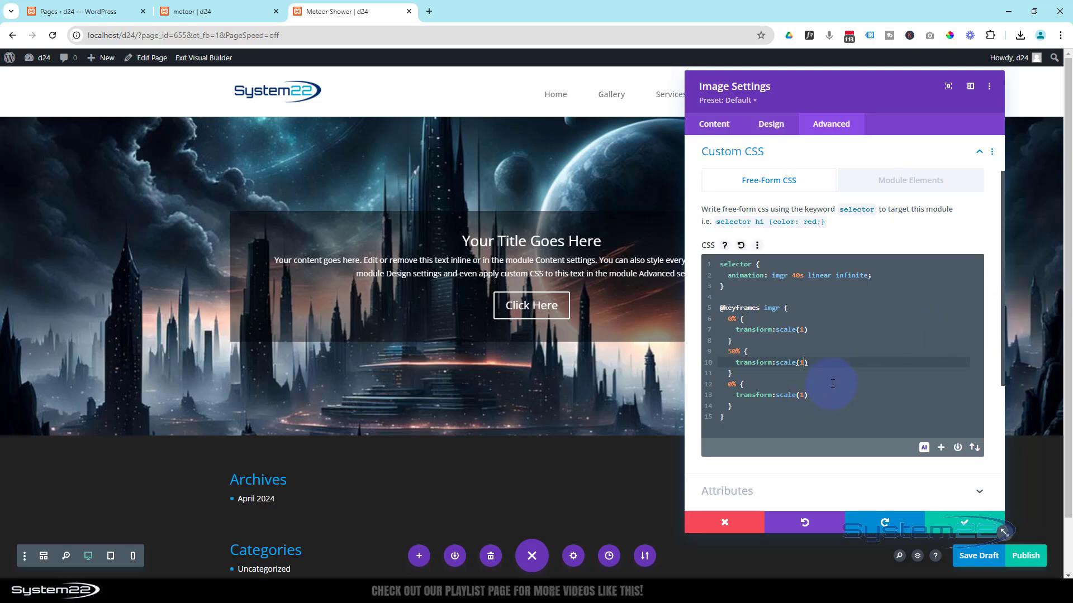
{"action": "type", "text": ".2"}
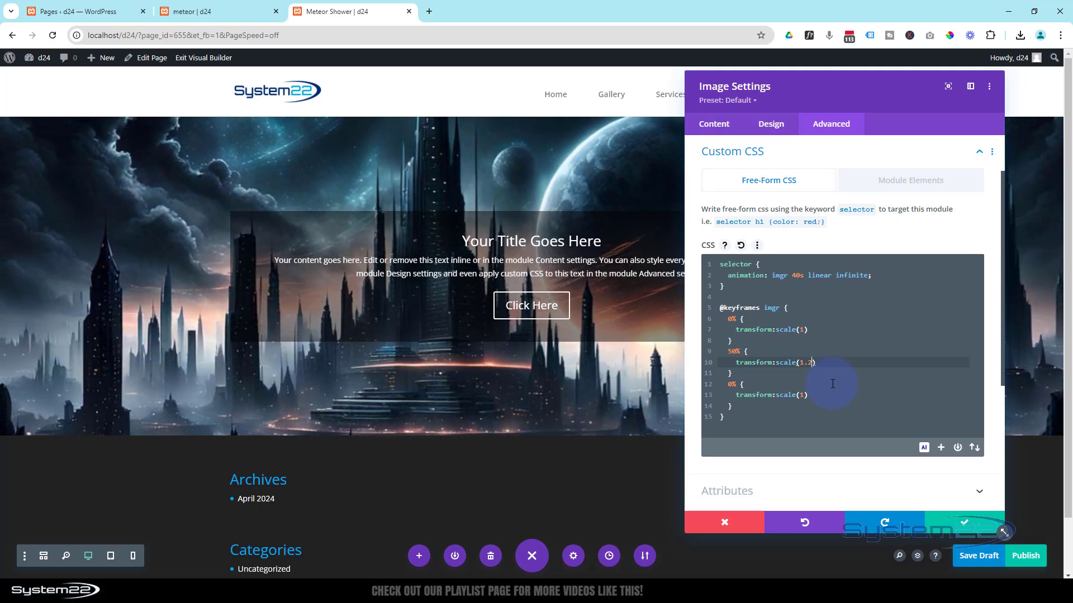
{"action": "left_click", "coordinate": [728, 385]}
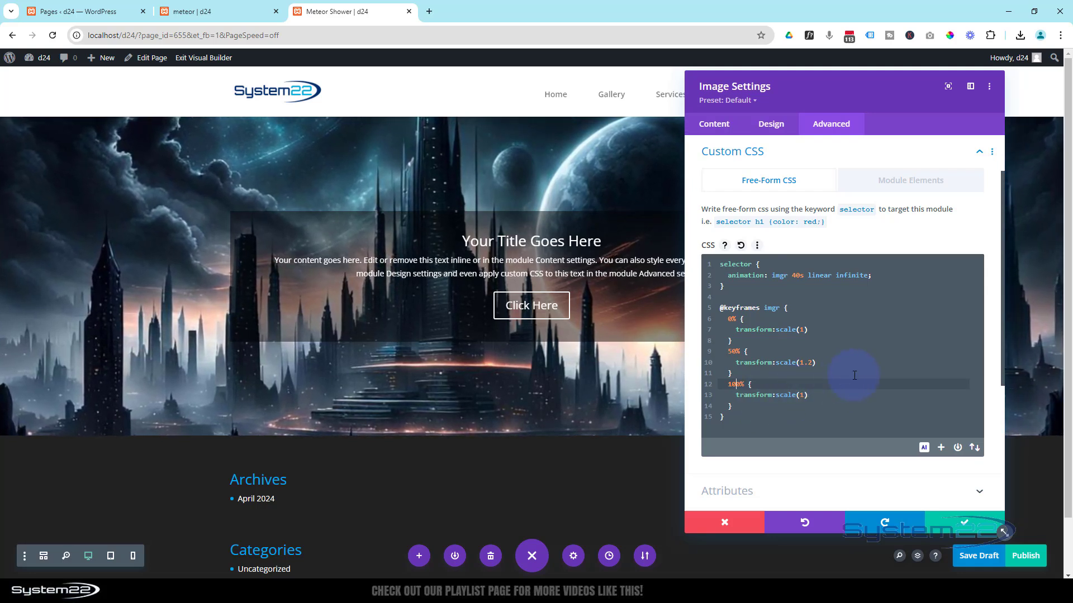
Try a 20s animation duration and a scale of 1.5 in the 50% keyframe.
{"action": "left_click", "coordinate": [792, 276]}
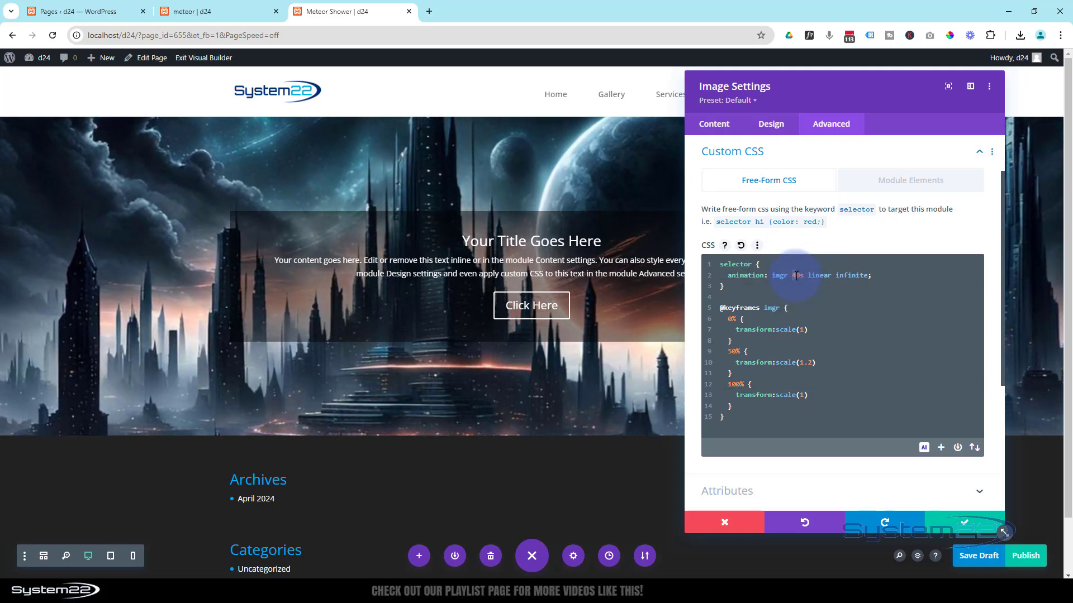
{"action": "key", "text": "BackSpace"}
{"action": "type", "text": "2"}
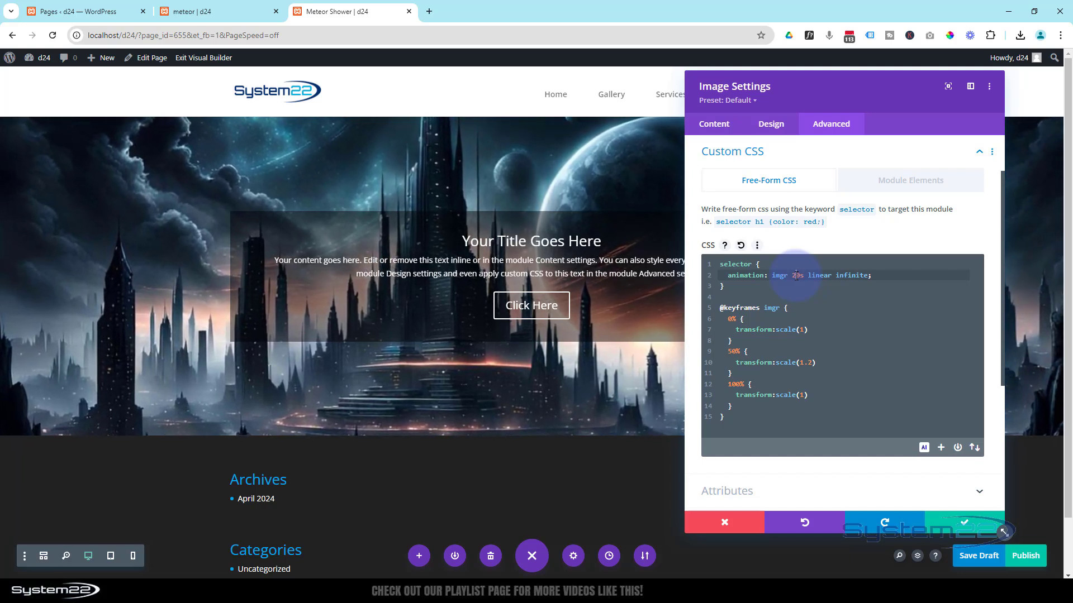
{"action": "left_click", "coordinate": [809, 362]}
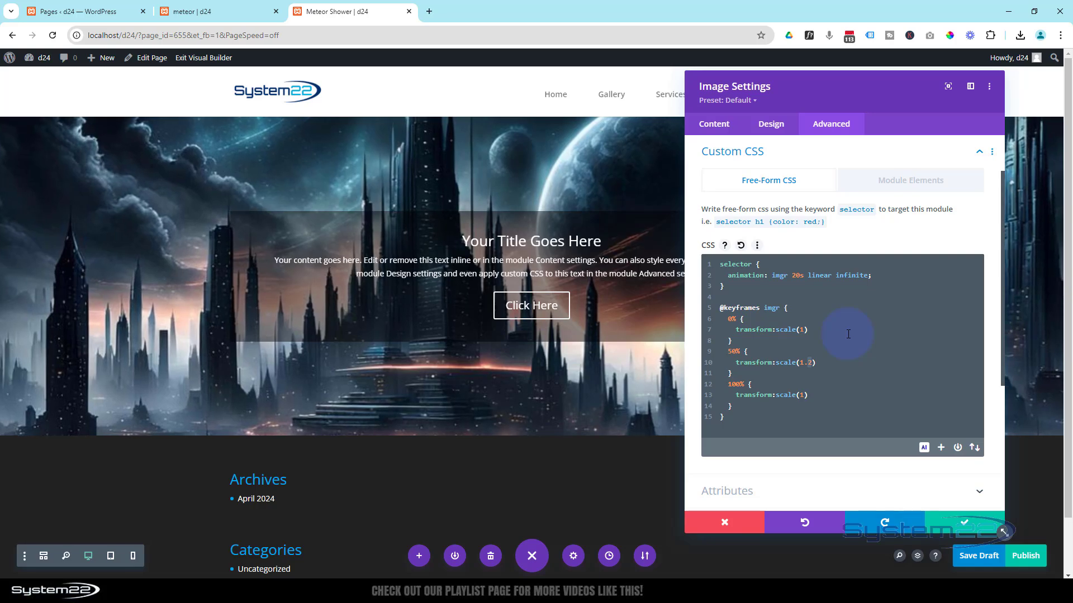
{"action": "type", "text": "5"}
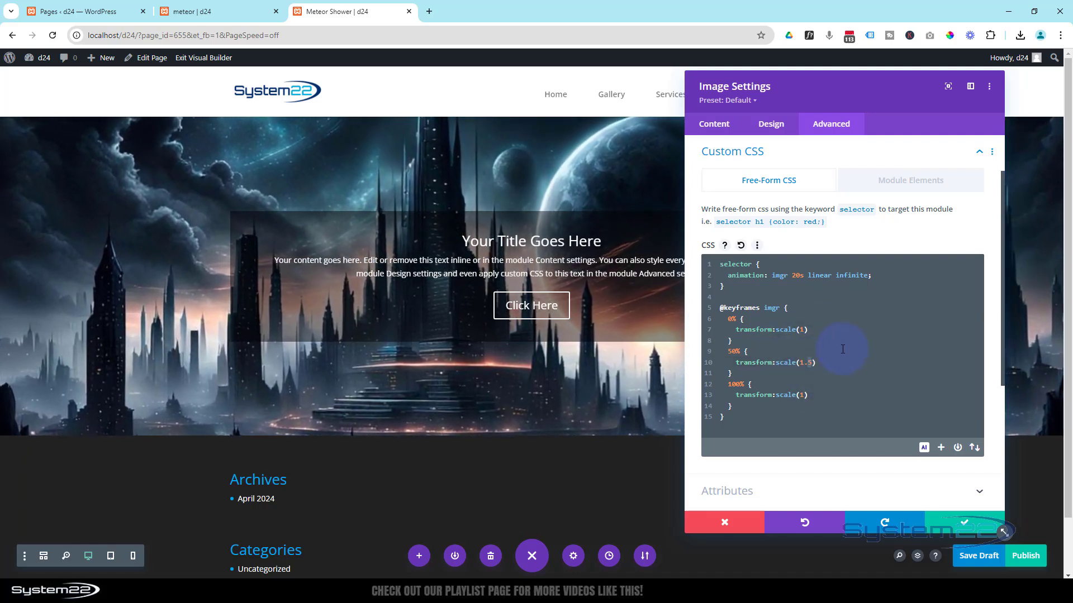
Set the 50% keyframe's scale back to 1.2 and the animation duration back to 40s.
{"action": "key", "text": "BackSpace"}
{"action": "type", "text": "2"}
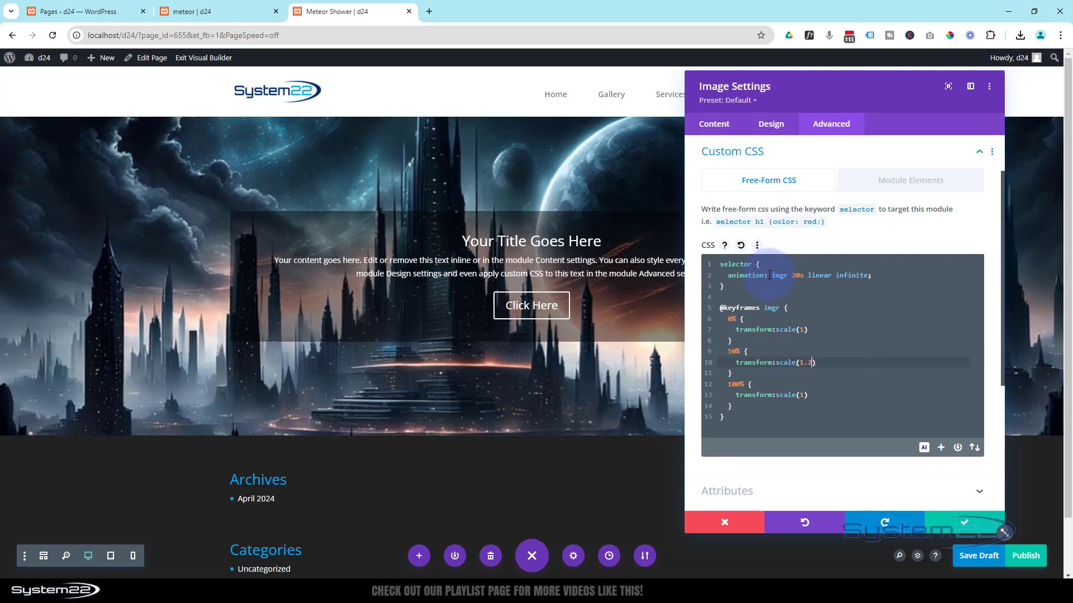
{"action": "left_click", "coordinate": [807, 261]}
{"action": "key", "text": "BackSpace"}
{"action": "type", "text": "4"}
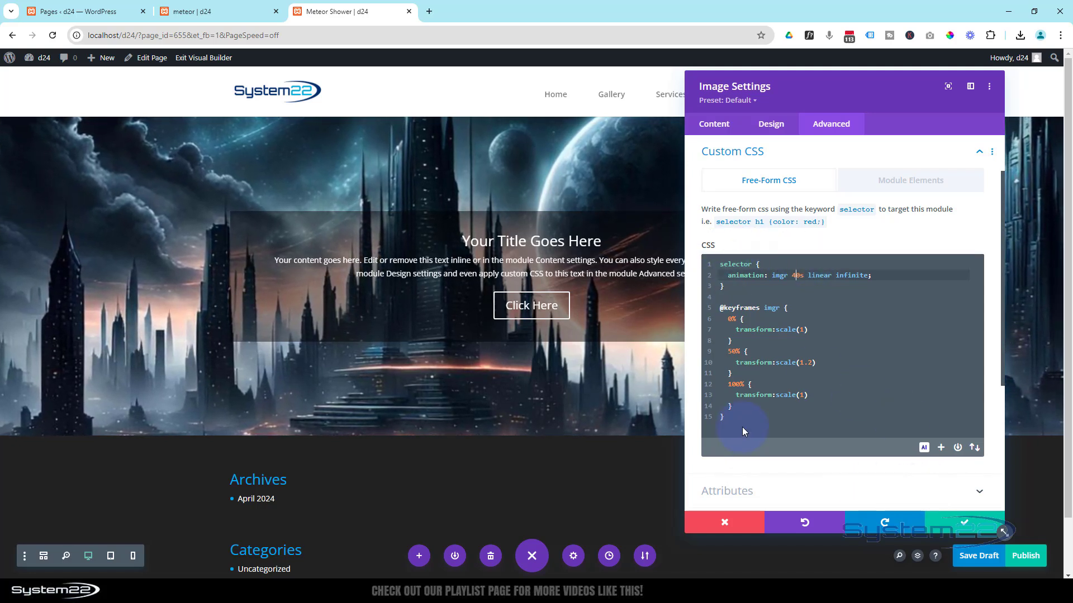
Select all of the custom CSS code and save the image module's settings.
{"action": "left_click_drag", "start_coordinate": [742, 431], "coordinate": [711, 261]}
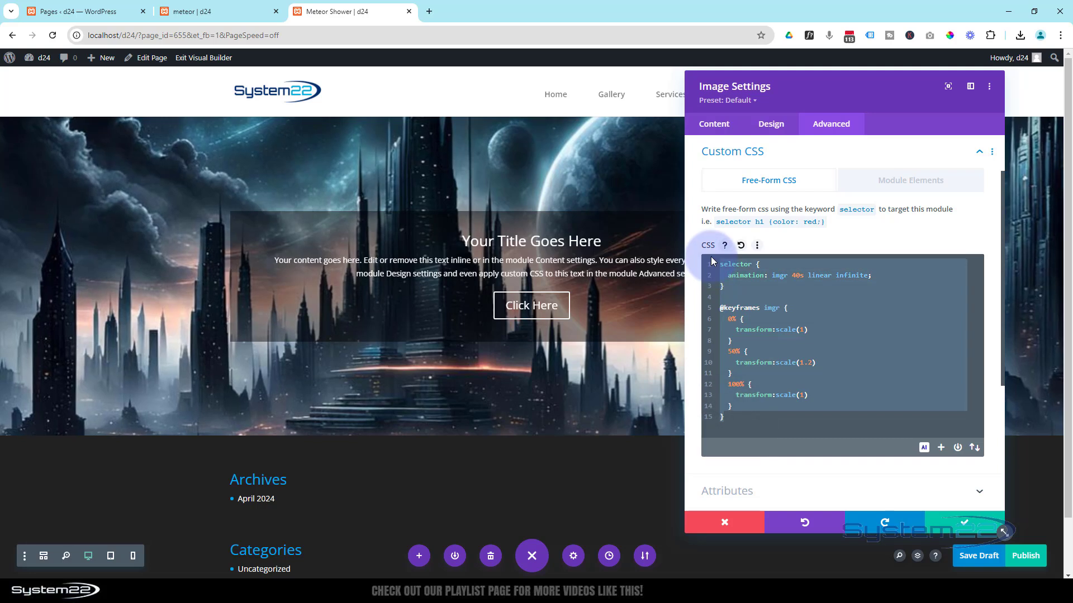
{"action": "left_click", "coordinate": [969, 531]}
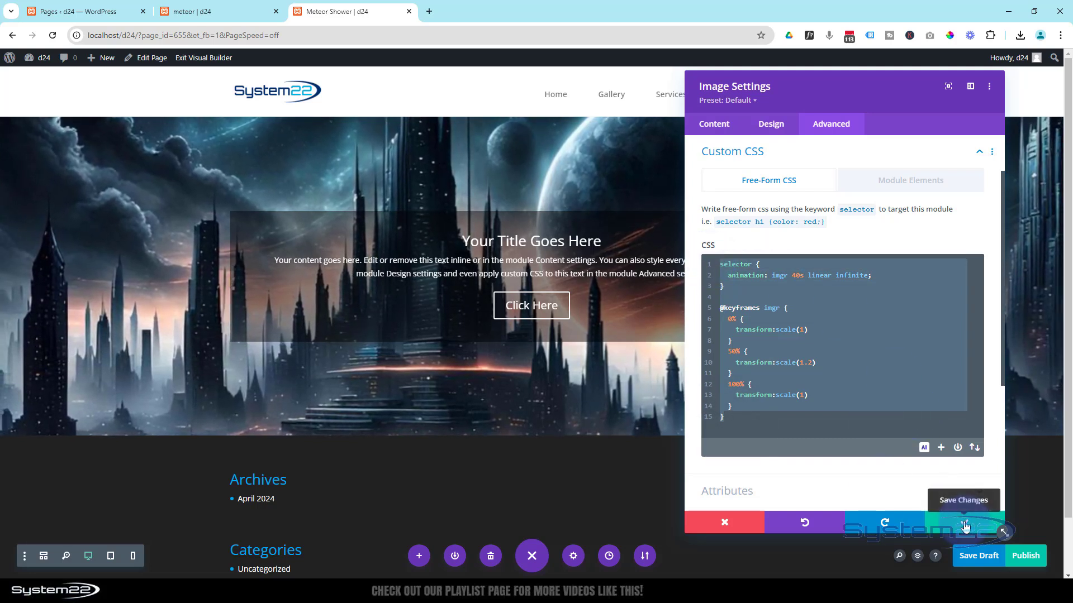
{"action": "left_click", "coordinate": [965, 527]}
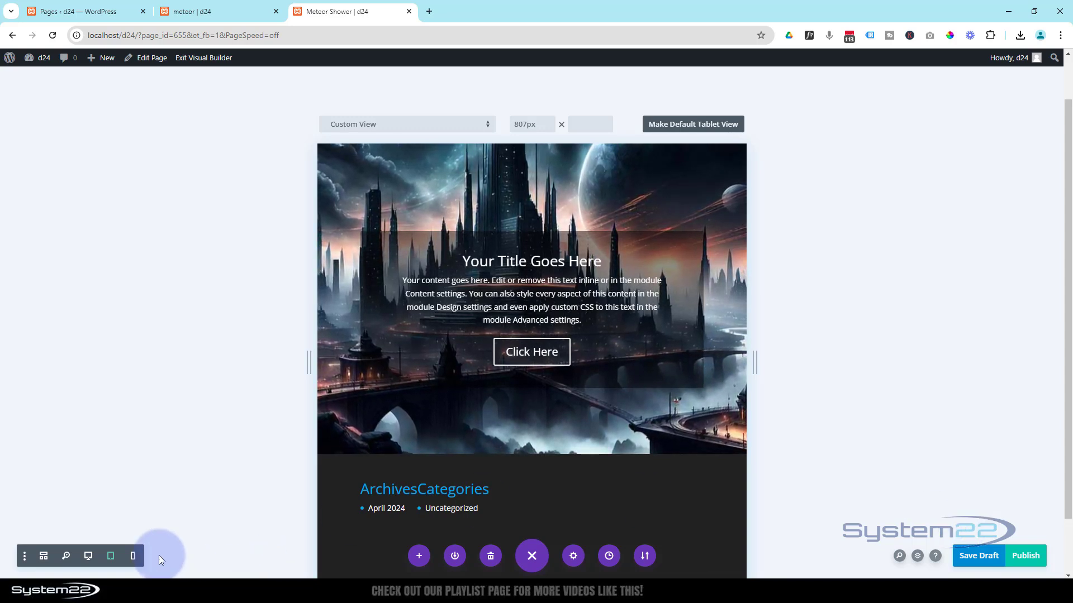
Preview the page in phone view and return to desktop view.
{"action": "left_click", "coordinate": [133, 556]}
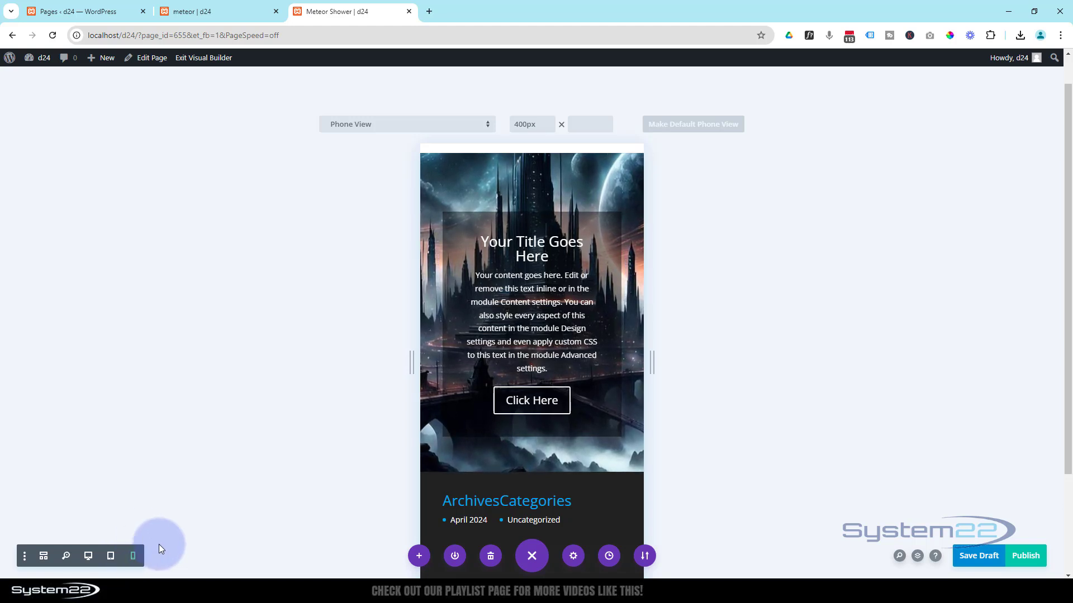
{"action": "left_click", "coordinate": [89, 557]}
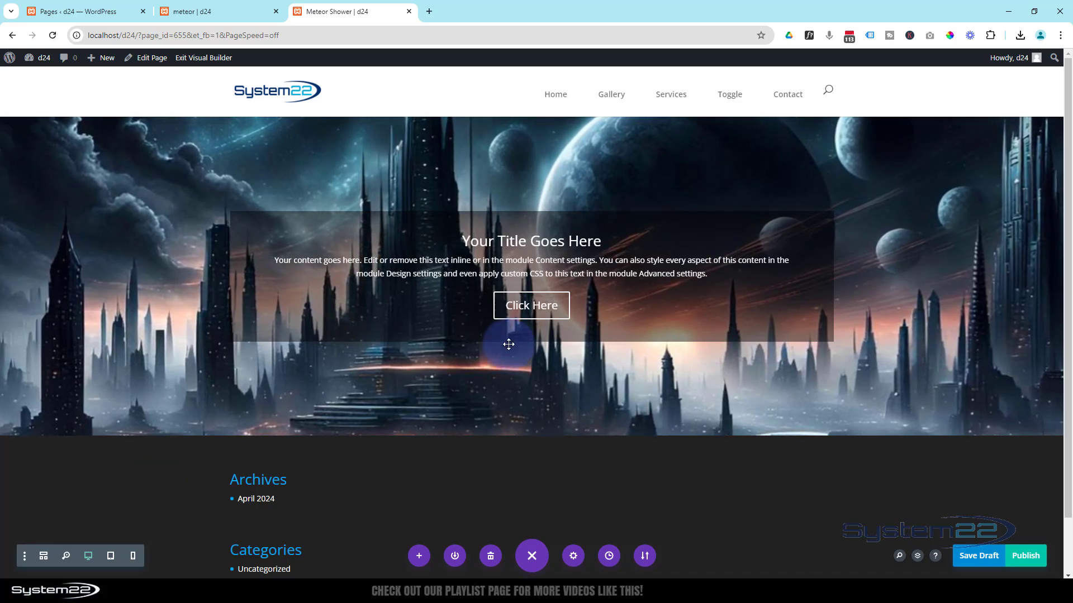
Save the page as a draft and exit the visual builder.
{"action": "left_click_drag", "start_coordinate": [508, 344], "coordinate": [967, 561]}
{"action": "left_click", "coordinate": [976, 560]}
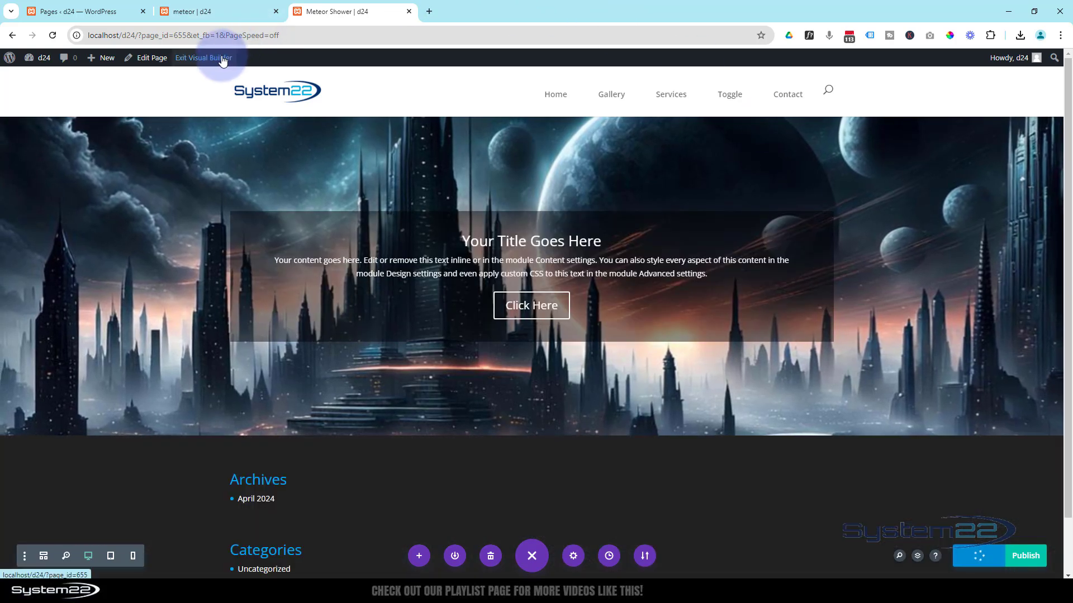
{"action": "left_click", "coordinate": [222, 59]}
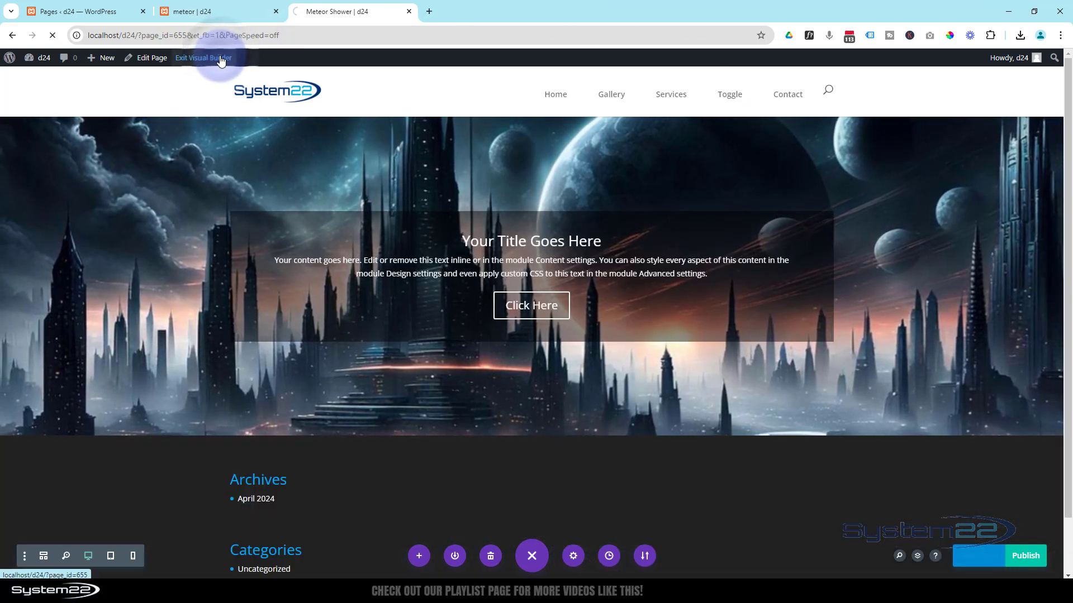